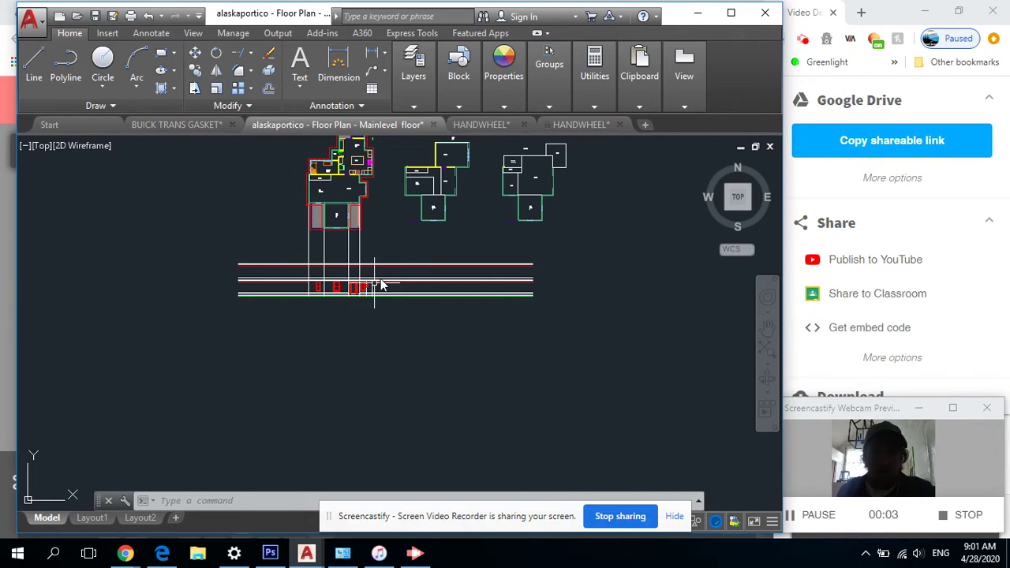
Pan and zoom around the elevation and floor plans to inspect the windows and door.
{"action": "scroll", "coordinate": [381, 286], "scroll_direction": "up", "scroll_amount": 5}
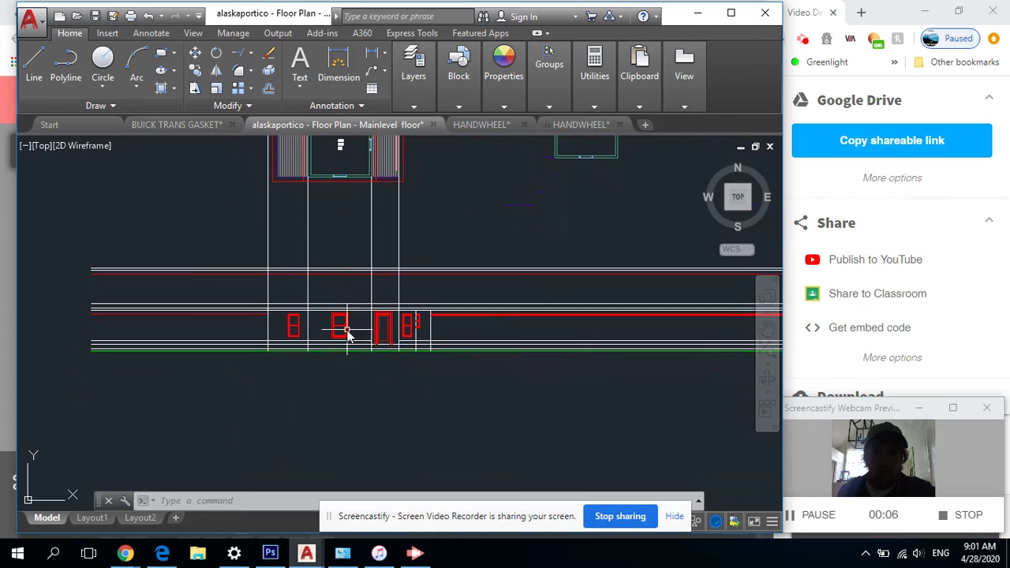
{"action": "scroll", "coordinate": [355, 320], "scroll_direction": "up", "scroll_amount": 2}
{"action": "scroll", "coordinate": [266, 342], "scroll_direction": "up", "scroll_amount": 5}
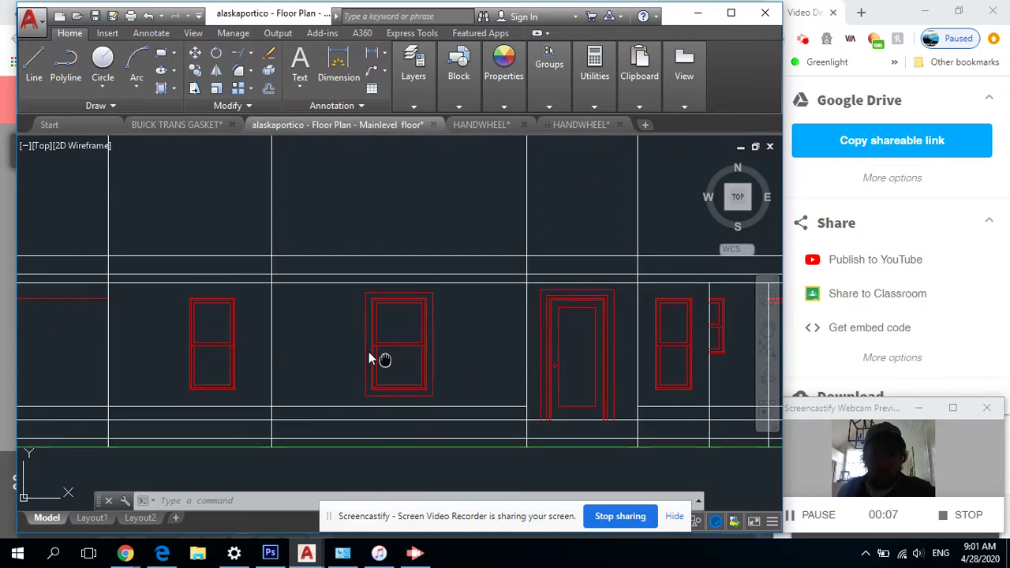
{"action": "middle_click_drag", "start_coordinate": [369, 355], "coordinate": [188, 271]}
{"action": "scroll", "coordinate": [451, 247], "scroll_direction": "down", "scroll_amount": 2}
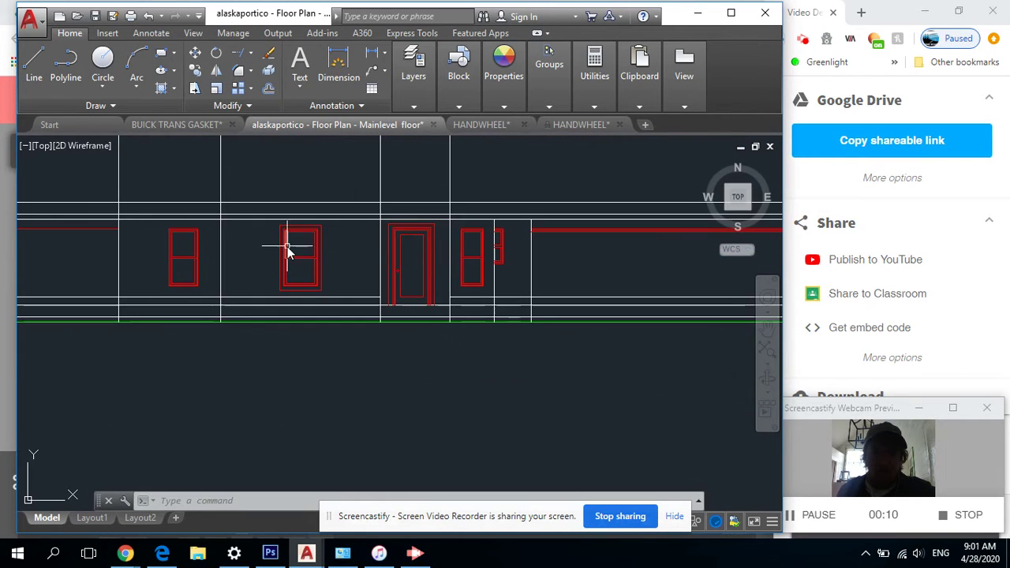
{"action": "middle_click_drag", "start_coordinate": [288, 251], "coordinate": [329, 260]}
{"action": "scroll", "coordinate": [338, 300], "scroll_direction": "down", "scroll_amount": 2}
{"action": "middle_click_drag", "start_coordinate": [338, 300], "coordinate": [387, 345]}
{"action": "scroll", "coordinate": [450, 371], "scroll_direction": "up", "scroll_amount": 5}
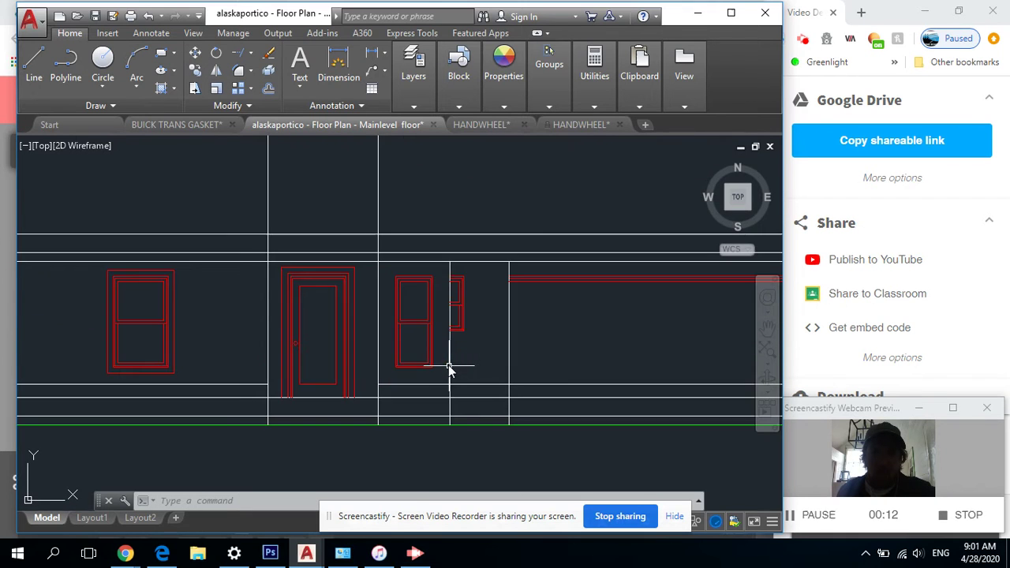
{"action": "scroll", "coordinate": [450, 327], "scroll_direction": "up", "scroll_amount": 5}
{"action": "scroll", "coordinate": [469, 288], "scroll_direction": "down", "scroll_amount": 7}
{"action": "middle_click_drag", "start_coordinate": [469, 289], "coordinate": [452, 343]}
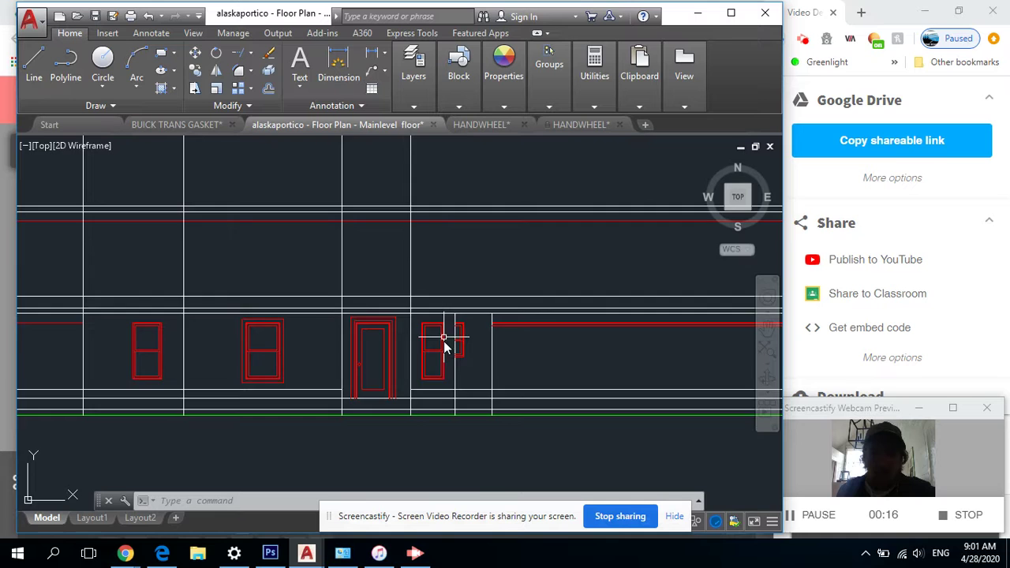
{"action": "scroll", "coordinate": [443, 335], "scroll_direction": "up", "scroll_amount": 6}
{"action": "scroll", "coordinate": [435, 293], "scroll_direction": "down", "scroll_amount": 7}
{"action": "middle_click_drag", "start_coordinate": [435, 293], "coordinate": [417, 467]}
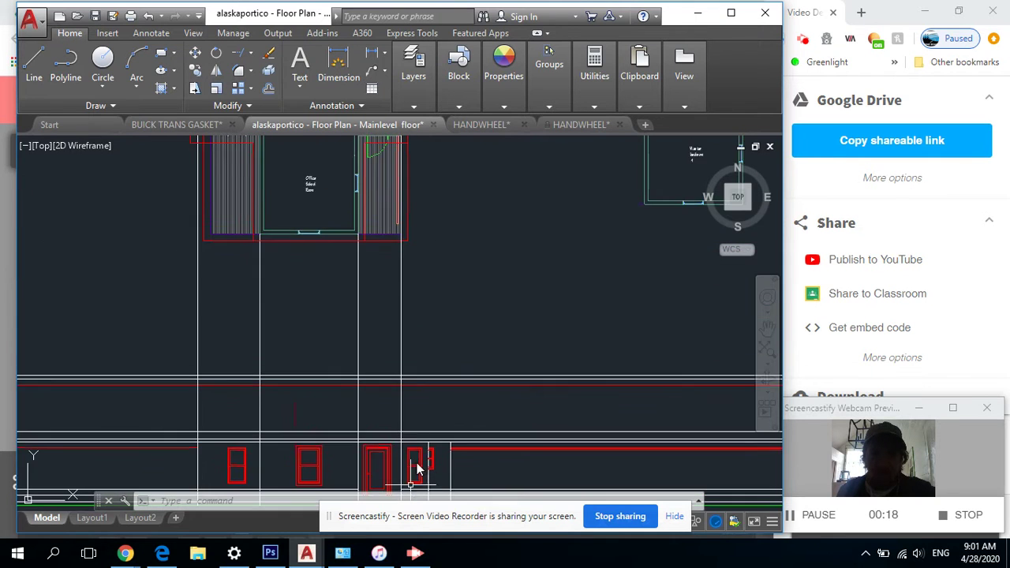
{"action": "scroll", "coordinate": [411, 392], "scroll_direction": "down", "scroll_amount": 2}
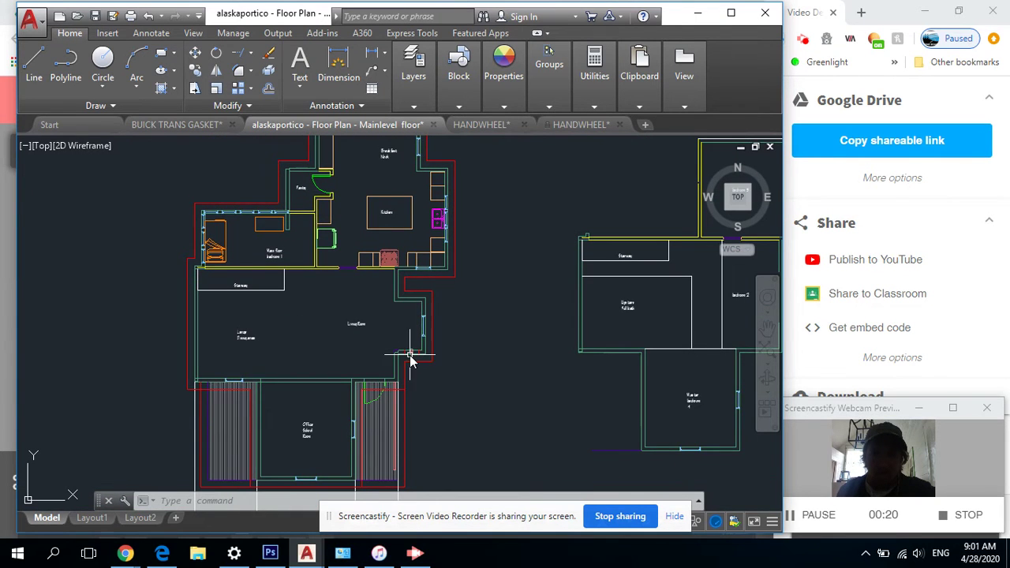
{"action": "scroll", "coordinate": [411, 360], "scroll_direction": "up", "scroll_amount": 8}
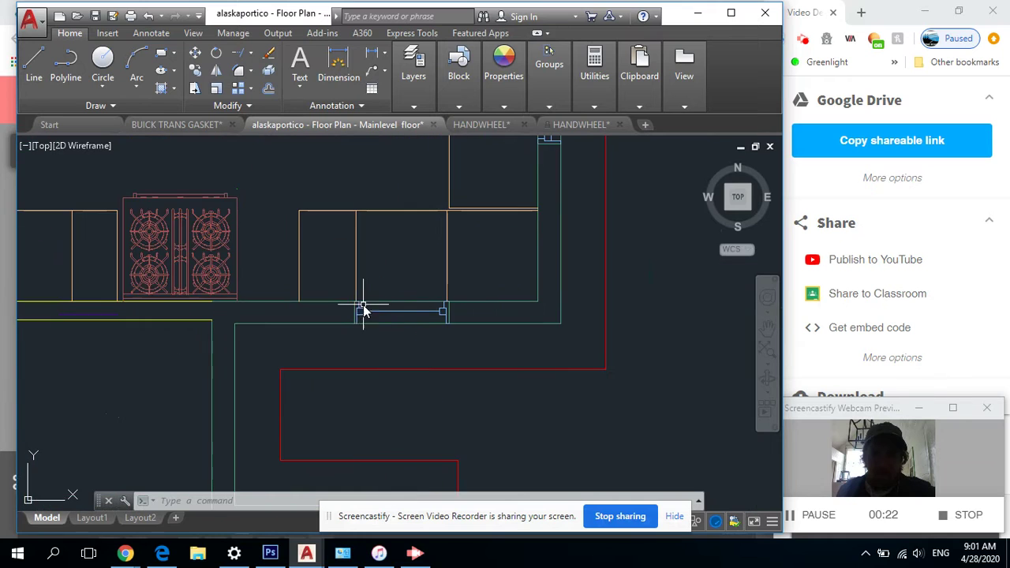
{"action": "scroll", "coordinate": [363, 312], "scroll_direction": "down", "scroll_amount": 4}
{"action": "scroll", "coordinate": [387, 337], "scroll_direction": "down", "scroll_amount": 4}
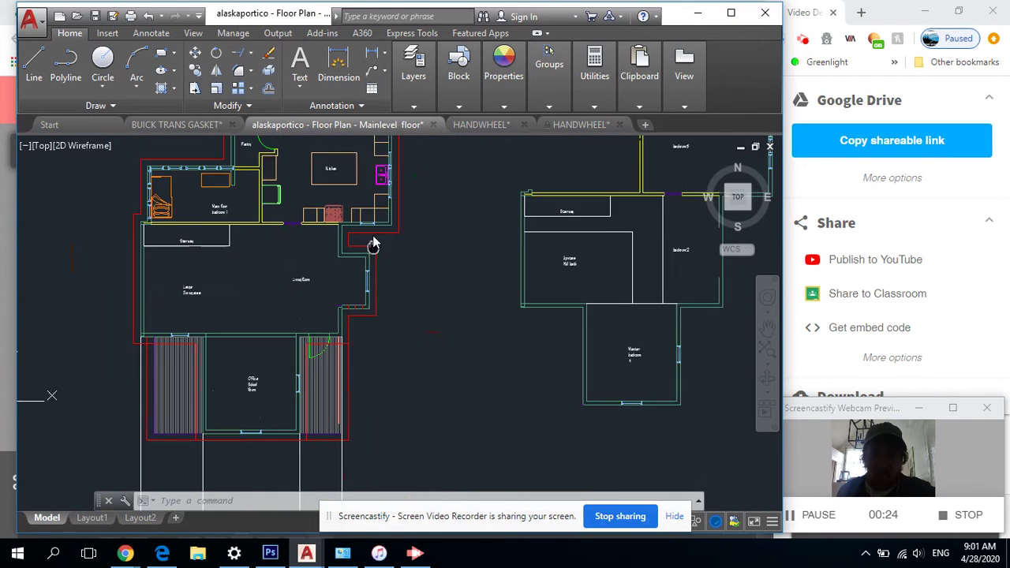
{"action": "scroll", "coordinate": [372, 253], "scroll_direction": "up", "scroll_amount": 7}
{"action": "scroll", "coordinate": [362, 340], "scroll_direction": "up", "scroll_amount": 4}
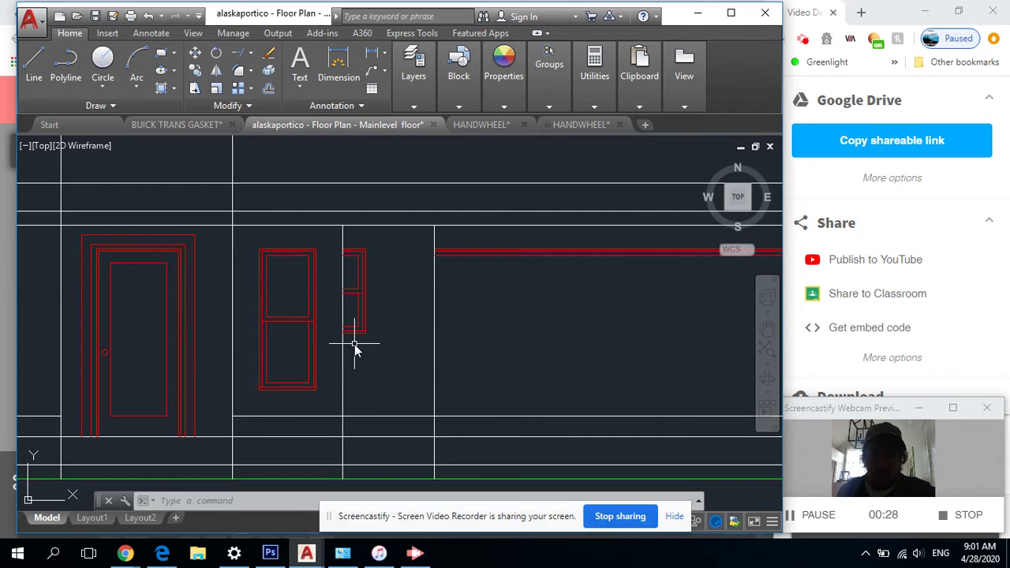
{"action": "middle_click_drag", "start_coordinate": [343, 351], "coordinate": [372, 367]}
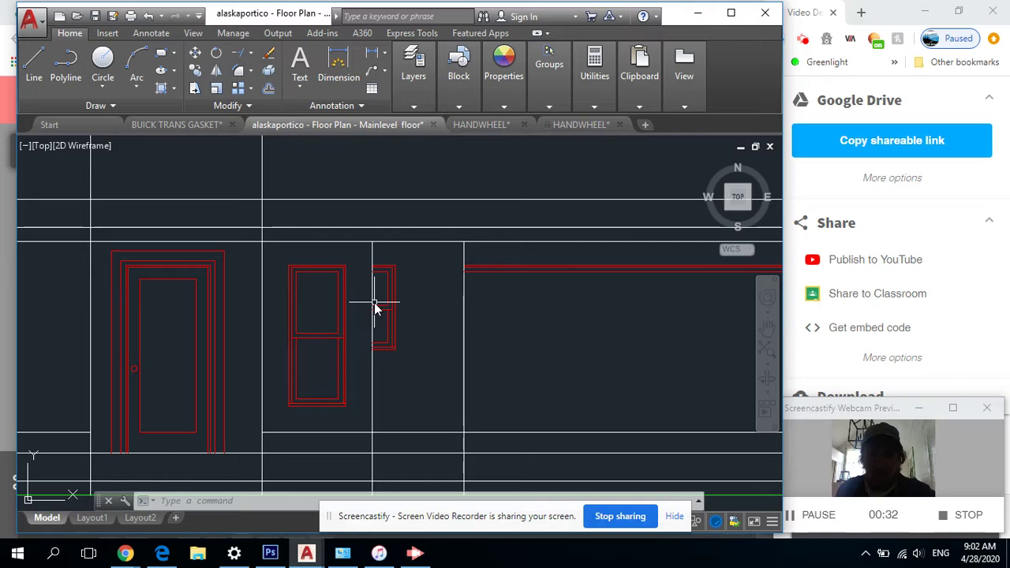
{"action": "middle_click_drag", "start_coordinate": [378, 310], "coordinate": [444, 338]}
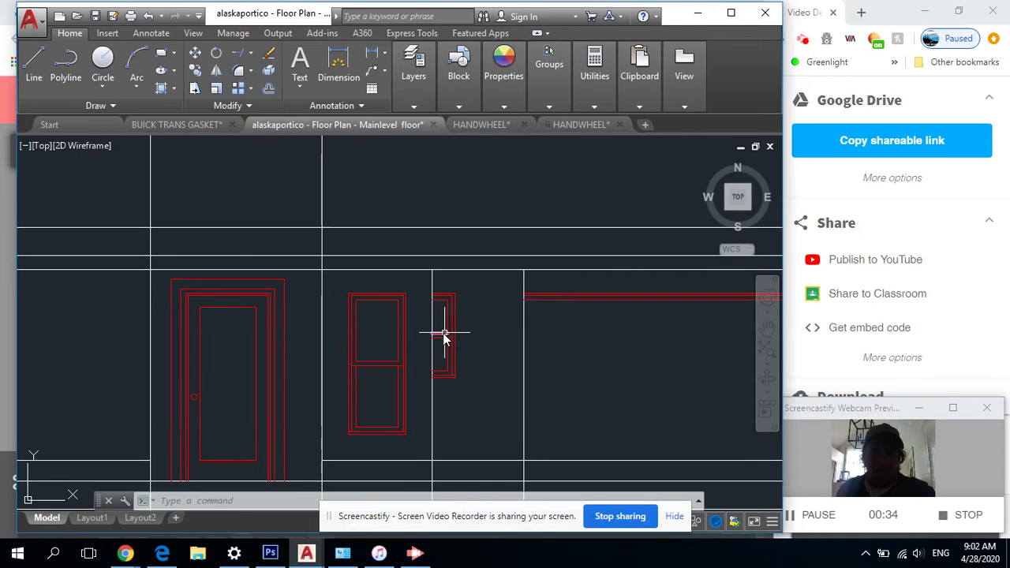
{"action": "scroll", "coordinate": [423, 298], "scroll_direction": "up", "scroll_amount": 4}
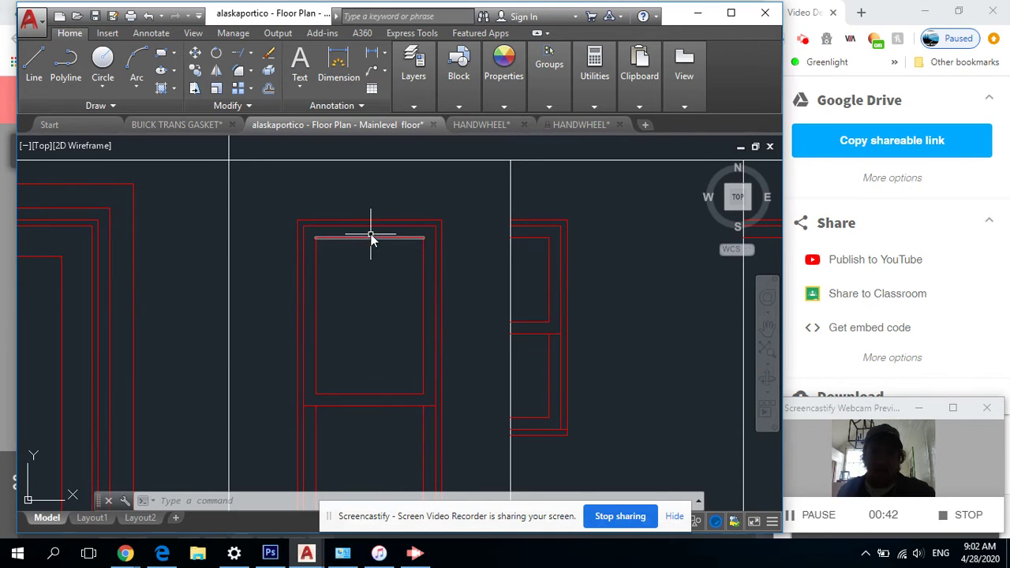
{"action": "mouse_move", "coordinate": [375, 237]}
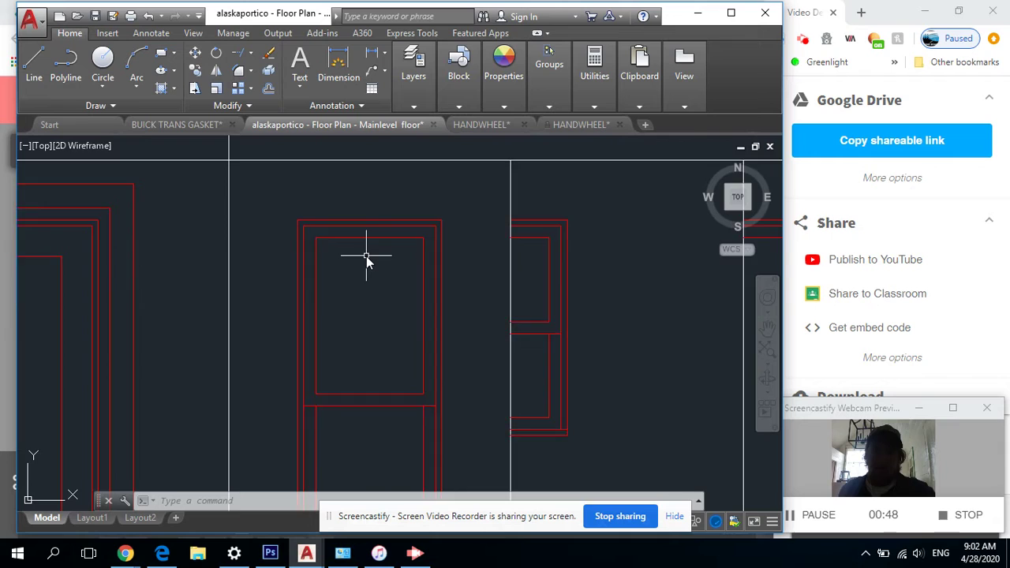
{"action": "scroll", "coordinate": [366, 255], "scroll_direction": "down", "scroll_amount": 2}
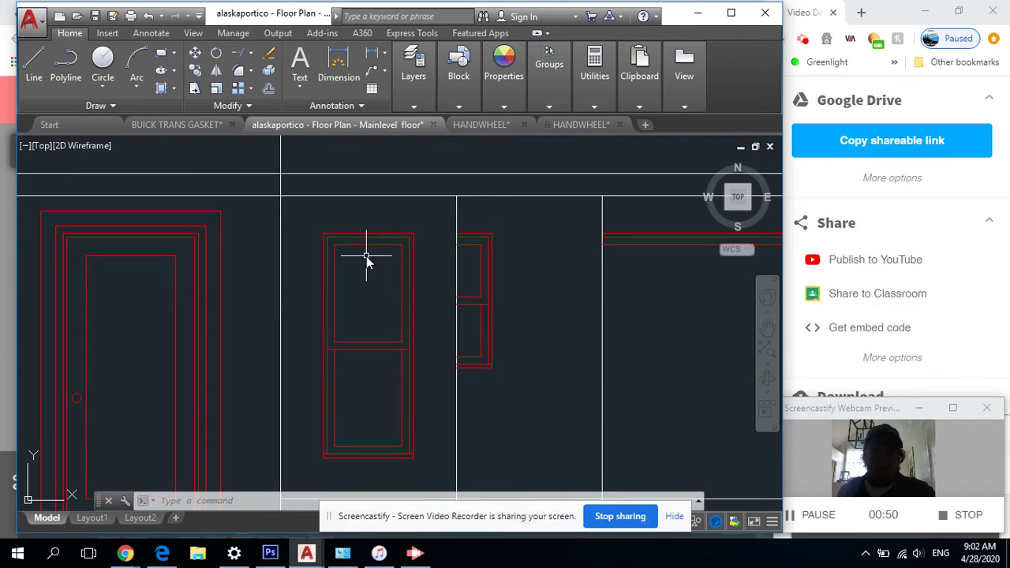
{"action": "scroll", "coordinate": [366, 256], "scroll_direction": "down", "scroll_amount": 4}
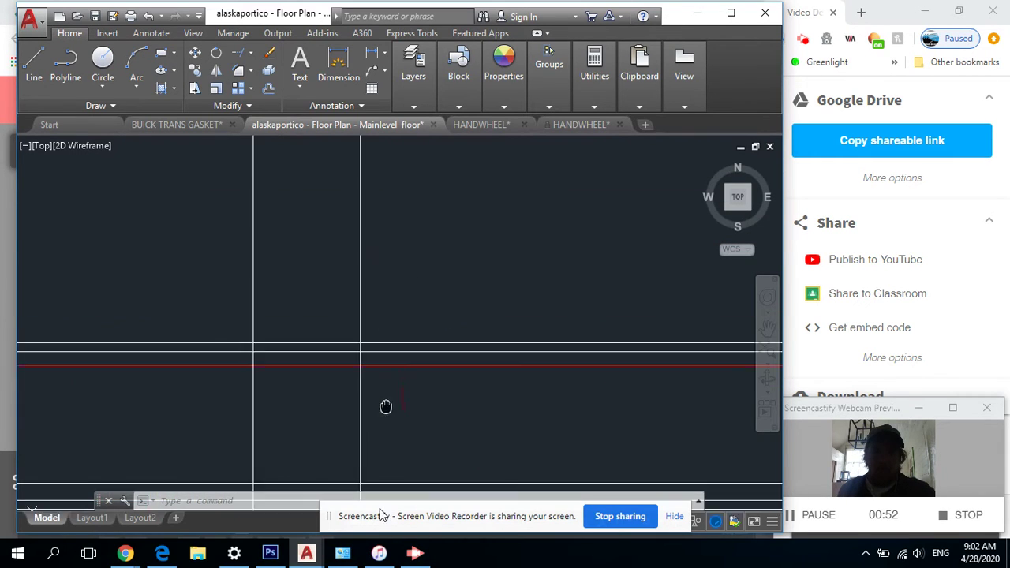
{"action": "scroll", "coordinate": [369, 406], "scroll_direction": "down", "scroll_amount": 3}
{"action": "scroll", "coordinate": [394, 255], "scroll_direction": "up", "scroll_amount": 5}
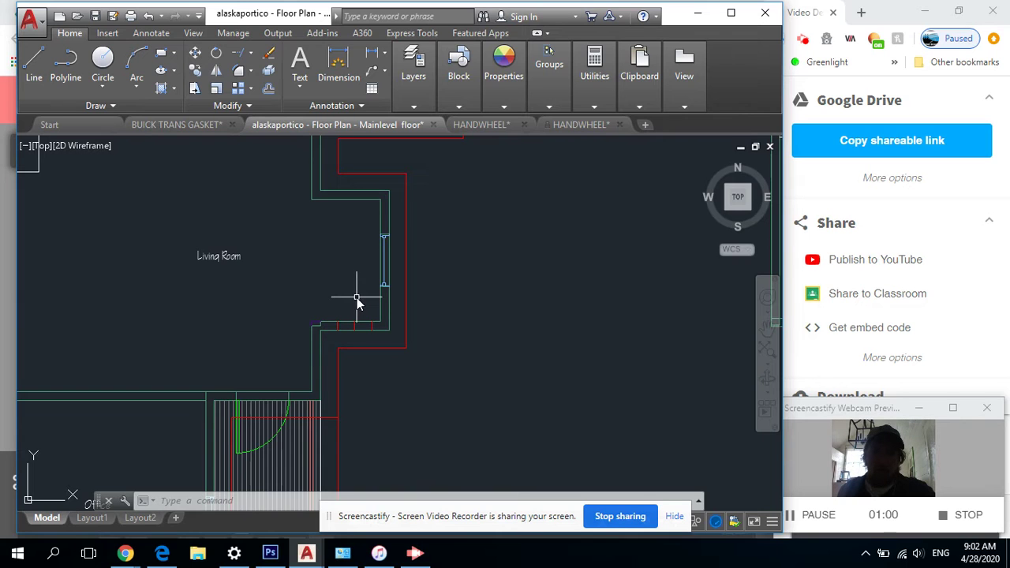
{"action": "scroll", "coordinate": [367, 316], "scroll_direction": "down", "scroll_amount": 3}
{"action": "scroll", "coordinate": [363, 395], "scroll_direction": "up", "scroll_amount": 8}
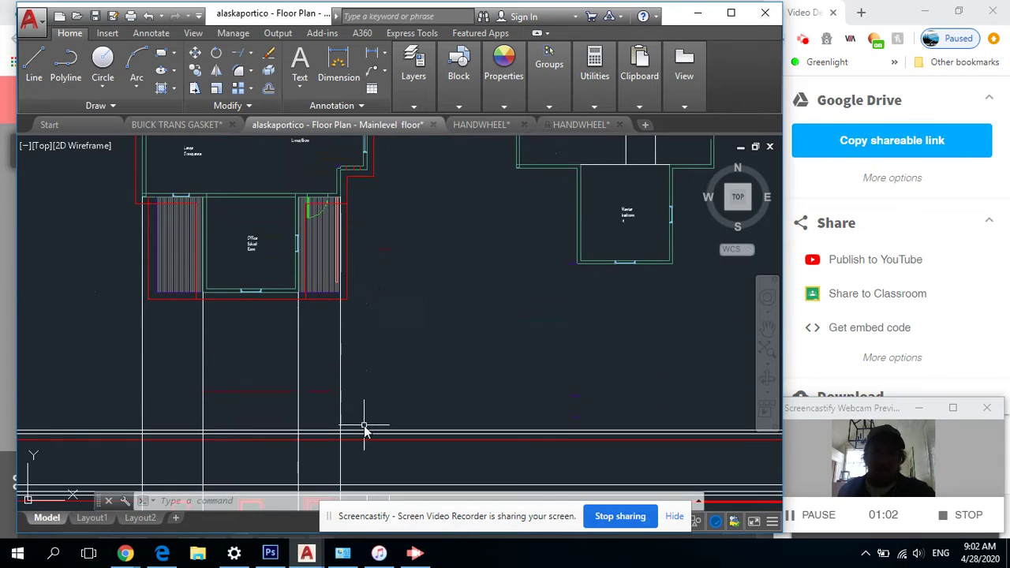
{"action": "middle_click_drag", "start_coordinate": [327, 218], "coordinate": [314, 299]}
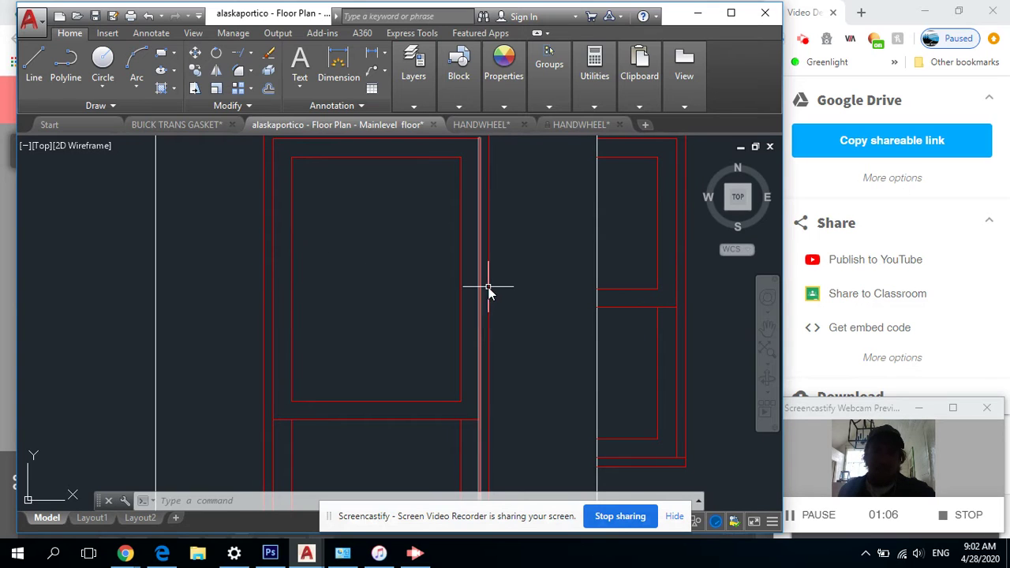
{"action": "middle_click_drag", "start_coordinate": [489, 287], "coordinate": [455, 395]}
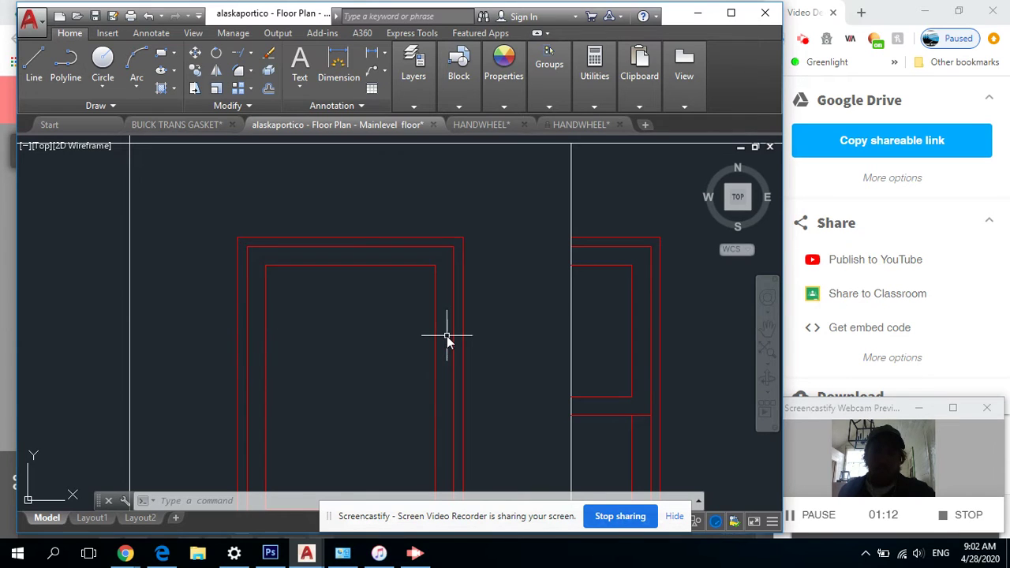
{"action": "scroll", "coordinate": [447, 338], "scroll_direction": "down", "scroll_amount": 5}
{"action": "scroll", "coordinate": [438, 343], "scroll_direction": "down", "scroll_amount": 3}
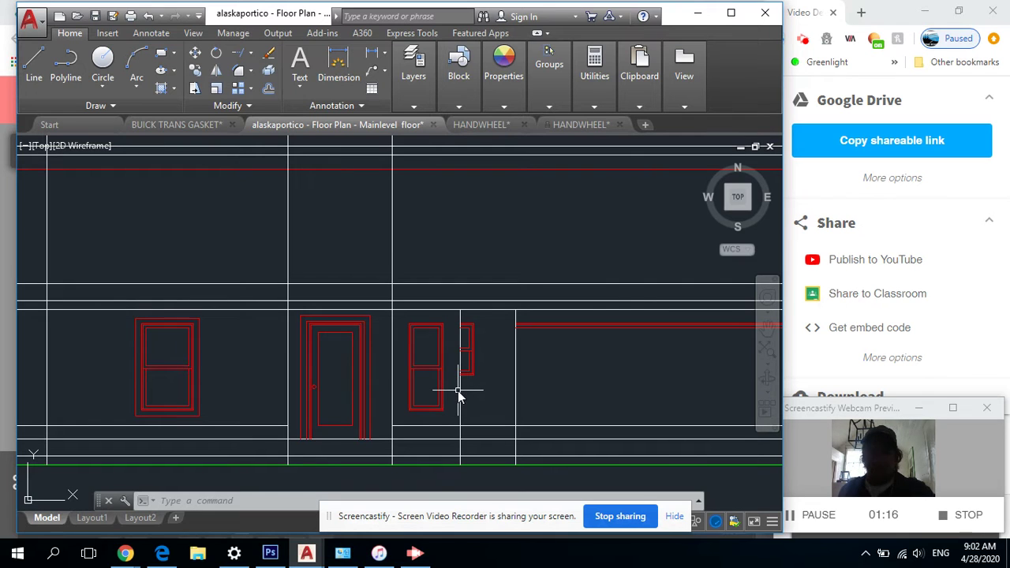
{"action": "mouse_move", "coordinate": [460, 395]}
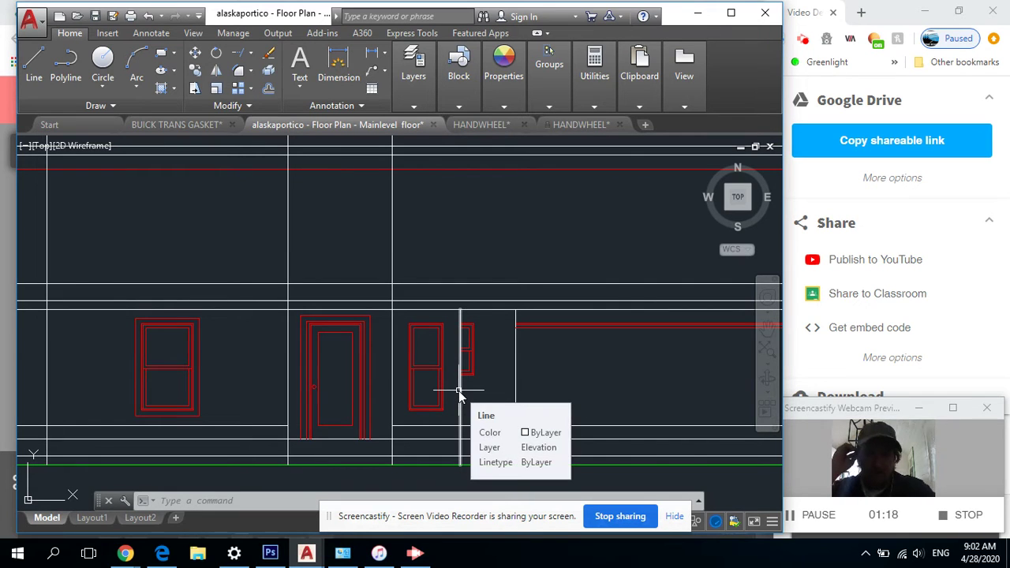
{"action": "scroll", "coordinate": [426, 399], "scroll_direction": "down", "scroll_amount": 6}
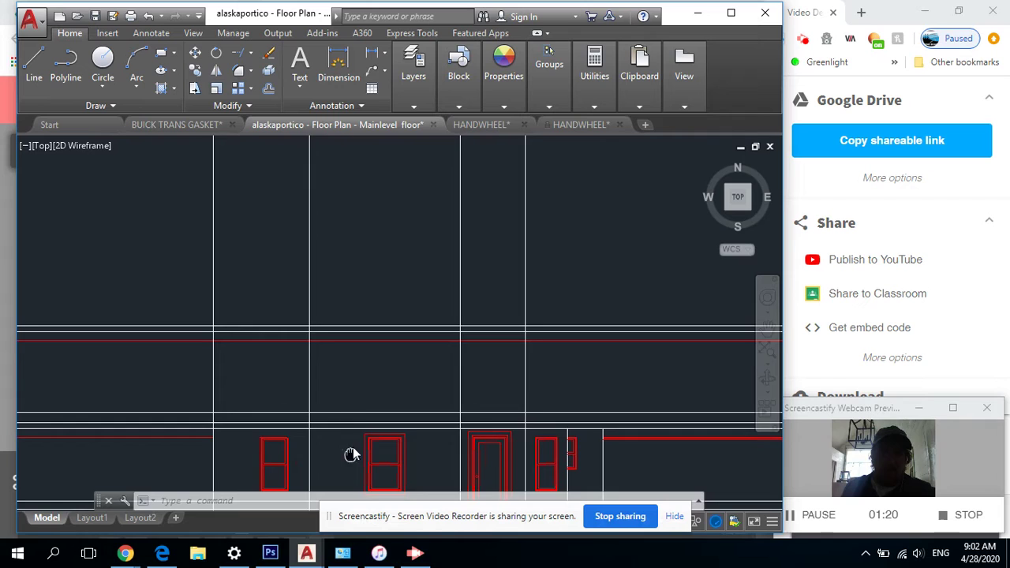
{"action": "scroll", "coordinate": [359, 379], "scroll_direction": "down", "scroll_amount": 5}
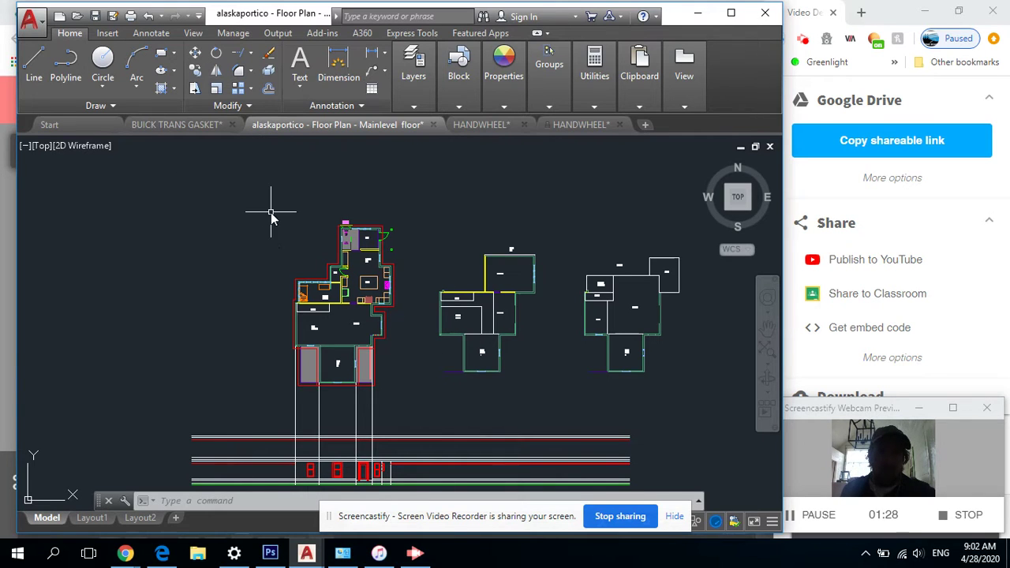
Draw a vertical guide line from the main floor plan straight upward.
{"action": "left_click", "coordinate": [34, 62]}
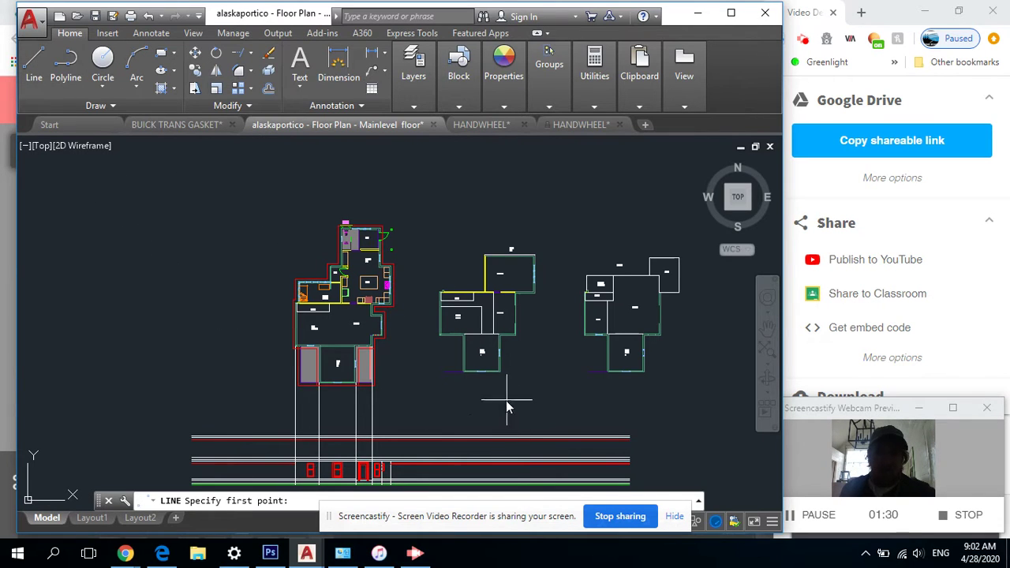
{"action": "scroll", "coordinate": [506, 400], "scroll_direction": "up", "scroll_amount": 3}
{"action": "scroll", "coordinate": [130, 367], "scroll_direction": "up", "scroll_amount": 3}
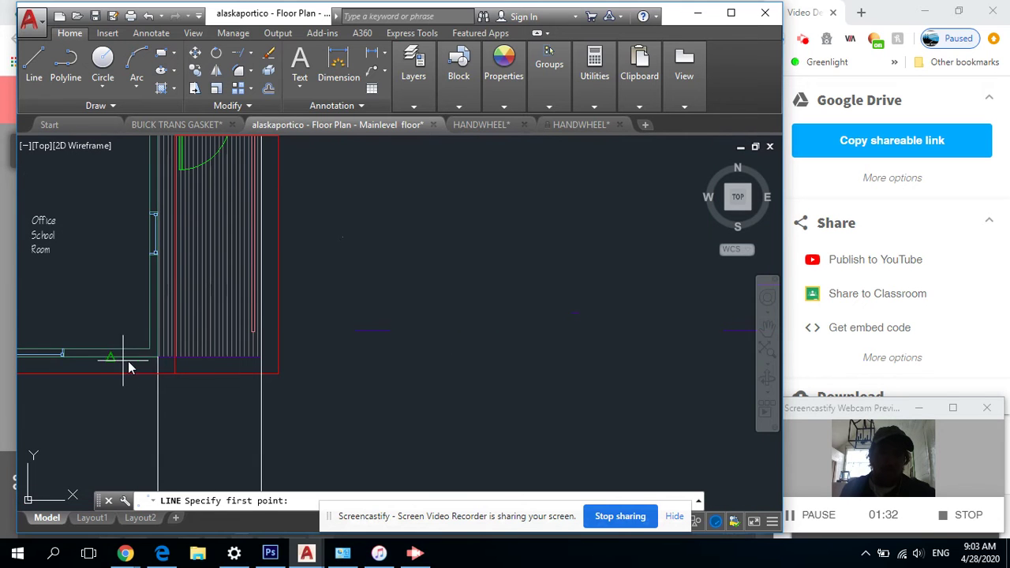
{"action": "left_click", "coordinate": [157, 364]}
{"action": "scroll", "coordinate": [162, 355], "scroll_direction": "down", "scroll_amount": 5}
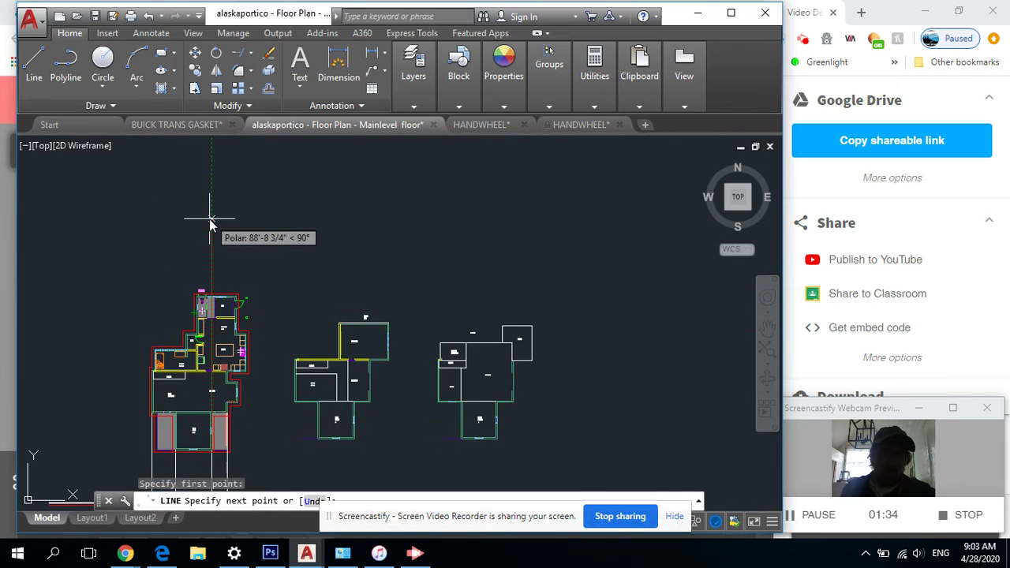
{"action": "left_click", "coordinate": [211, 223]}
{"action": "key", "text": "Escape"}
{"action": "mouse_move", "coordinate": [247, 334]}
{"action": "middle_mouse_down"}
{"action": "mouse_move", "coordinate": [331, 304]}
{"action": "mouse_move", "coordinate": [338, 316]}
{"action": "middle_mouse_up"}
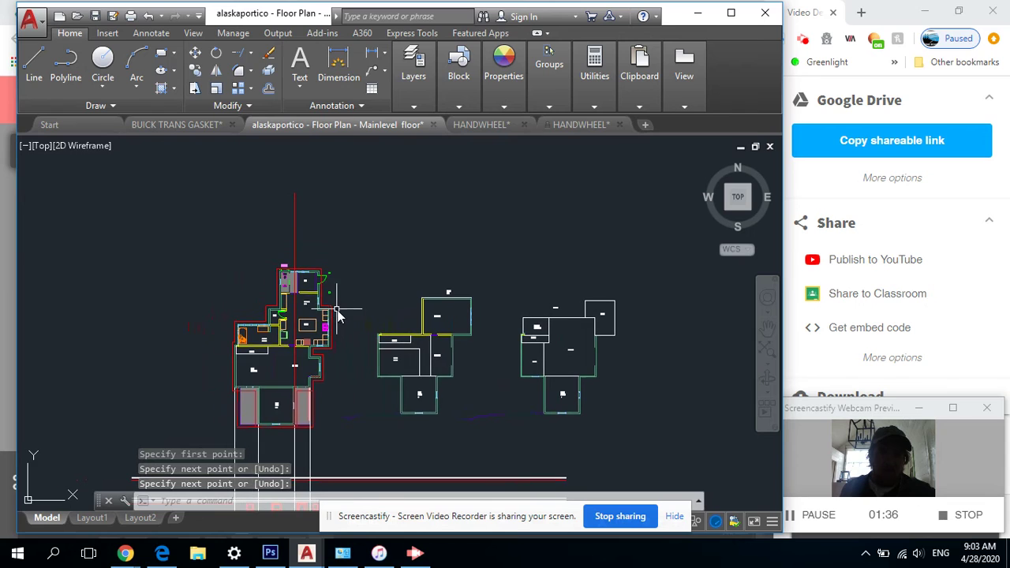
{"action": "left_click", "coordinate": [193, 54]}
Move the middle plan by its lower corner onto the guide line above the main plan.
{"action": "left_click_drag", "start_coordinate": [370, 273], "coordinate": [486, 430]}
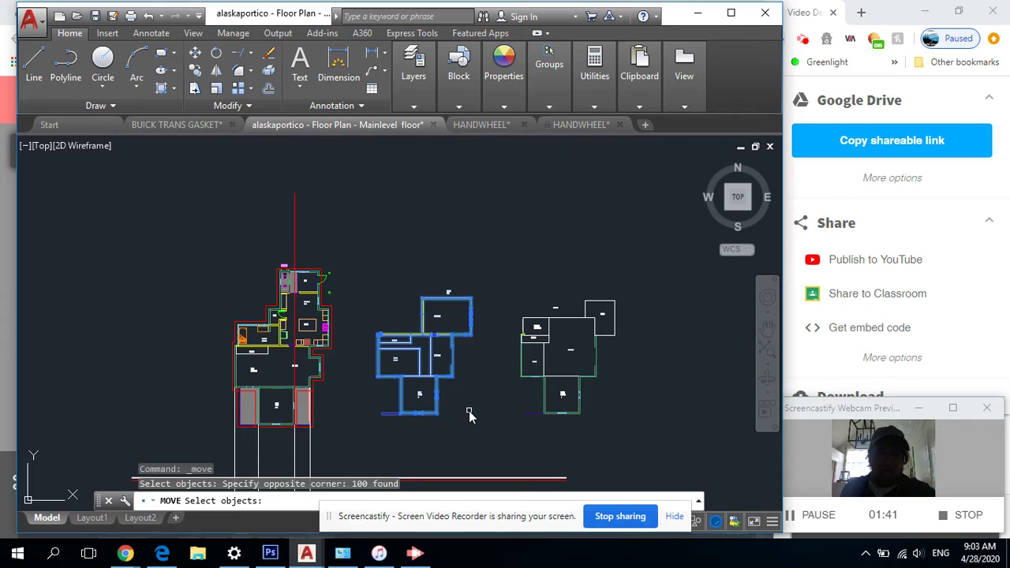
{"action": "key", "text": "Return"}
{"action": "scroll", "coordinate": [433, 409], "scroll_direction": "up", "scroll_amount": 4}
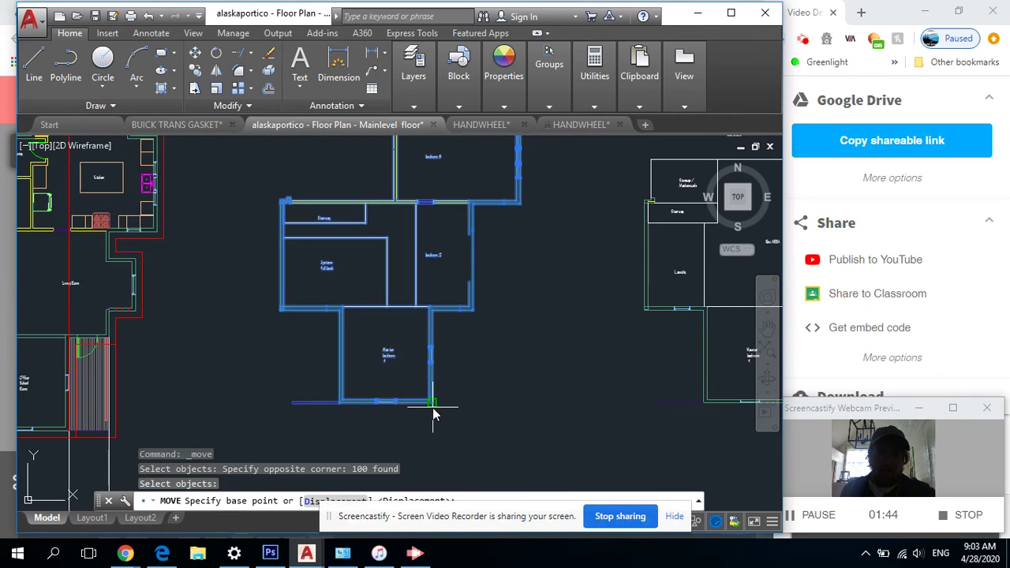
{"action": "left_click", "coordinate": [432, 407]}
{"action": "scroll", "coordinate": [433, 407], "scroll_direction": "down", "scroll_amount": 4}
{"action": "scroll", "coordinate": [277, 394], "scroll_direction": "up", "scroll_amount": 4}
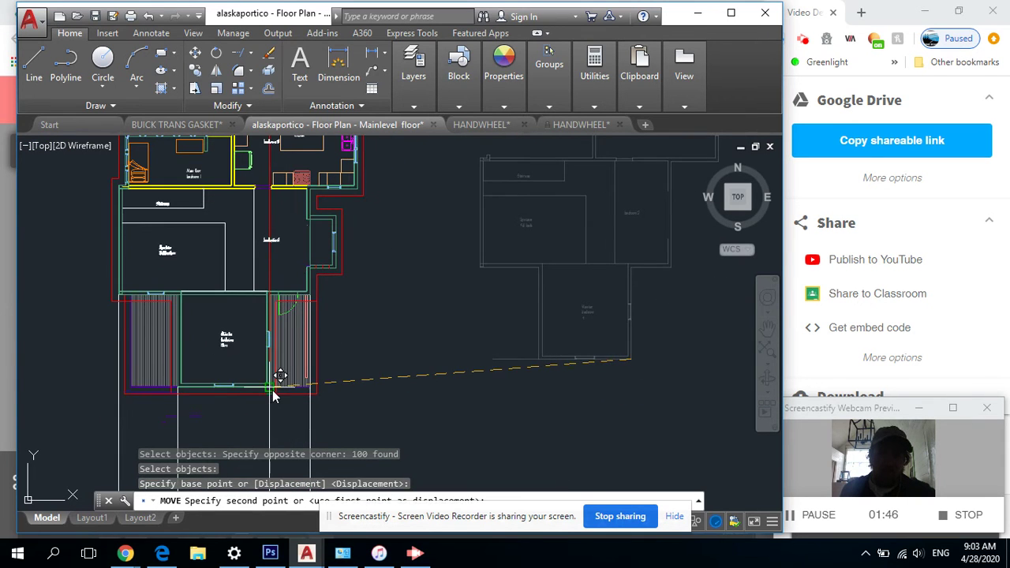
{"action": "scroll", "coordinate": [269, 399], "scroll_direction": "down", "scroll_amount": 3}
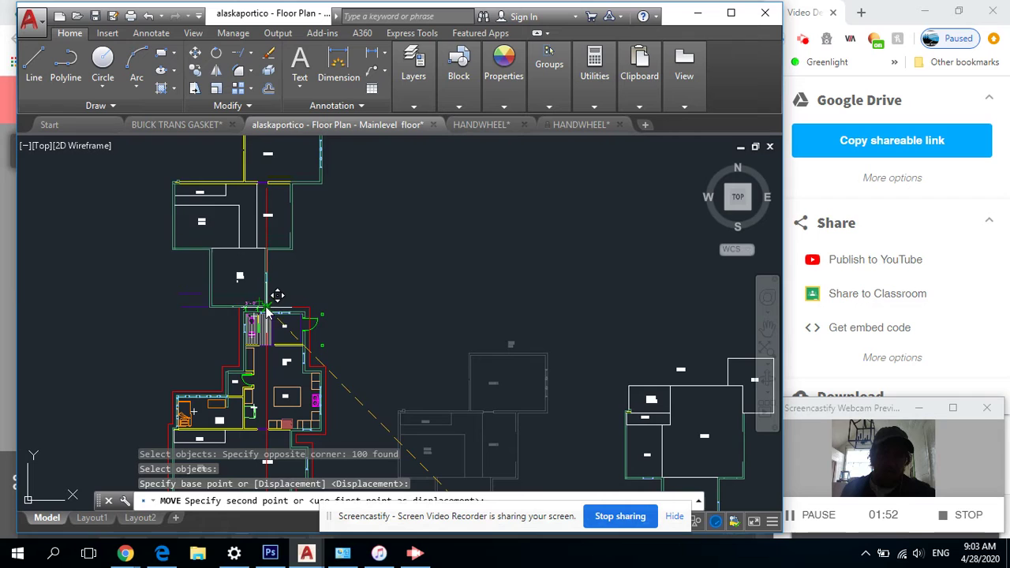
{"action": "left_click", "coordinate": [276, 280]}
{"action": "scroll", "coordinate": [332, 284], "scroll_direction": "down", "scroll_amount": 4}
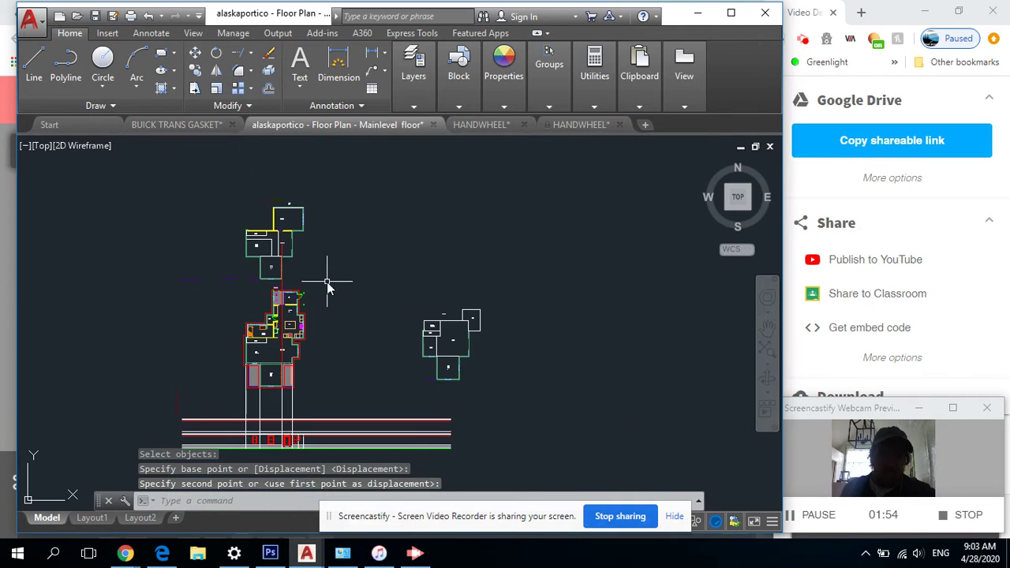
Move the right-hand plan by its corner to the guide line intersection above the second plan.
{"action": "left_click", "coordinate": [388, 280]}
{"action": "left_click", "coordinate": [499, 397]}
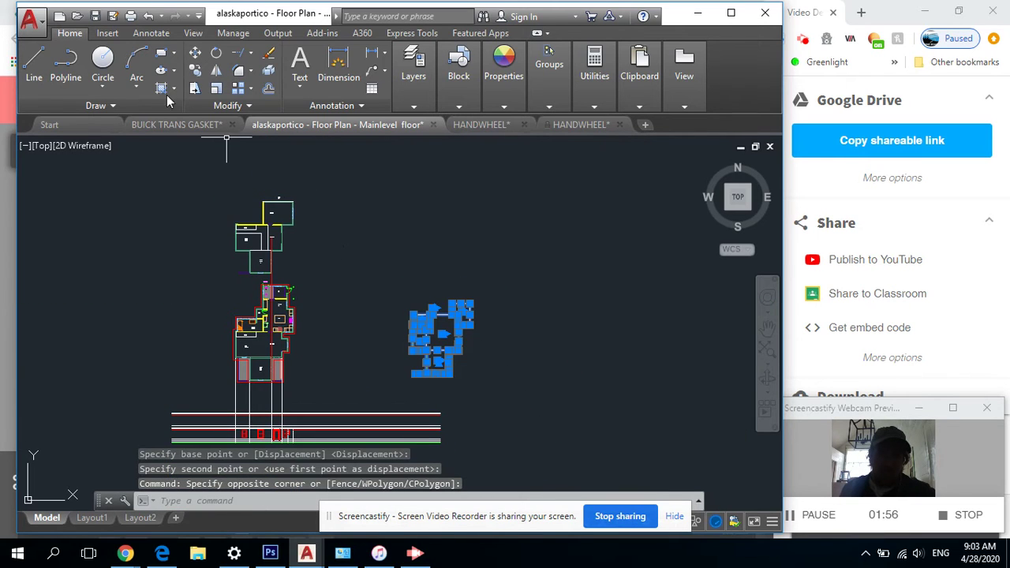
{"action": "left_click", "coordinate": [194, 53]}
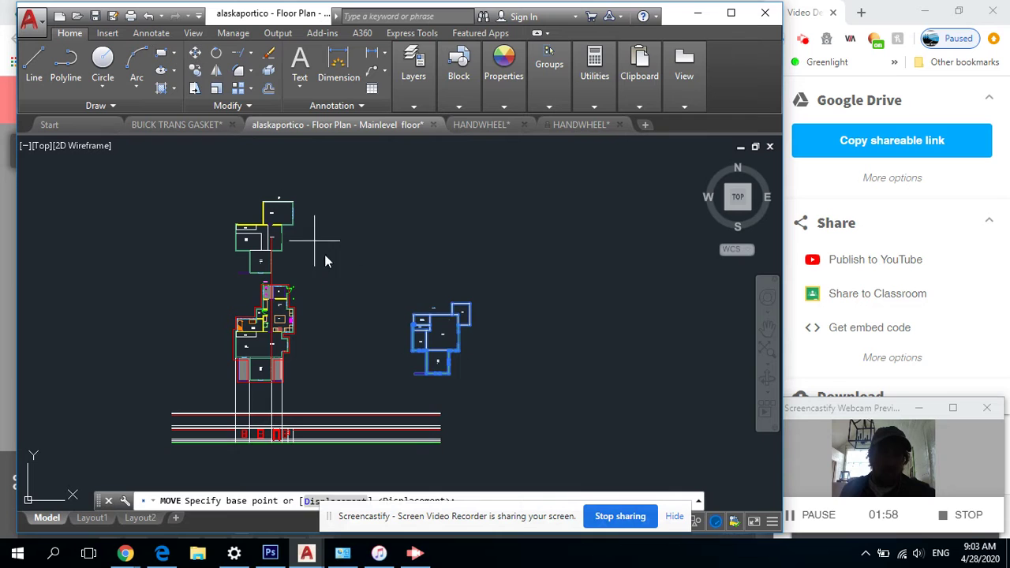
{"action": "scroll", "coordinate": [461, 390], "scroll_direction": "up", "scroll_amount": 4}
{"action": "left_click", "coordinate": [436, 355]}
{"action": "scroll", "coordinate": [442, 347], "scroll_direction": "down", "scroll_amount": 5}
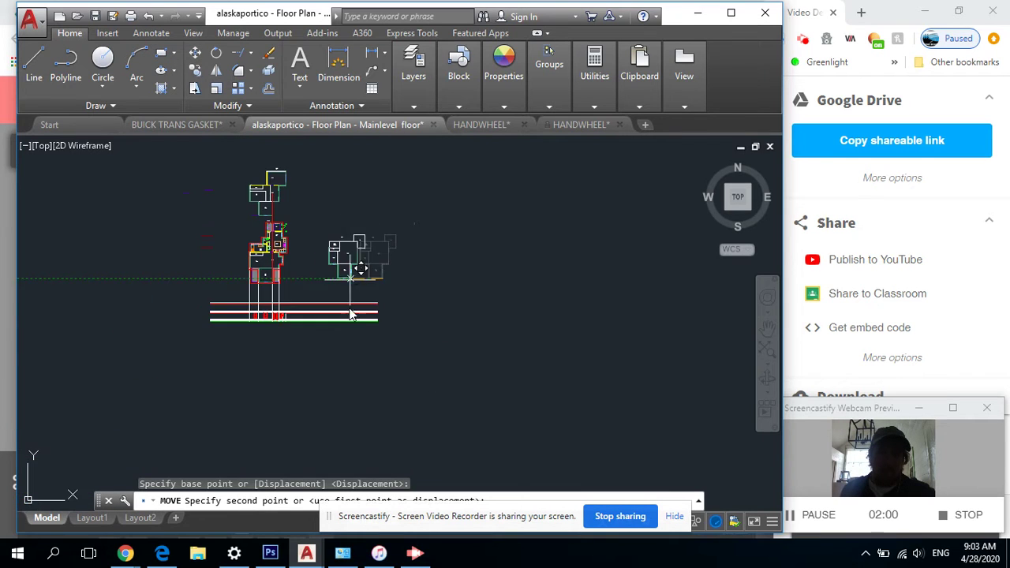
{"action": "scroll", "coordinate": [286, 226], "scroll_direction": "up", "scroll_amount": 3}
{"action": "scroll", "coordinate": [268, 351], "scroll_direction": "up", "scroll_amount": 3}
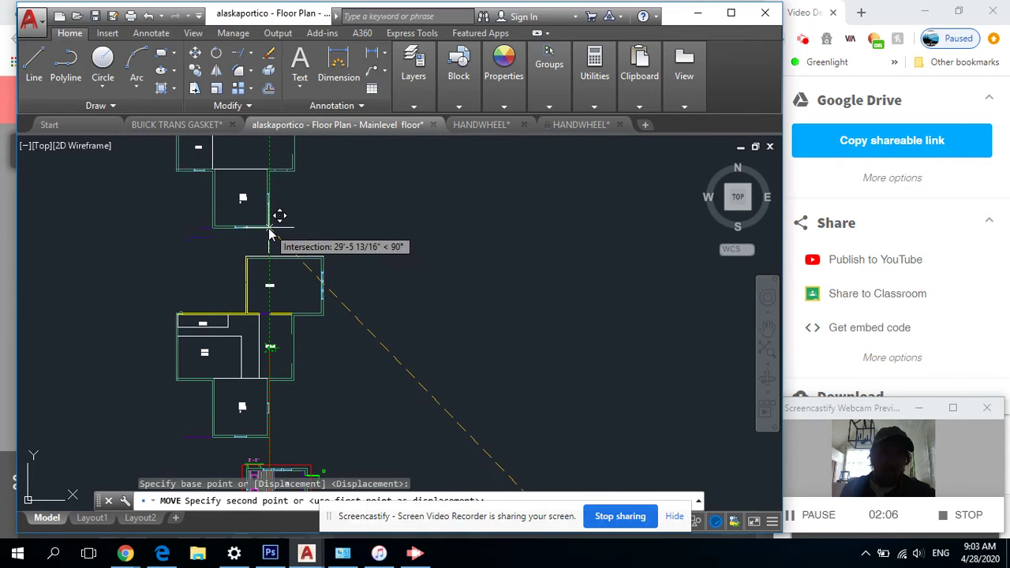
{"action": "left_click", "coordinate": [271, 229]}
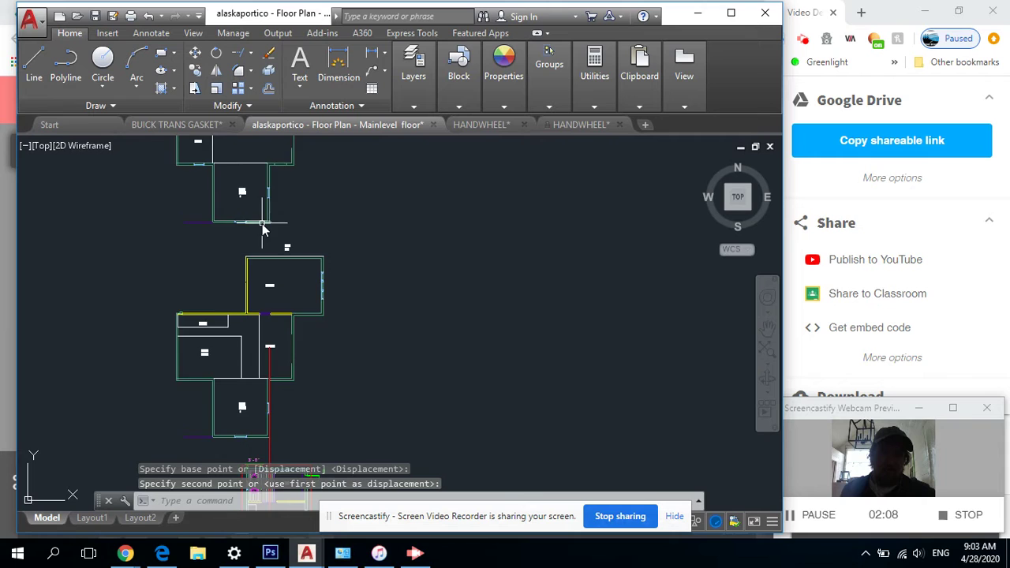
{"action": "scroll", "coordinate": [263, 229], "scroll_direction": "down", "scroll_amount": 2}
{"action": "scroll", "coordinate": [256, 268], "scroll_direction": "down", "scroll_amount": 2}
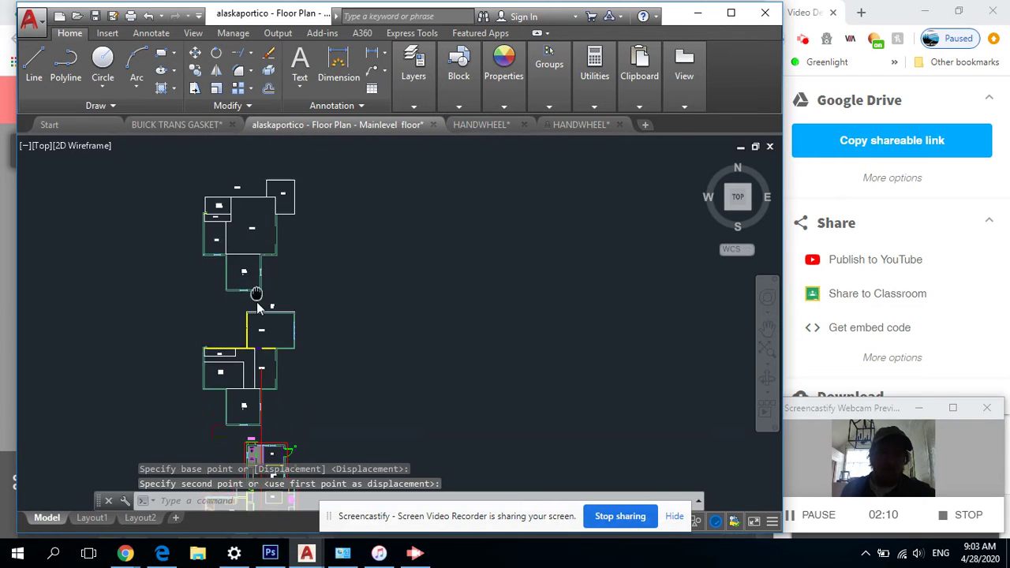
{"action": "scroll", "coordinate": [255, 339], "scroll_direction": "down", "scroll_amount": 2}
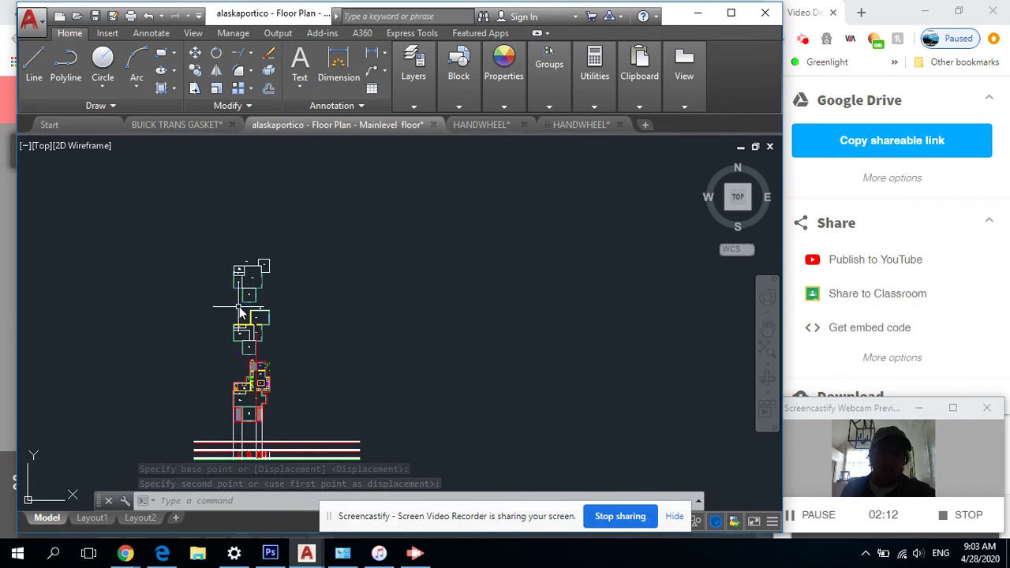
Drag the guide line's top grip up past the highest plan, then zoom to the master bedroom window.
{"action": "scroll", "coordinate": [257, 332], "scroll_direction": "up", "scroll_amount": 2}
{"action": "scroll", "coordinate": [251, 331], "scroll_direction": "up", "scroll_amount": 4}
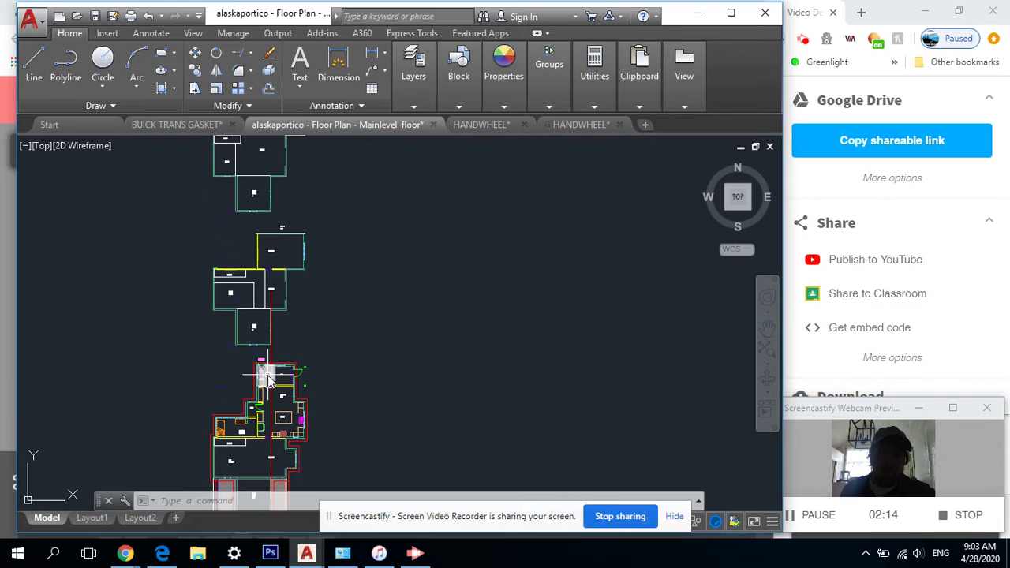
{"action": "middle_click_drag", "start_coordinate": [260, 409], "coordinate": [258, 357]}
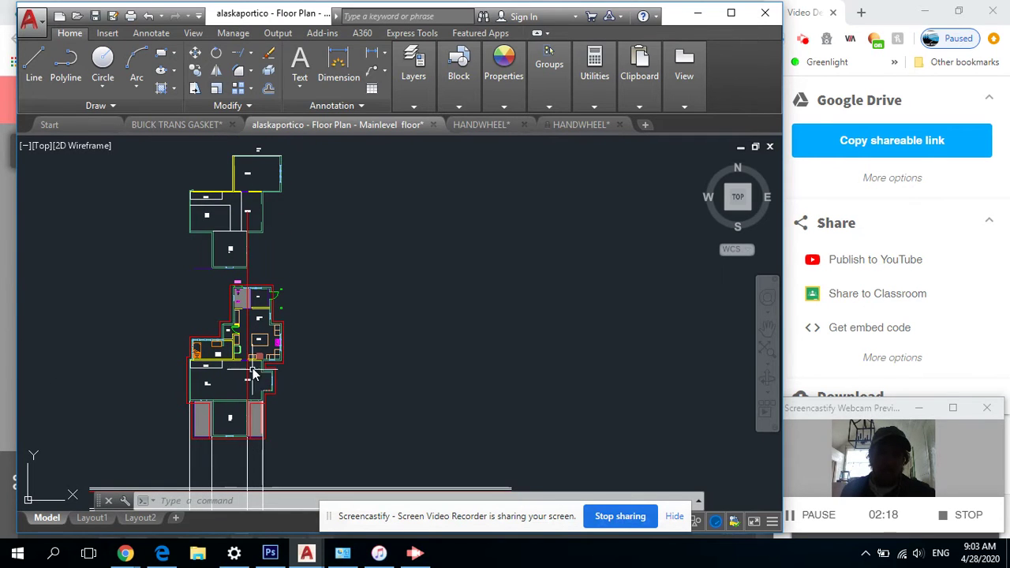
{"action": "middle_click_drag", "start_coordinate": [245, 218], "coordinate": [247, 300]}
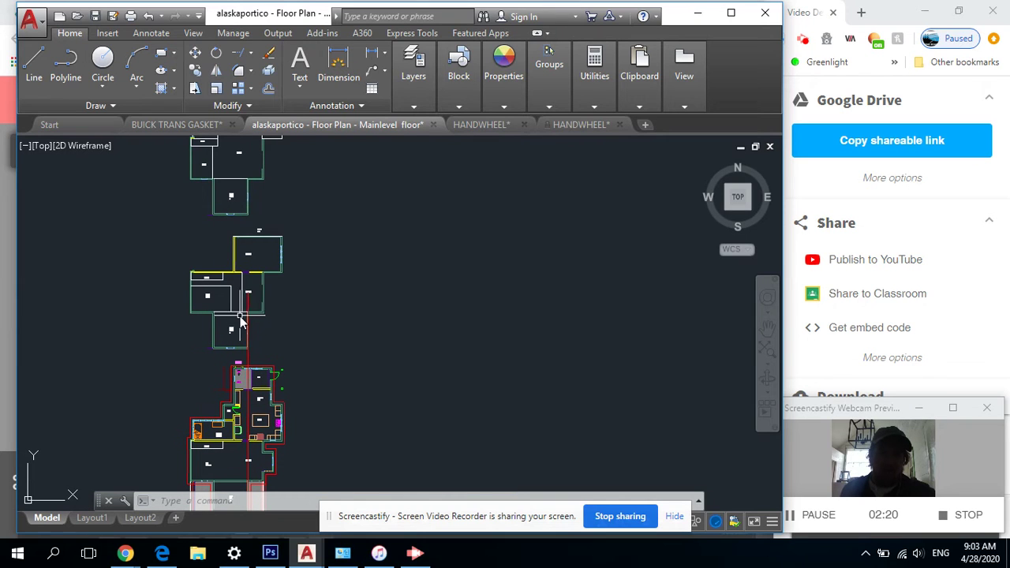
{"action": "left_click", "coordinate": [247, 294]}
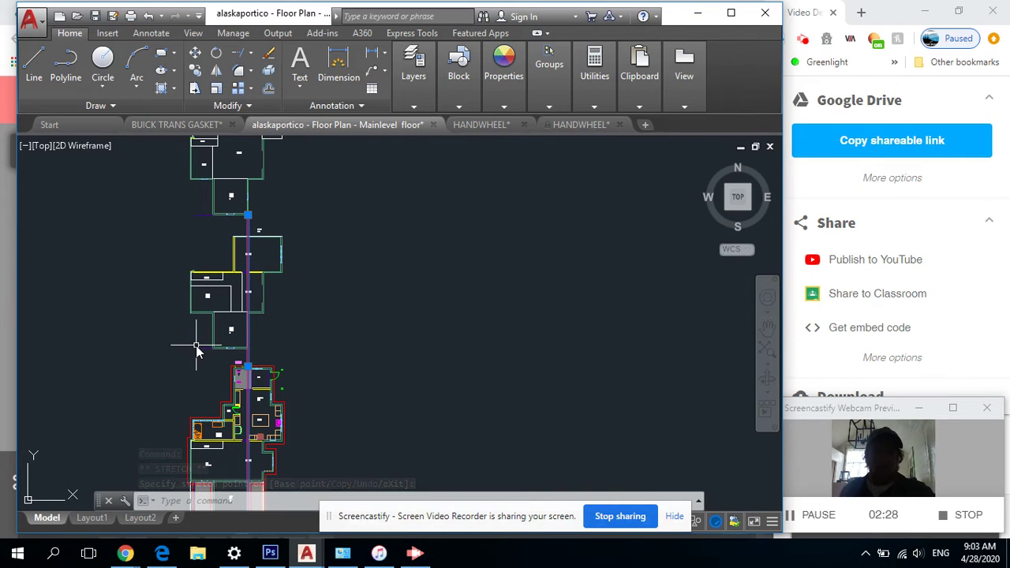
{"action": "scroll", "coordinate": [230, 359], "scroll_direction": "down", "scroll_amount": 2}
{"action": "scroll", "coordinate": [236, 355], "scroll_direction": "up", "scroll_amount": 6}
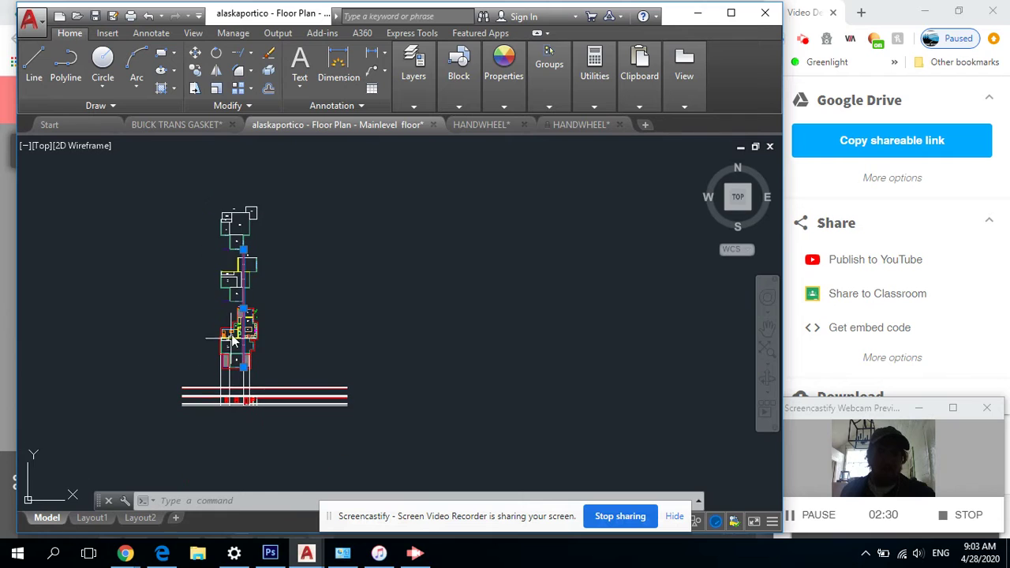
{"action": "scroll", "coordinate": [242, 395], "scroll_direction": "up", "scroll_amount": 4}
{"action": "middle_click_drag", "start_coordinate": [242, 395], "coordinate": [241, 272]}
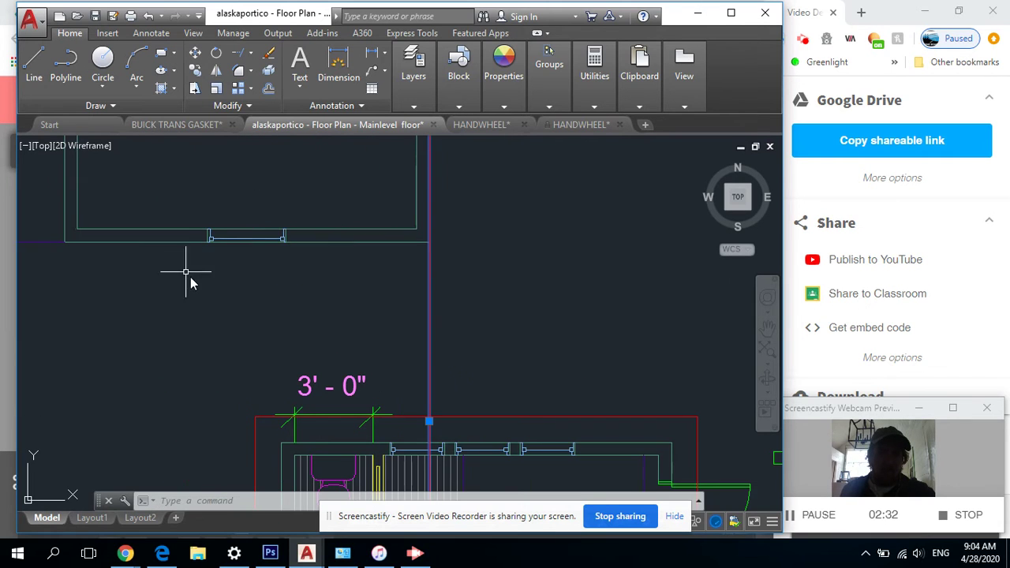
Draw a projection line from the plan window edge 5' down into the elevation.
{"action": "left_click", "coordinate": [44, 59]}
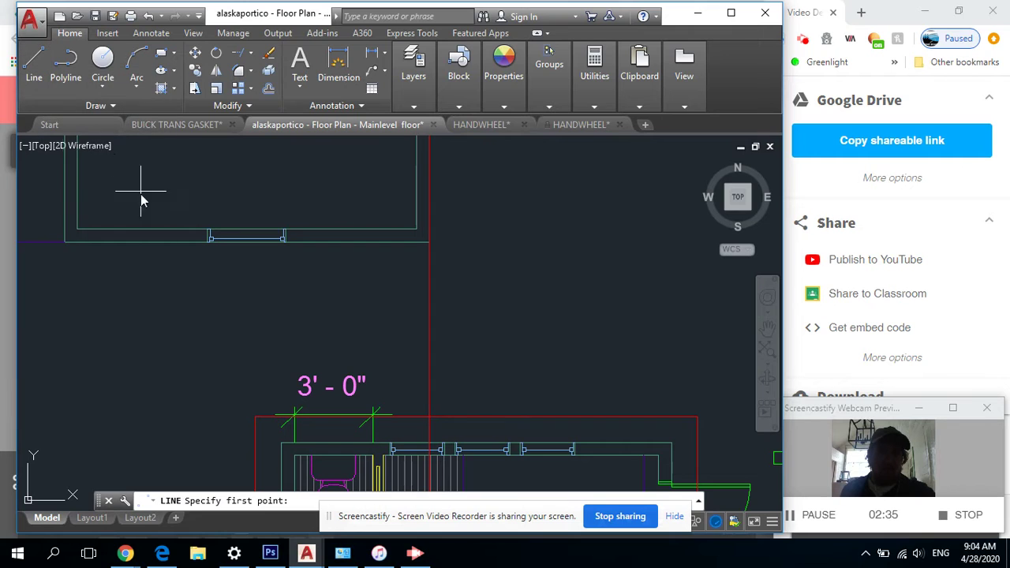
{"action": "left_click", "coordinate": [207, 244]}
{"action": "scroll", "coordinate": [207, 251], "scroll_direction": "down", "scroll_amount": 5}
{"action": "scroll", "coordinate": [205, 339], "scroll_direction": "up", "scroll_amount": 5}
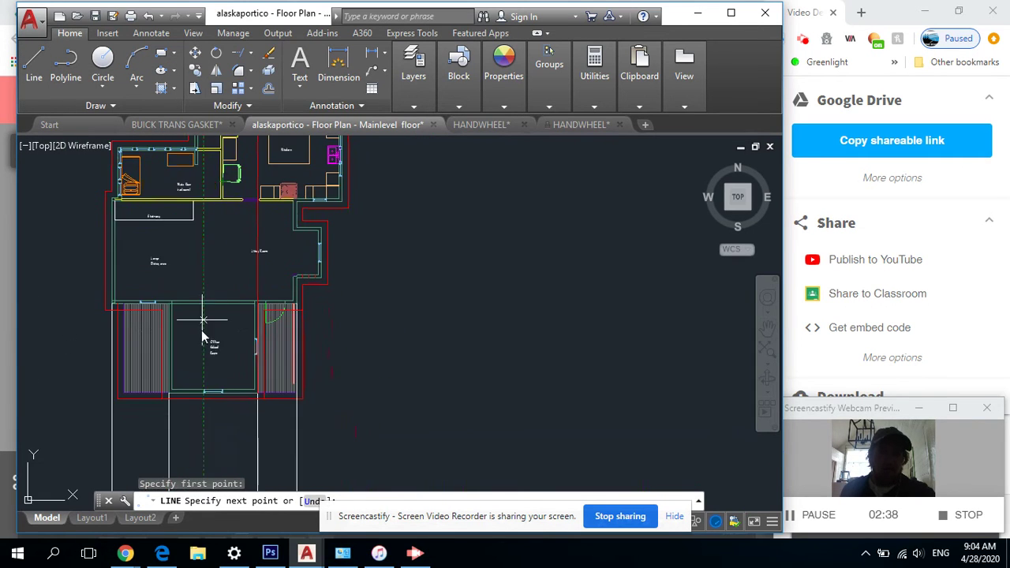
{"action": "scroll", "coordinate": [210, 342], "scroll_direction": "down", "scroll_amount": 3}
{"action": "scroll", "coordinate": [192, 322], "scroll_direction": "up", "scroll_amount": 6}
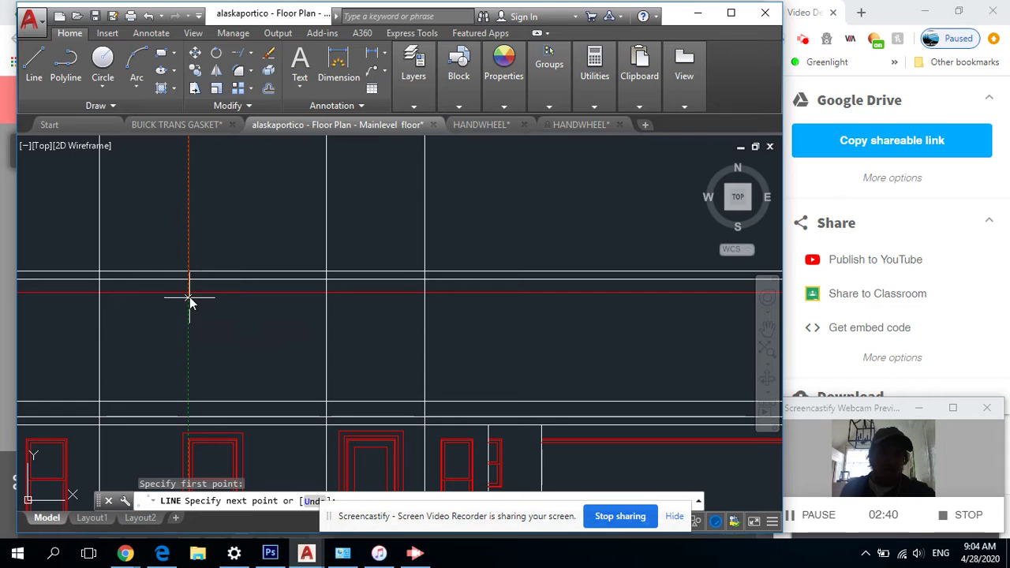
{"action": "left_click", "coordinate": [189, 294]}
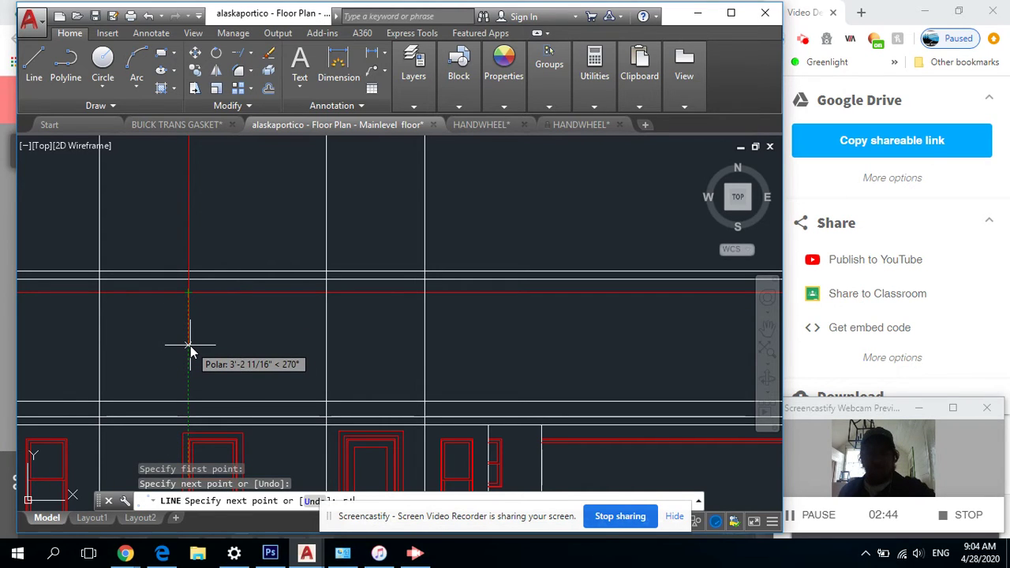
{"action": "key", "text": "Return"}
{"action": "right_click", "coordinate": [232, 372]}
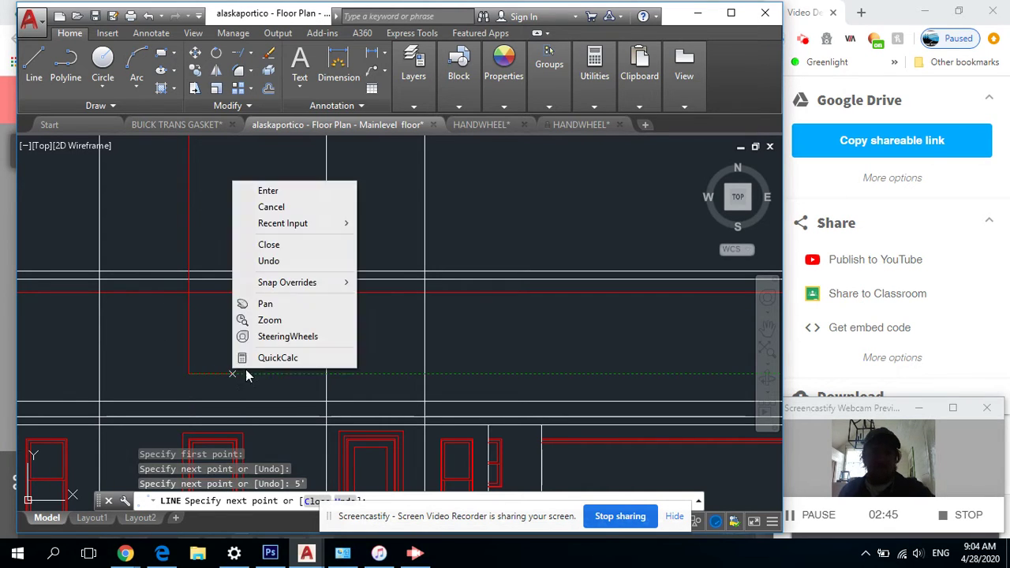
{"action": "left_click", "coordinate": [269, 191]}
{"action": "scroll", "coordinate": [266, 198], "scroll_direction": "down", "scroll_amount": 5}
{"action": "middle_click_drag", "start_coordinate": [244, 379], "coordinate": [240, 292]}
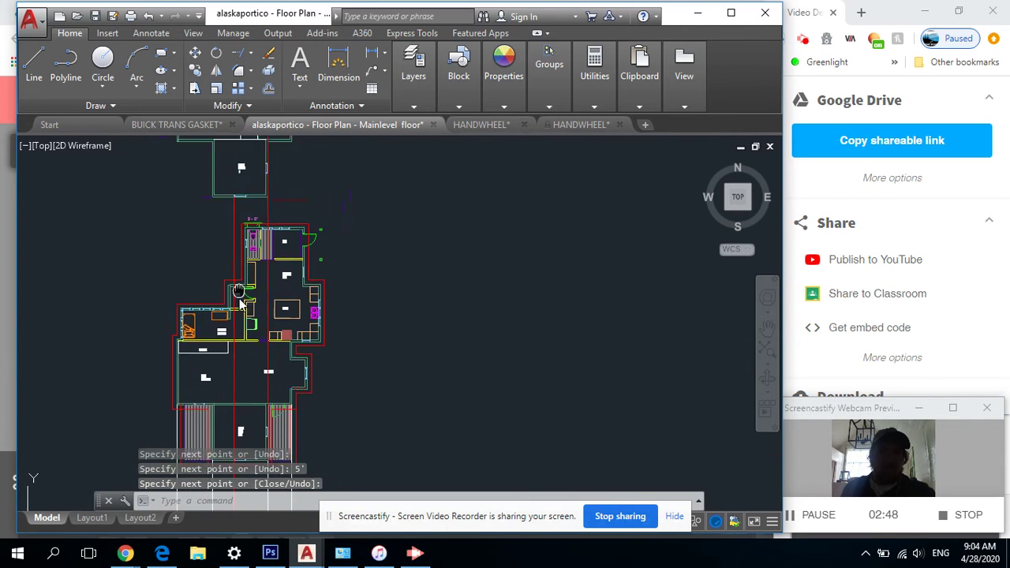
{"action": "scroll", "coordinate": [244, 268], "scroll_direction": "up", "scroll_amount": 5}
Draw the window outline from the plan window down to the red and lower guidelines and across.
{"action": "right_click", "coordinate": [253, 332]}
{"action": "left_click", "coordinate": [272, 336]}
{"action": "scroll", "coordinate": [259, 315], "scroll_direction": "up", "scroll_amount": 3}
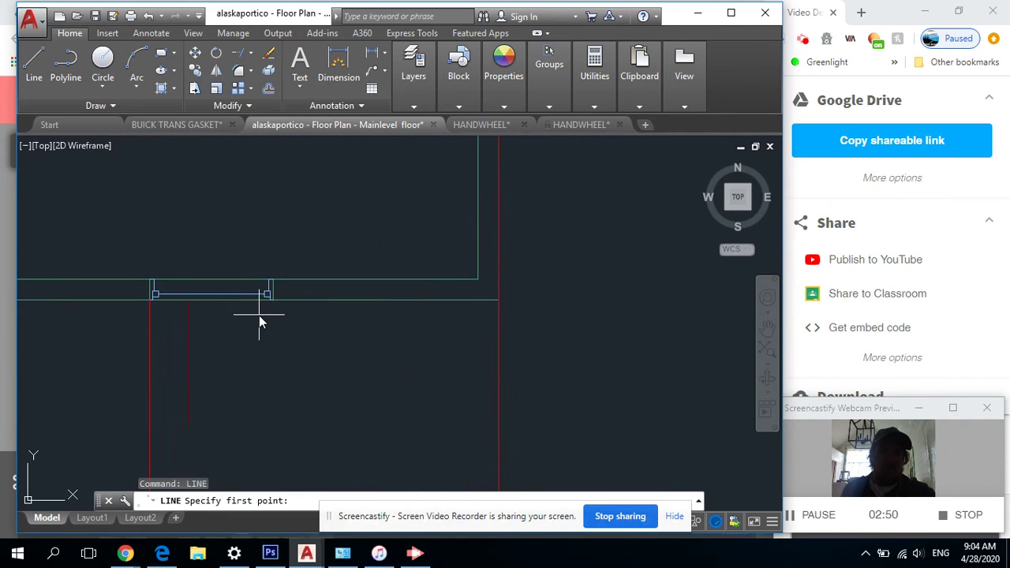
{"action": "left_click", "coordinate": [271, 299]}
{"action": "scroll", "coordinate": [270, 311], "scroll_direction": "down", "scroll_amount": 5}
{"action": "scroll", "coordinate": [247, 237], "scroll_direction": "up", "scroll_amount": 4}
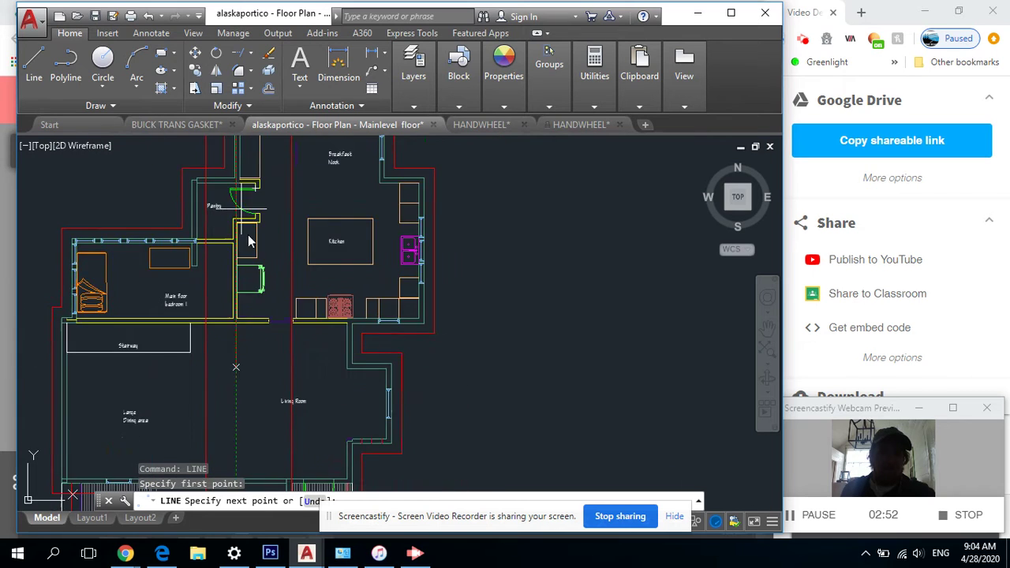
{"action": "scroll", "coordinate": [253, 260], "scroll_direction": "up", "scroll_amount": 2}
{"action": "scroll", "coordinate": [228, 402], "scroll_direction": "down", "scroll_amount": 4}
{"action": "scroll", "coordinate": [241, 367], "scroll_direction": "up", "scroll_amount": 6}
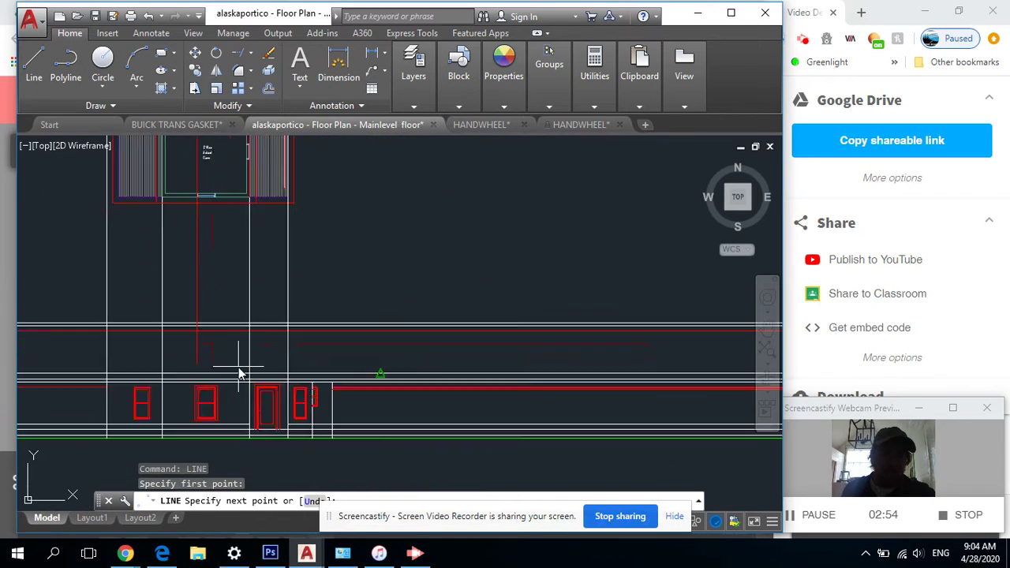
{"action": "left_click", "coordinate": [199, 301]}
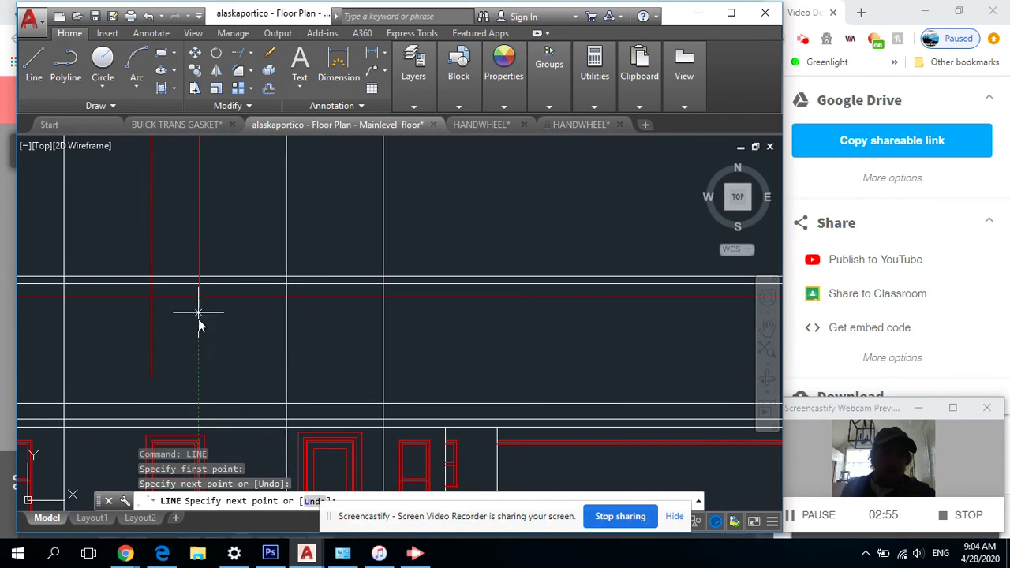
{"action": "left_click", "coordinate": [199, 380]}
{"action": "left_click", "coordinate": [156, 385]}
{"action": "right_click", "coordinate": [157, 385]}
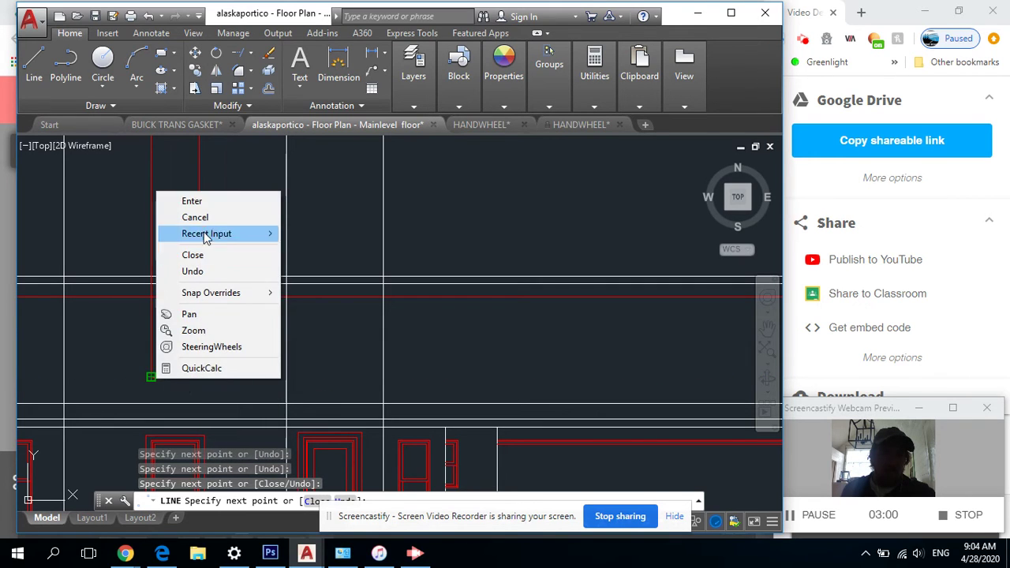
{"action": "left_click", "coordinate": [194, 200]}
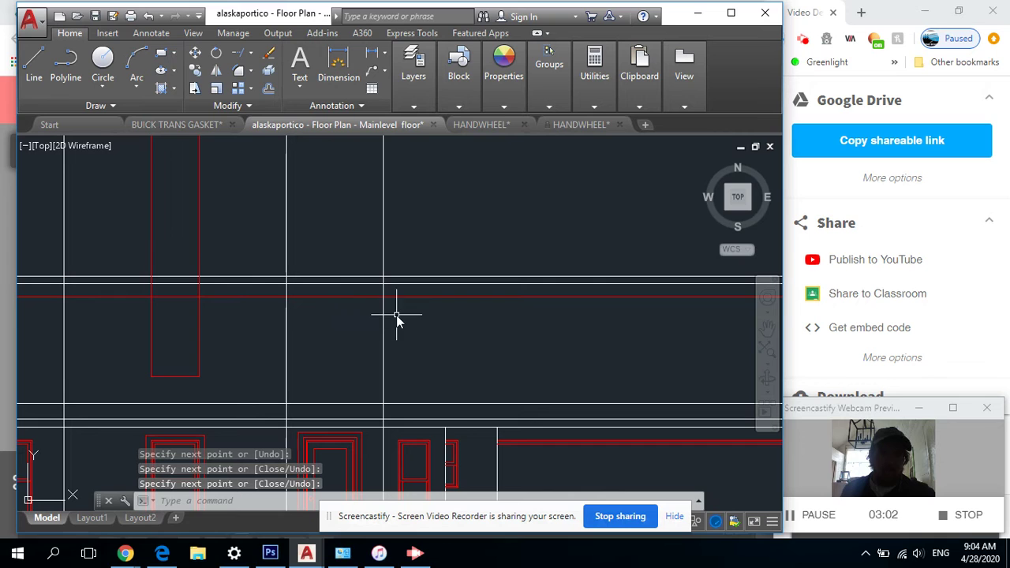
{"action": "middle_click_drag", "start_coordinate": [90, 315], "coordinate": [262, 320]}
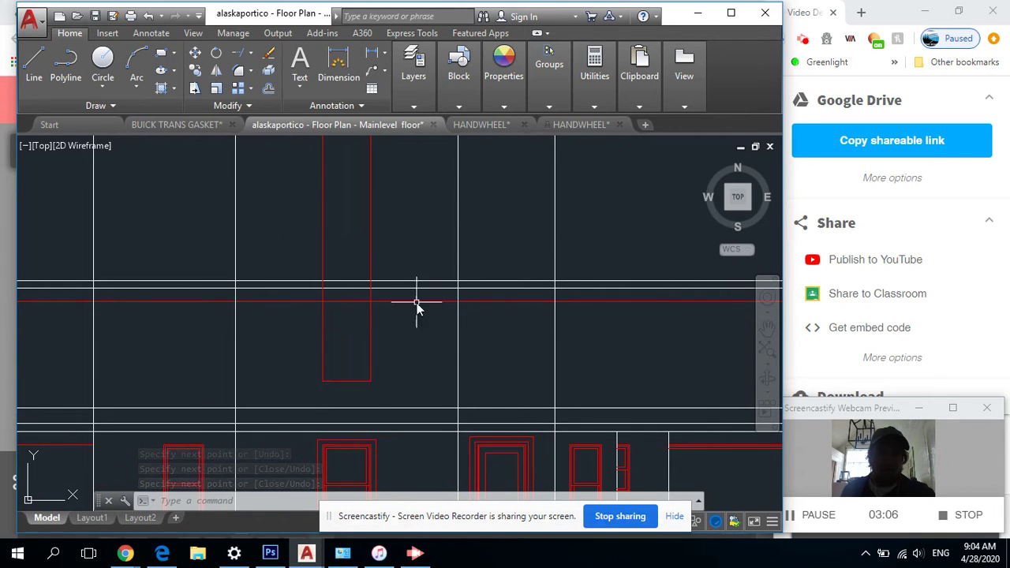
Trim the red guide line inside and beside the new upper window.
{"action": "left_click", "coordinate": [251, 53]}
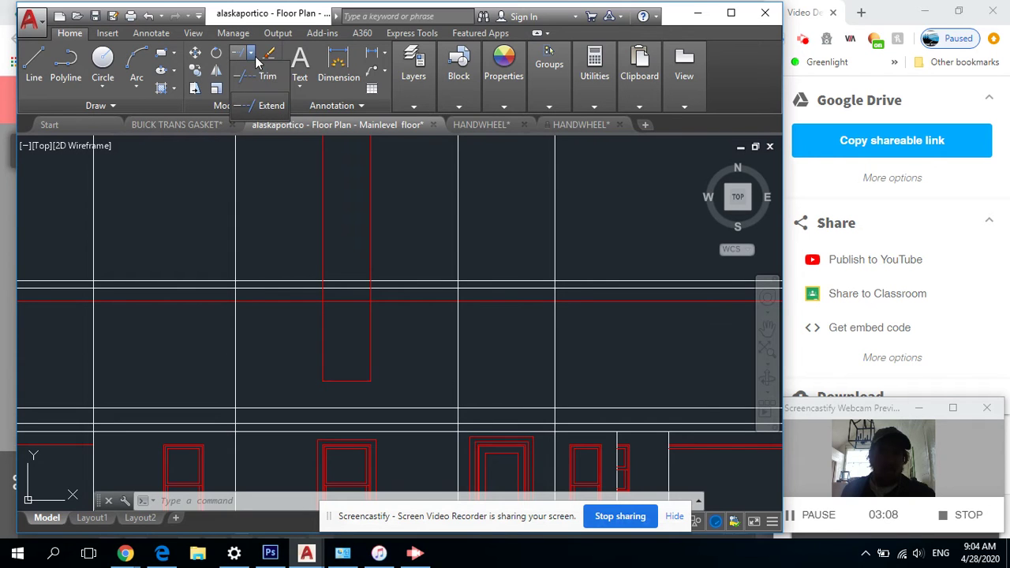
{"action": "left_click", "coordinate": [262, 77]}
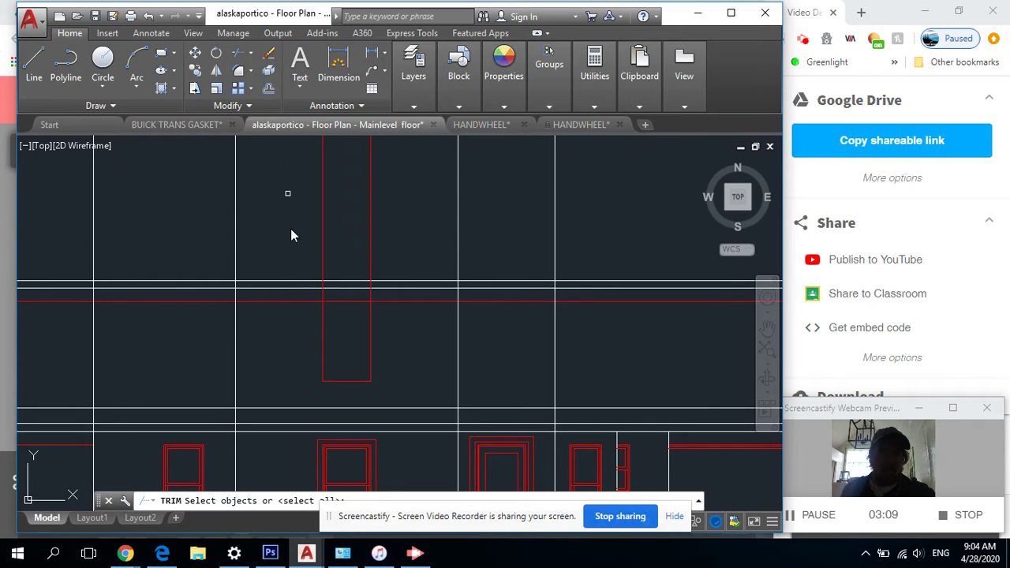
{"action": "left_click", "coordinate": [304, 302]}
{"action": "left_click", "coordinate": [381, 303]}
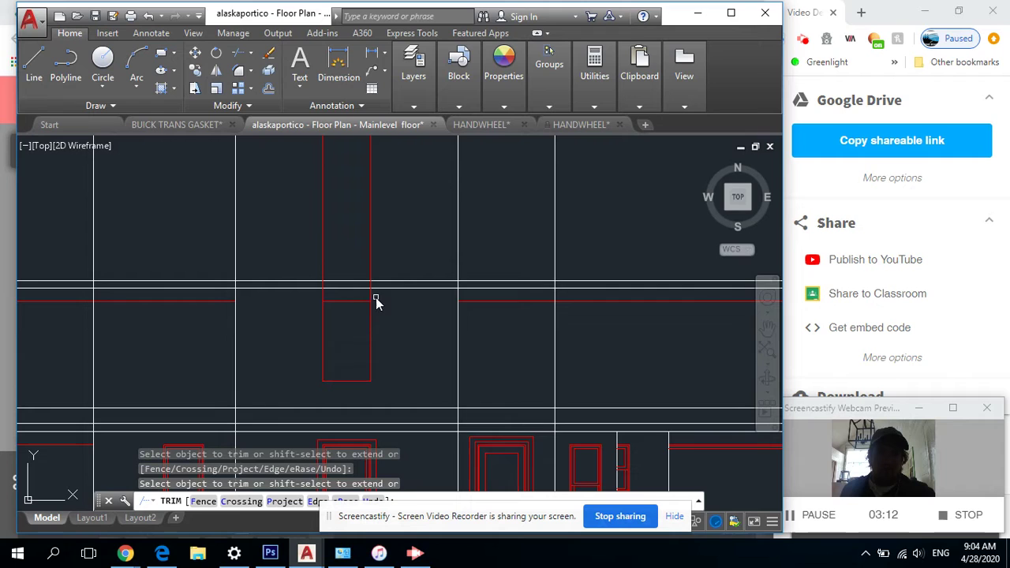
{"action": "right_click", "coordinate": [405, 244]}
{"action": "left_click", "coordinate": [429, 254]}
Erase the leftover vertical projection lines and the red lines on either side of the window.
{"action": "left_click_drag", "start_coordinate": [415, 248], "coordinate": [324, 212]}
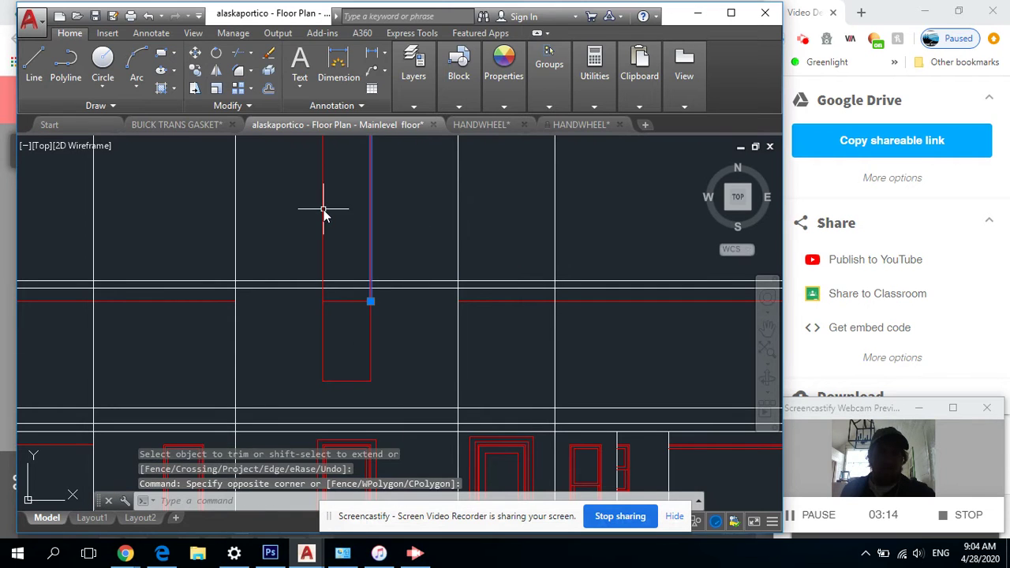
{"action": "left_click", "coordinate": [323, 211]}
{"action": "left_click", "coordinate": [308, 210]}
{"action": "key", "text": "Delete"}
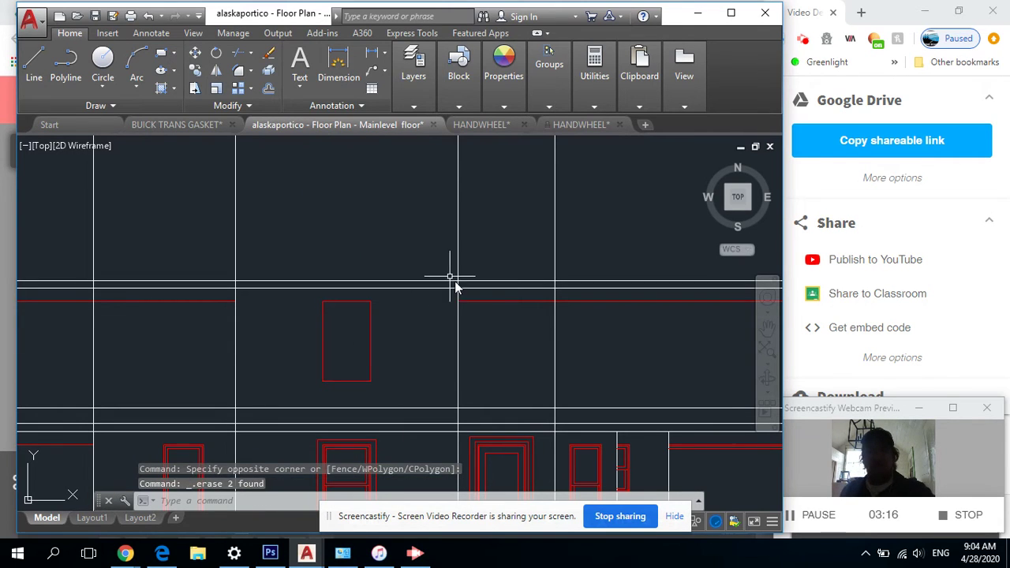
{"action": "left_click", "coordinate": [465, 302]}
{"action": "key", "text": "Delete"}
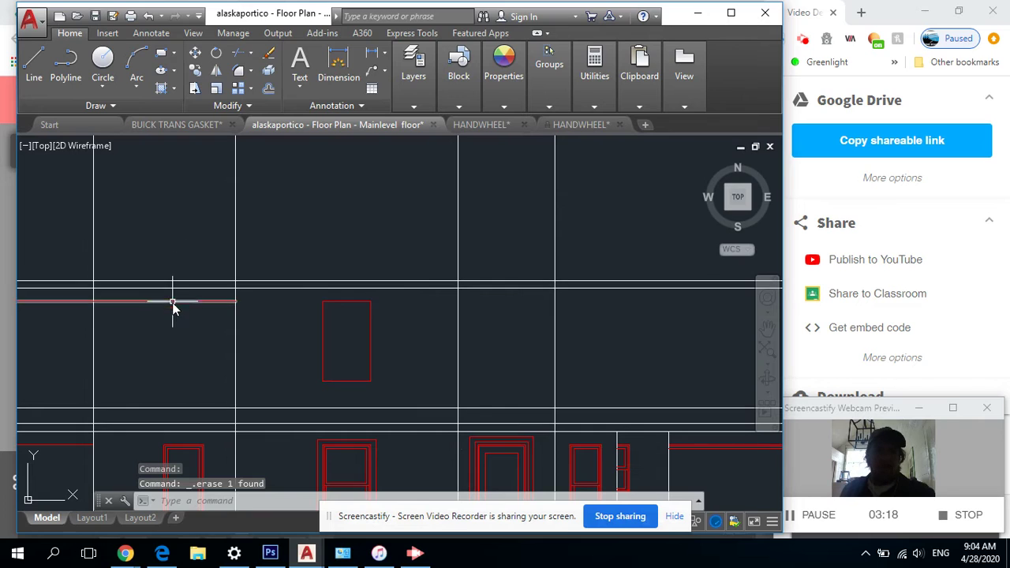
{"action": "left_click", "coordinate": [171, 303]}
{"action": "left_click", "coordinate": [162, 304]}
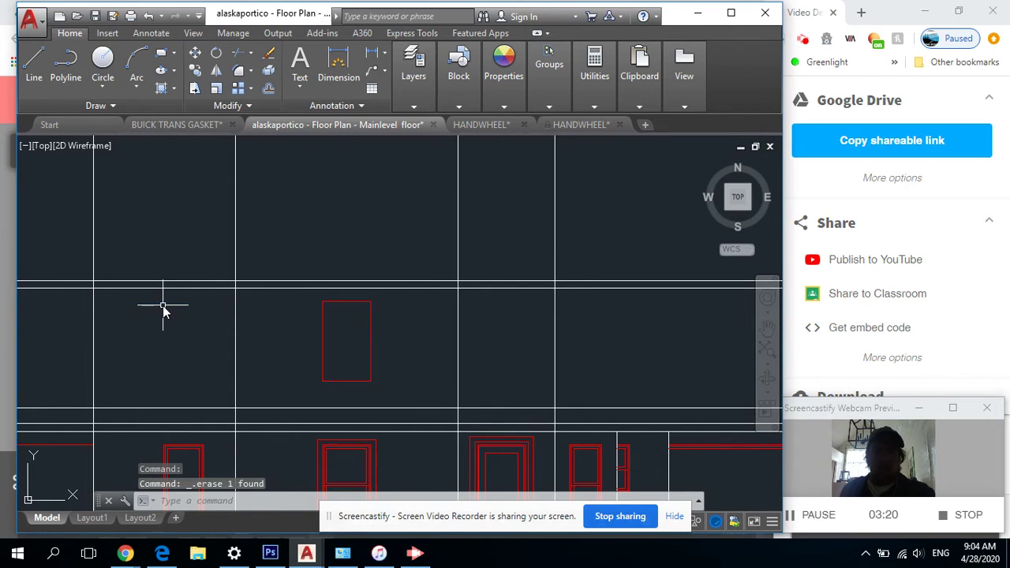
Offset the window rectangle's left, top, right and bottom edges inward by 1.
{"action": "type", "text": "o"}
{"action": "key", "text": "Return"}
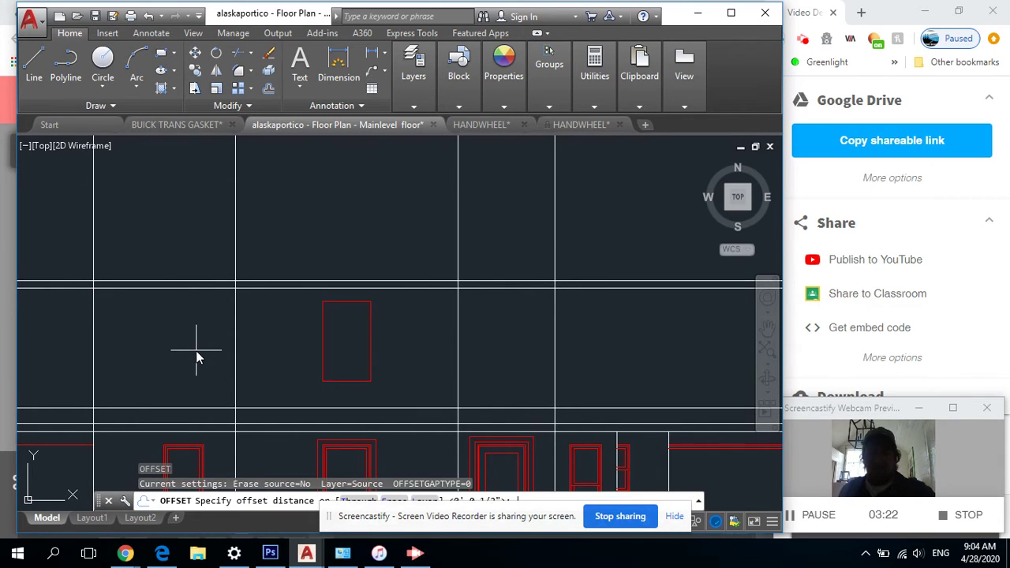
{"action": "type", "text": "1"}
{"action": "key", "text": "Return"}
{"action": "scroll", "coordinate": [320, 359], "scroll_direction": "up", "scroll_amount": 2}
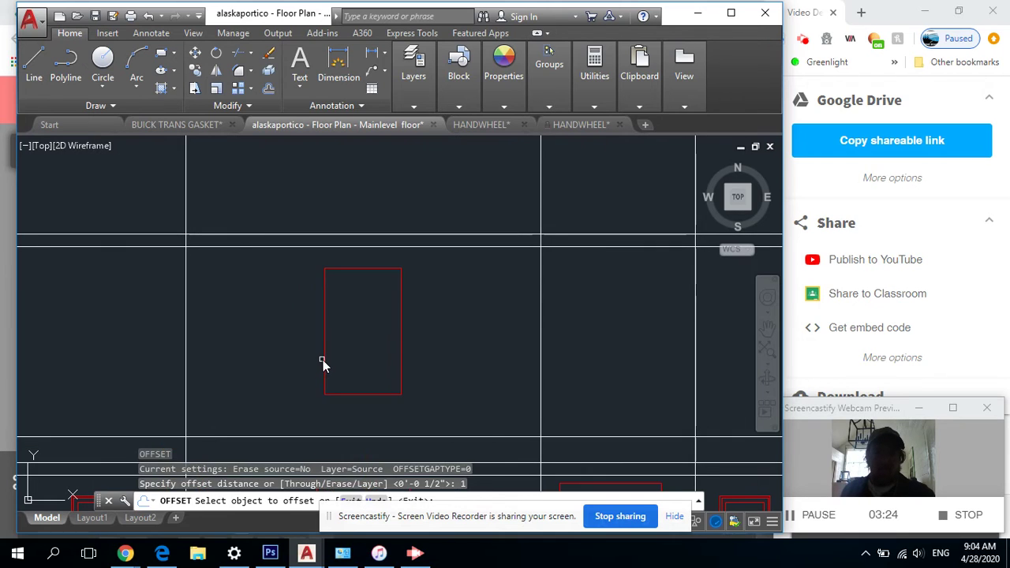
{"action": "left_click", "coordinate": [324, 360]}
{"action": "left_click", "coordinate": [337, 371]}
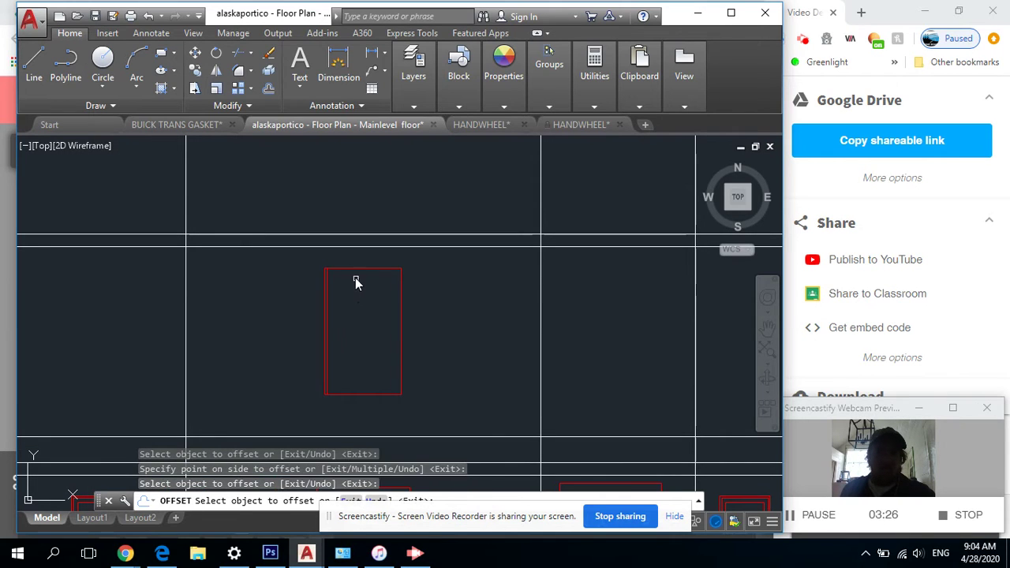
{"action": "left_click", "coordinate": [355, 270]}
{"action": "left_click", "coordinate": [374, 309]}
{"action": "left_click", "coordinate": [374, 315]}
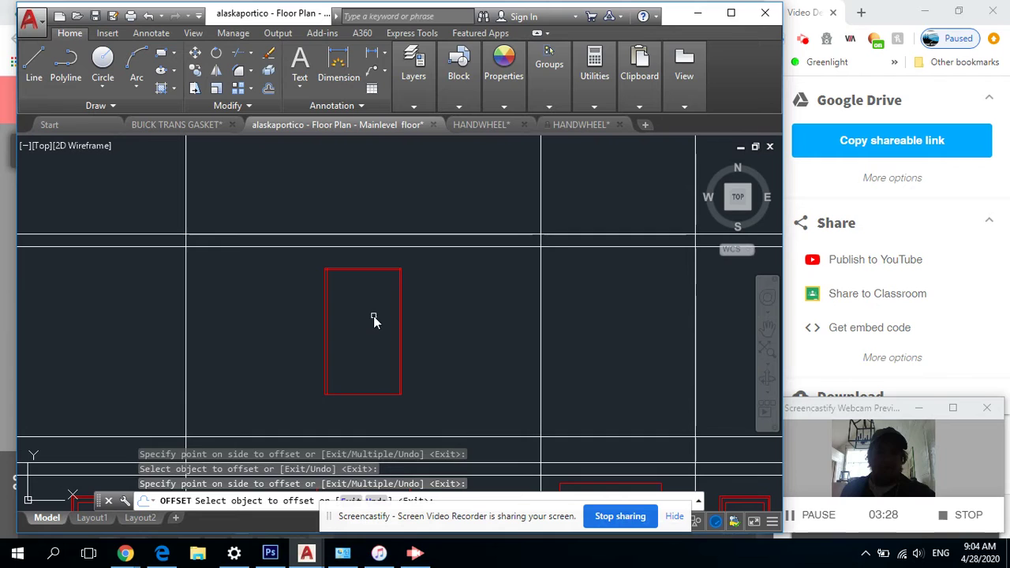
{"action": "left_click", "coordinate": [343, 395]}
{"action": "left_click", "coordinate": [350, 355]}
{"action": "right_click", "coordinate": [349, 356]}
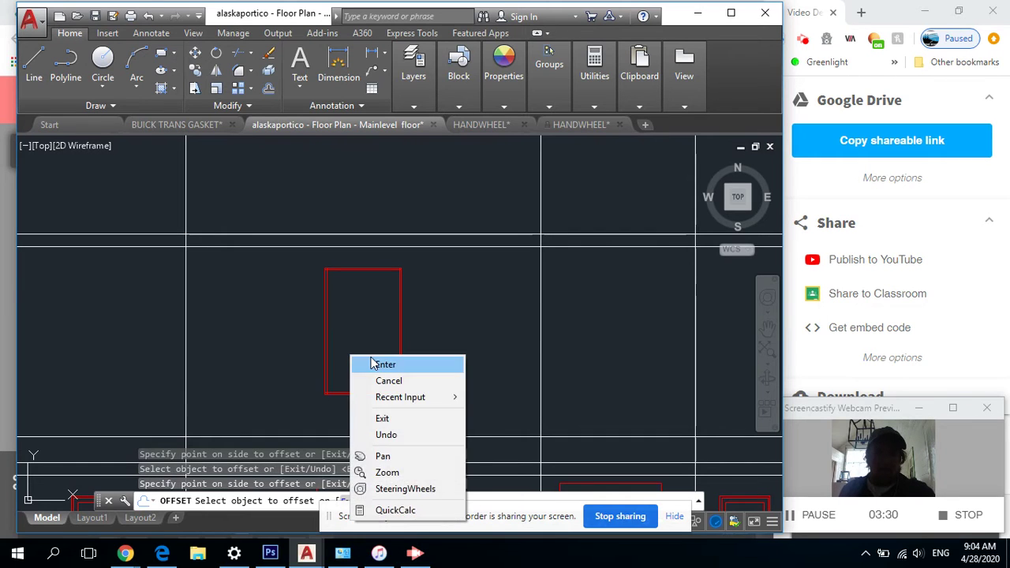
{"action": "left_click", "coordinate": [365, 360]}
Offset the window edges inward by 2 for a second inner frame outline.
{"action": "key", "text": "Return"}
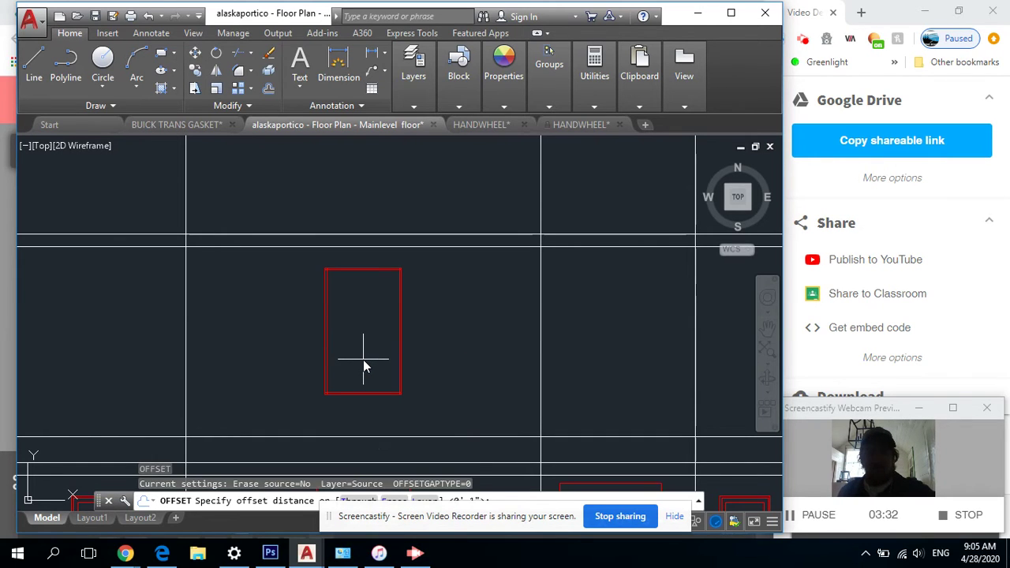
{"action": "type", "text": "2"}
{"action": "key", "text": "Return"}
{"action": "scroll", "coordinate": [333, 341], "scroll_direction": "up", "scroll_amount": 2}
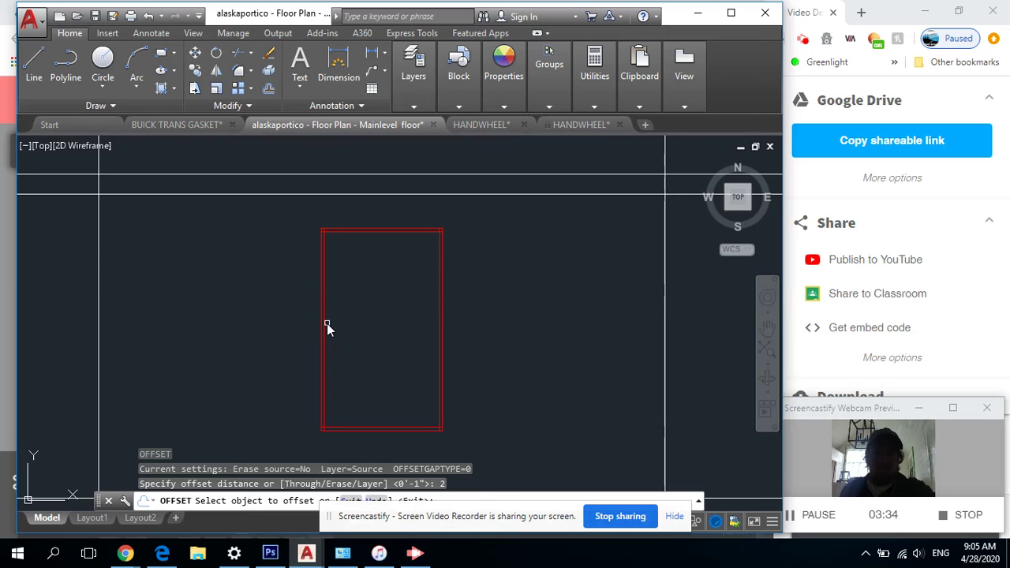
{"action": "left_click", "coordinate": [323, 323]}
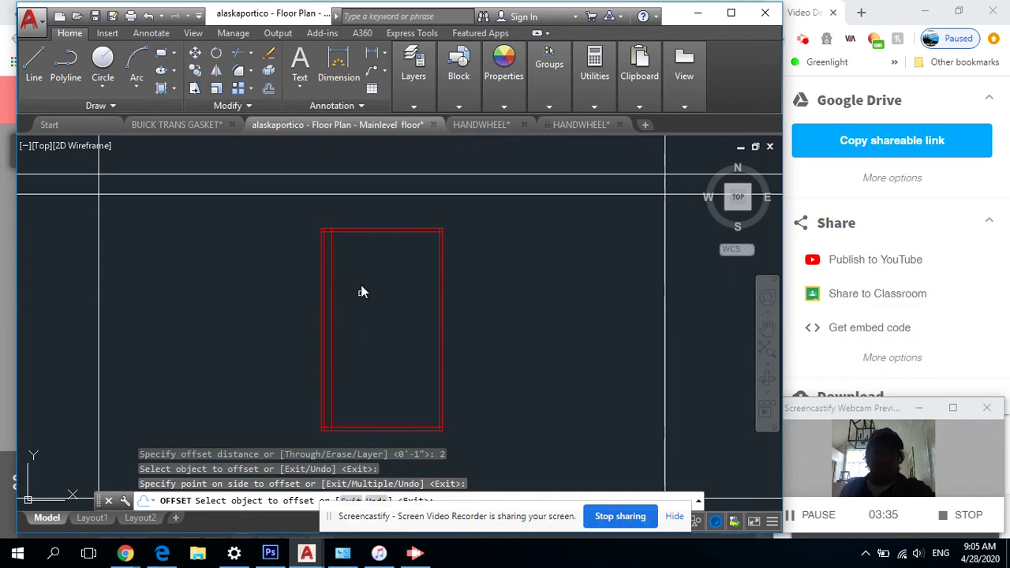
{"action": "left_click", "coordinate": [369, 235]}
{"action": "left_click", "coordinate": [418, 287]}
{"action": "left_click", "coordinate": [440, 296]}
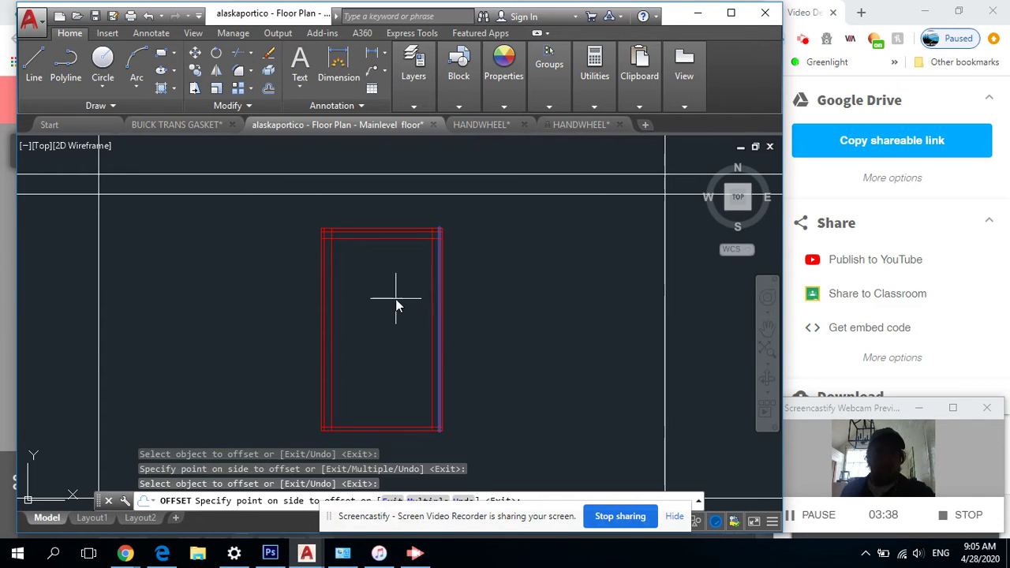
{"action": "left_click", "coordinate": [397, 292]}
{"action": "right_click", "coordinate": [406, 384]}
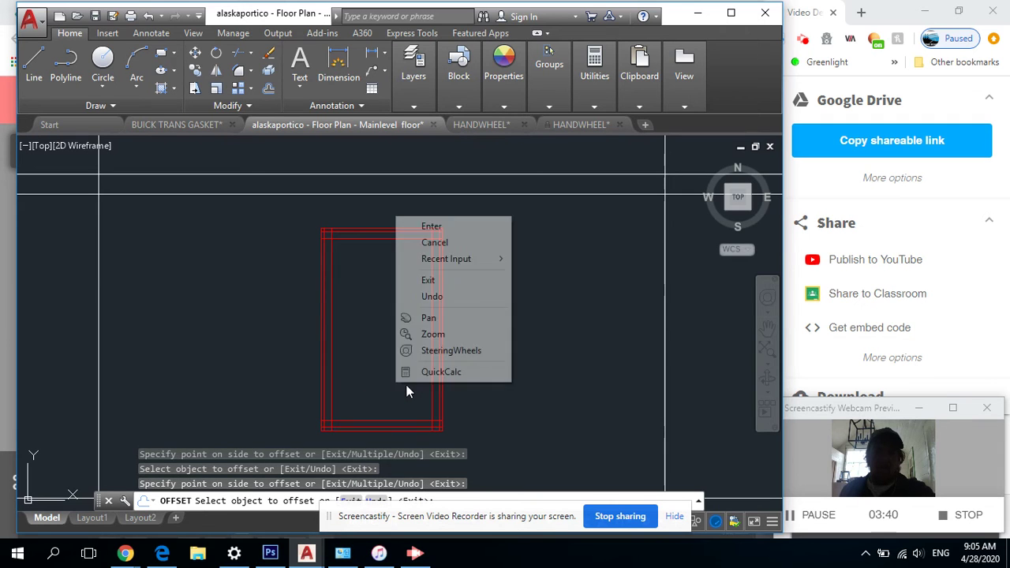
{"action": "left_click", "coordinate": [402, 289]}
{"action": "right_click", "coordinate": [402, 289]}
End the offset and pan across to the floor plans, showing the porch's left side.
{"action": "left_click", "coordinate": [407, 300]}
{"action": "scroll", "coordinate": [358, 347], "scroll_direction": "down", "scroll_amount": 3}
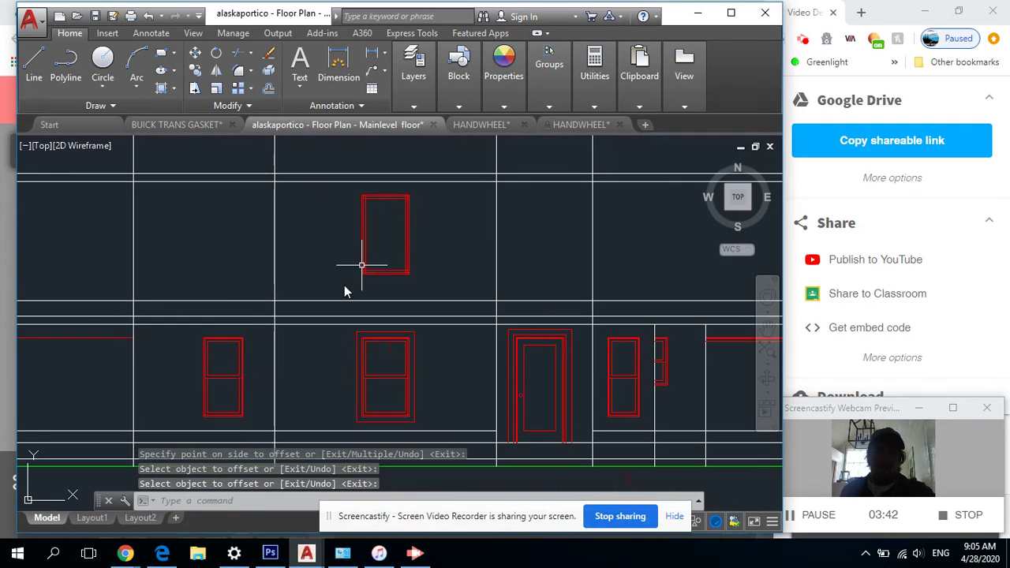
{"action": "scroll", "coordinate": [217, 390], "scroll_direction": "up", "scroll_amount": 3}
{"action": "scroll", "coordinate": [269, 360], "scroll_direction": "down", "scroll_amount": 2}
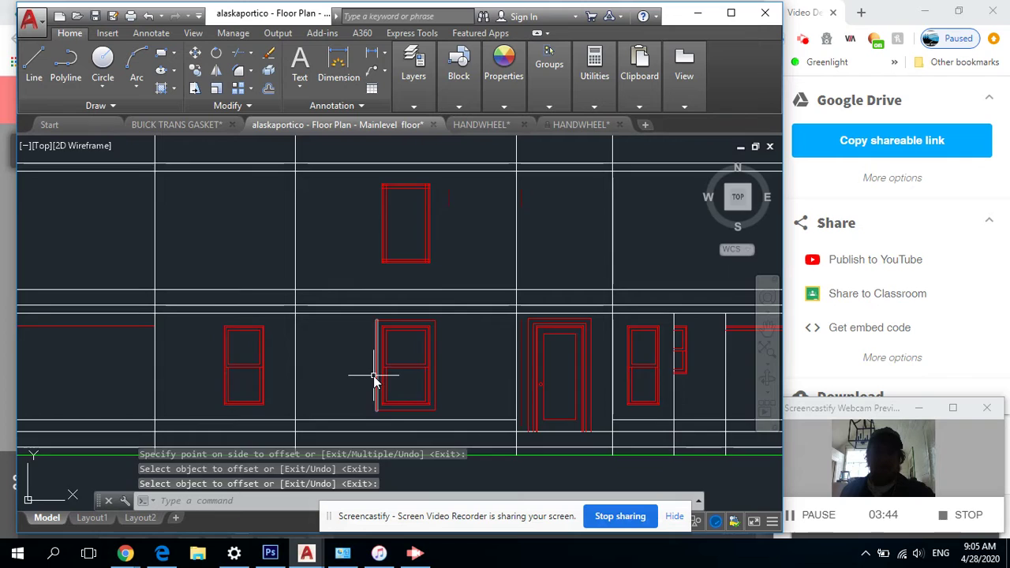
{"action": "scroll", "coordinate": [389, 233], "scroll_direction": "down", "scroll_amount": 2}
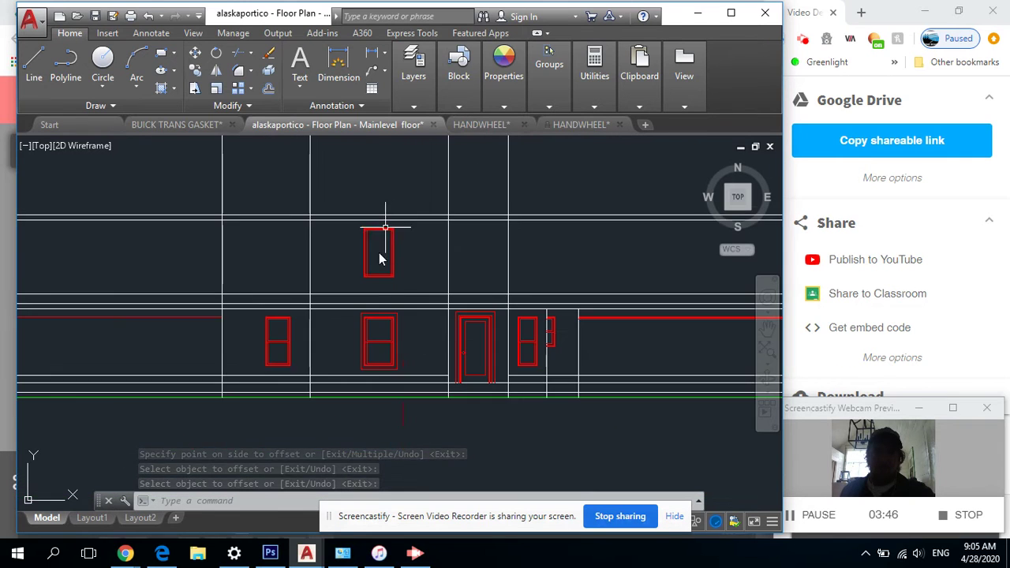
{"action": "mouse_move", "coordinate": [379, 255]}
{"action": "middle_mouse_down"}
{"action": "mouse_move", "coordinate": [308, 266]}
{"action": "mouse_move", "coordinate": [291, 347]}
{"action": "mouse_move", "coordinate": [251, 339]}
{"action": "middle_mouse_up"}
{"action": "scroll", "coordinate": [312, 268], "scroll_direction": "down", "scroll_amount": 2}
{"action": "scroll", "coordinate": [260, 310], "scroll_direction": "down", "scroll_amount": 4}
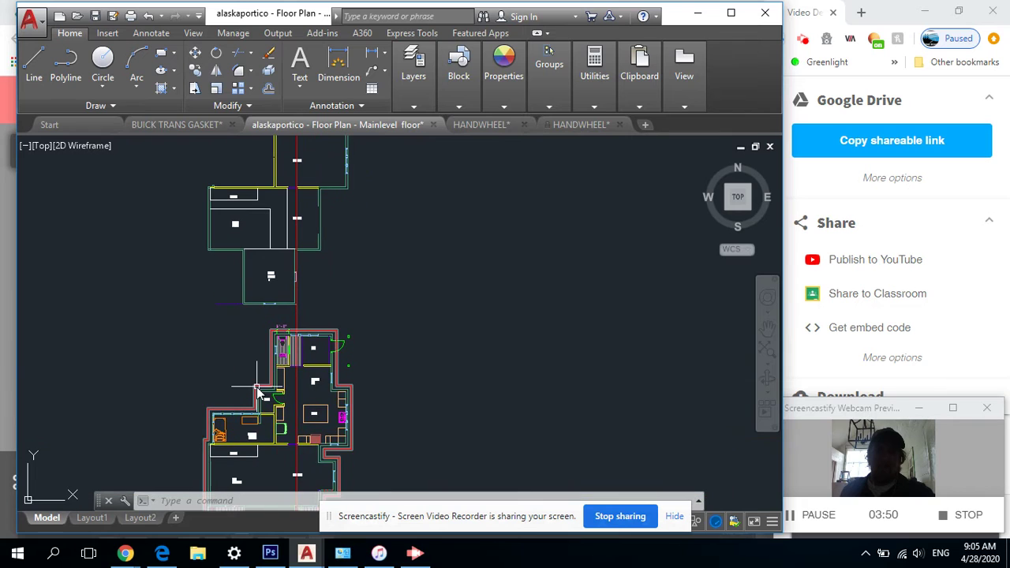
{"action": "scroll", "coordinate": [214, 333], "scroll_direction": "up", "scroll_amount": 4}
{"action": "scroll", "coordinate": [198, 225], "scroll_direction": "up", "scroll_amount": 1}
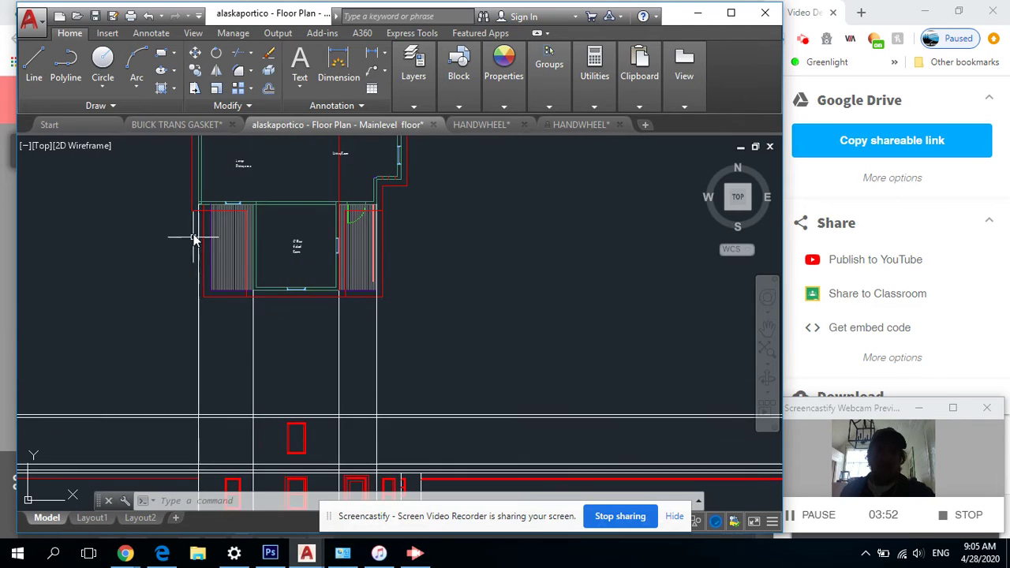
{"action": "middle_click_drag", "start_coordinate": [198, 225], "coordinate": [161, 306]}
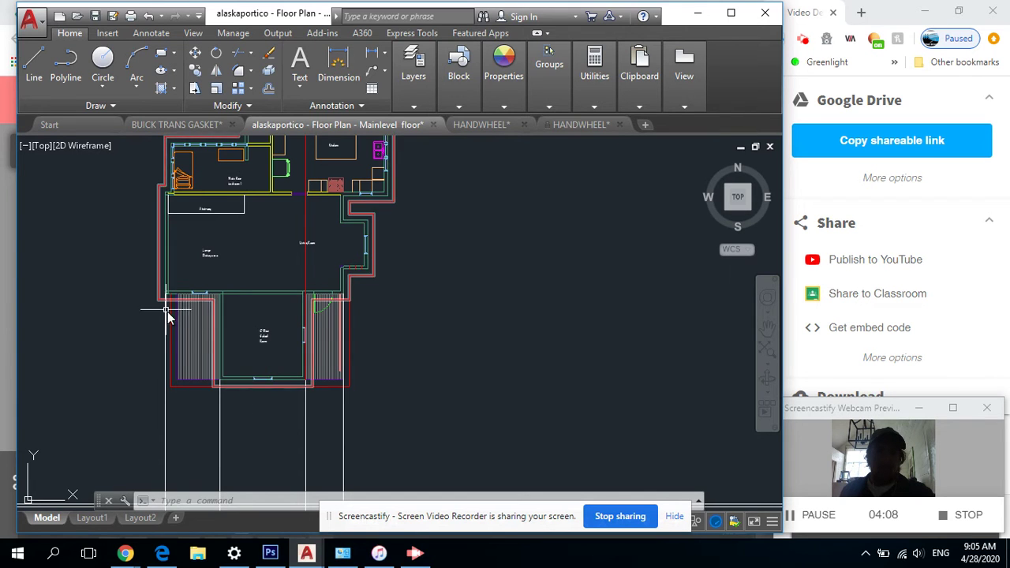
Pan the main-level plan to the pantry, kitchen and Breakfast Nook area.
{"action": "scroll", "coordinate": [162, 269], "scroll_direction": "up", "scroll_amount": 5}
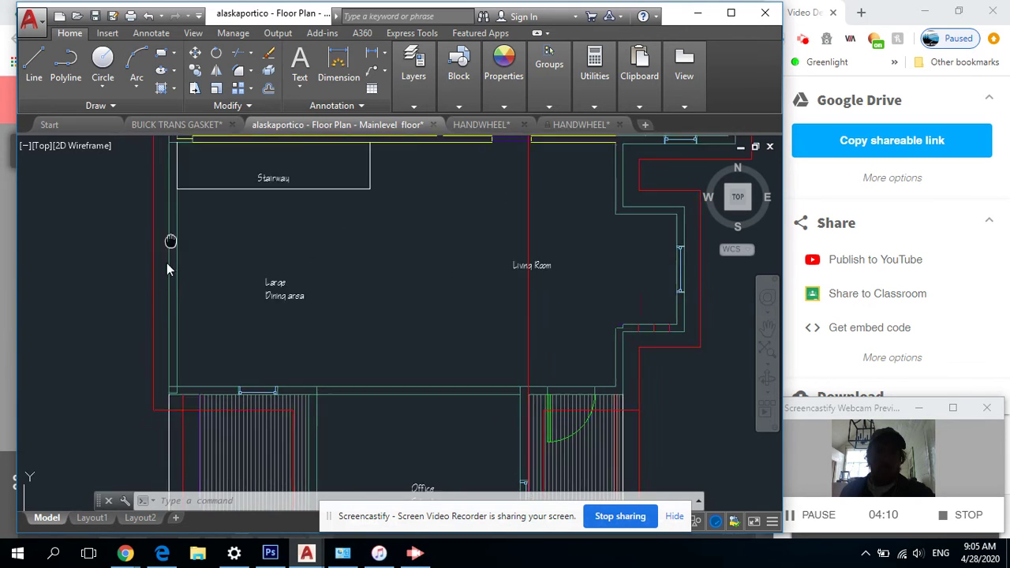
{"action": "middle_click_drag", "start_coordinate": [174, 210], "coordinate": [159, 295]}
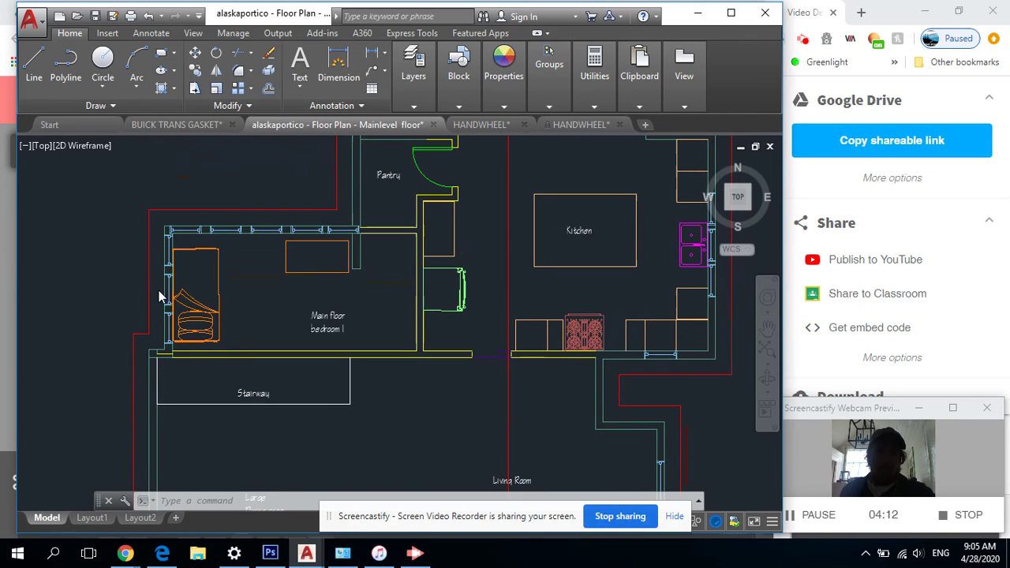
{"action": "middle_click_drag", "start_coordinate": [340, 189], "coordinate": [328, 277]}
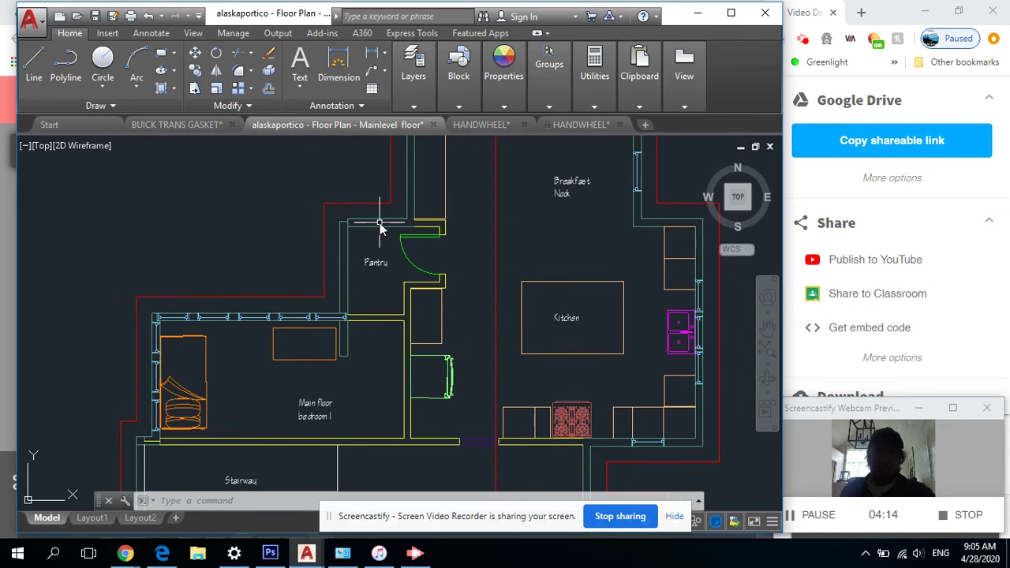
{"action": "middle_click_drag", "start_coordinate": [380, 228], "coordinate": [347, 314]}
{"action": "scroll", "coordinate": [320, 315], "scroll_direction": "down", "scroll_amount": 4}
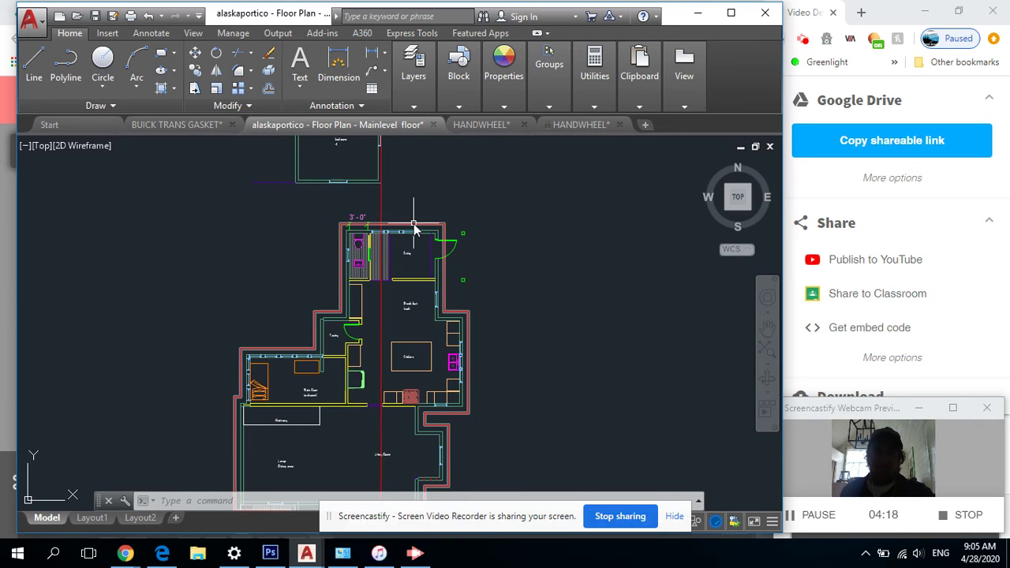
Start a polyline at the pantry wall corner, then cancel it after two points.
{"action": "scroll", "coordinate": [347, 323], "scroll_direction": "up", "scroll_amount": 6}
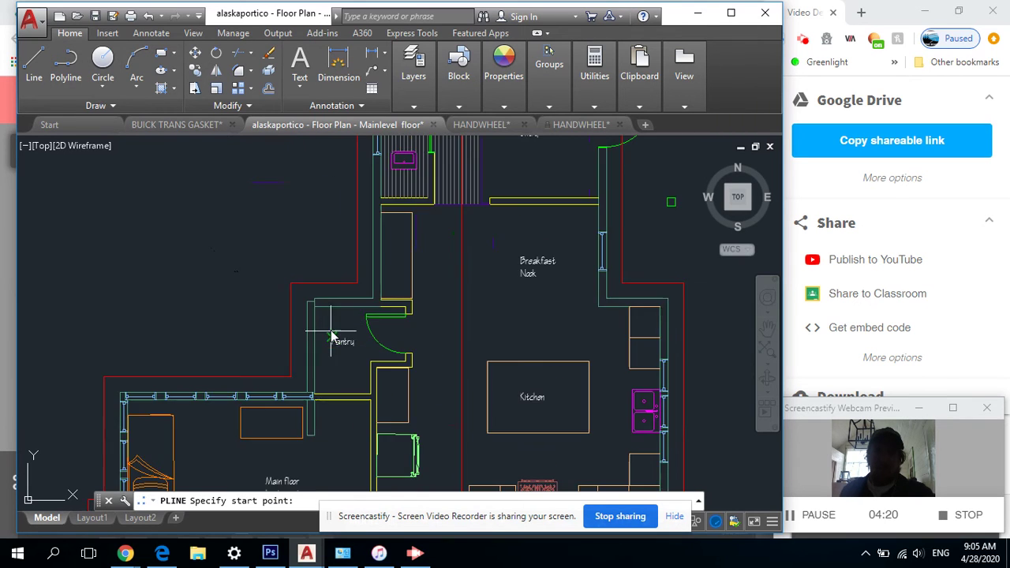
{"action": "left_click", "coordinate": [376, 301]}
{"action": "scroll", "coordinate": [363, 284], "scroll_direction": "down", "scroll_amount": 5}
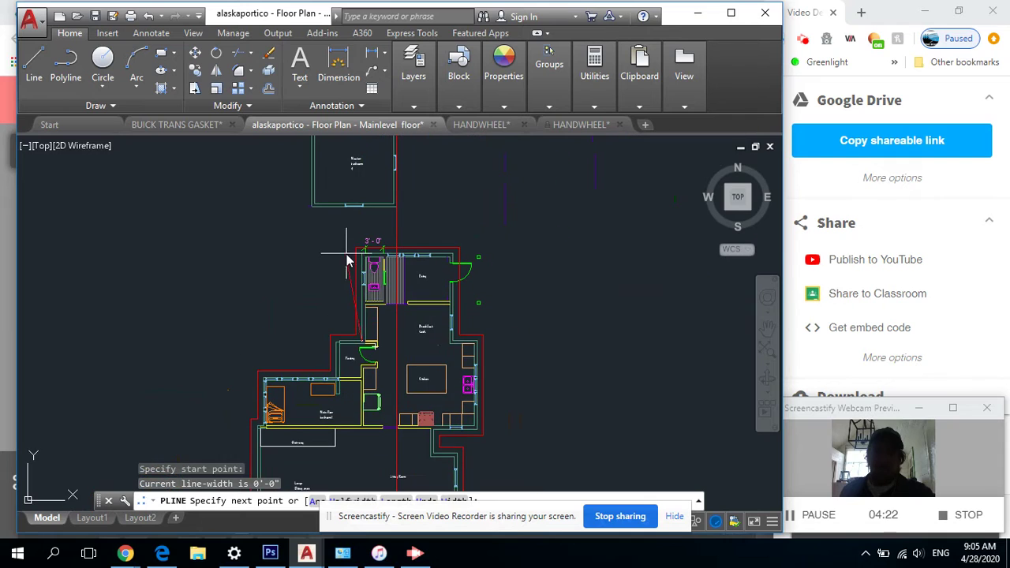
{"action": "left_click", "coordinate": [364, 253]}
{"action": "right_click", "coordinate": [386, 268]}
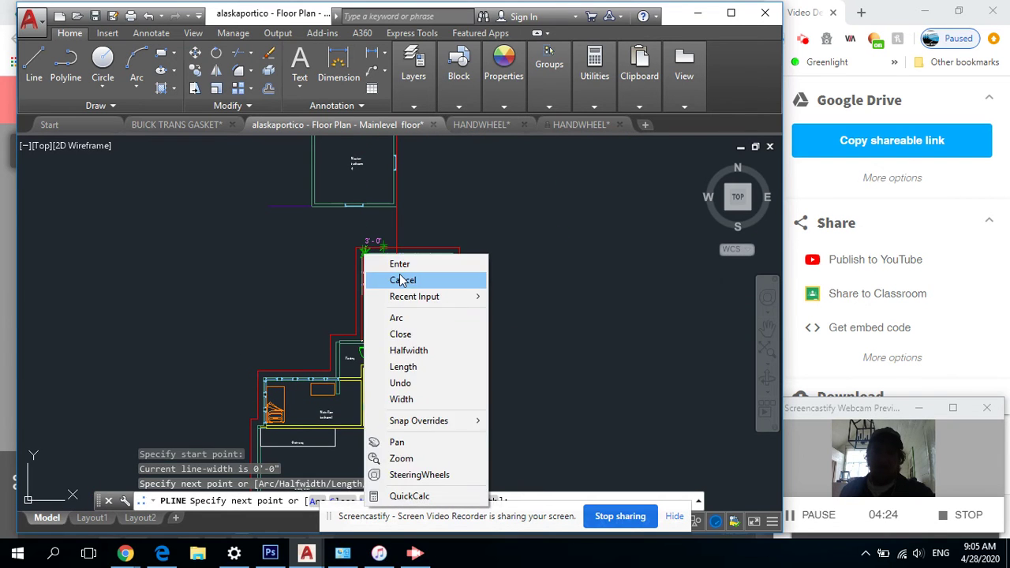
{"action": "left_click", "coordinate": [402, 277]}
Pan over to the office porch and Office School Room, clearing the wall outline selection.
{"action": "scroll", "coordinate": [386, 292], "scroll_direction": "down", "scroll_amount": 2}
{"action": "scroll", "coordinate": [378, 302], "scroll_direction": "up", "scroll_amount": 4}
{"action": "left_click", "coordinate": [378, 301]}
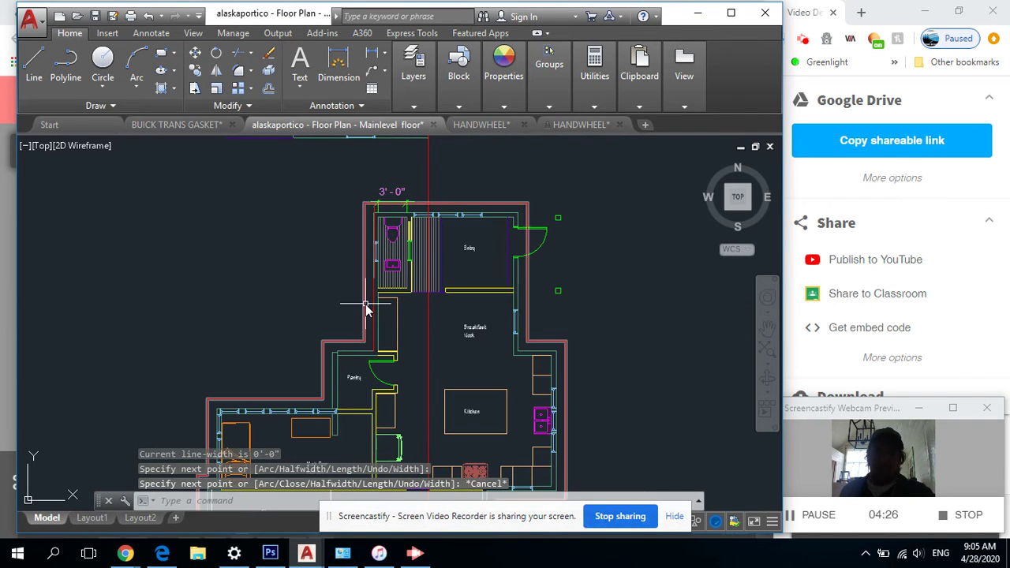
{"action": "middle_click_drag", "start_coordinate": [347, 300], "coordinate": [288, 159]}
{"action": "mouse_move", "coordinate": [256, 307]}
{"action": "middle_mouse_down"}
{"action": "mouse_move", "coordinate": [225, 225]}
{"action": "mouse_move", "coordinate": [181, 158]}
{"action": "middle_mouse_up"}
{"action": "mouse_move", "coordinate": [232, 340]}
{"action": "middle_mouse_down"}
{"action": "mouse_move", "coordinate": [232, 266]}
{"action": "mouse_move", "coordinate": [264, 332]}
{"action": "mouse_move", "coordinate": [265, 269]}
{"action": "middle_mouse_up"}
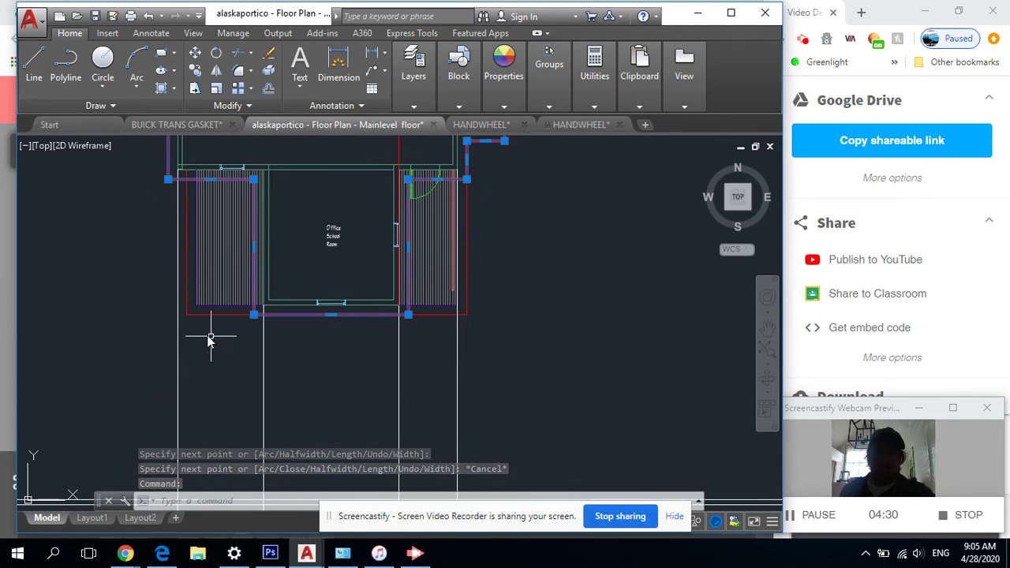
{"action": "key", "text": "Escape"}
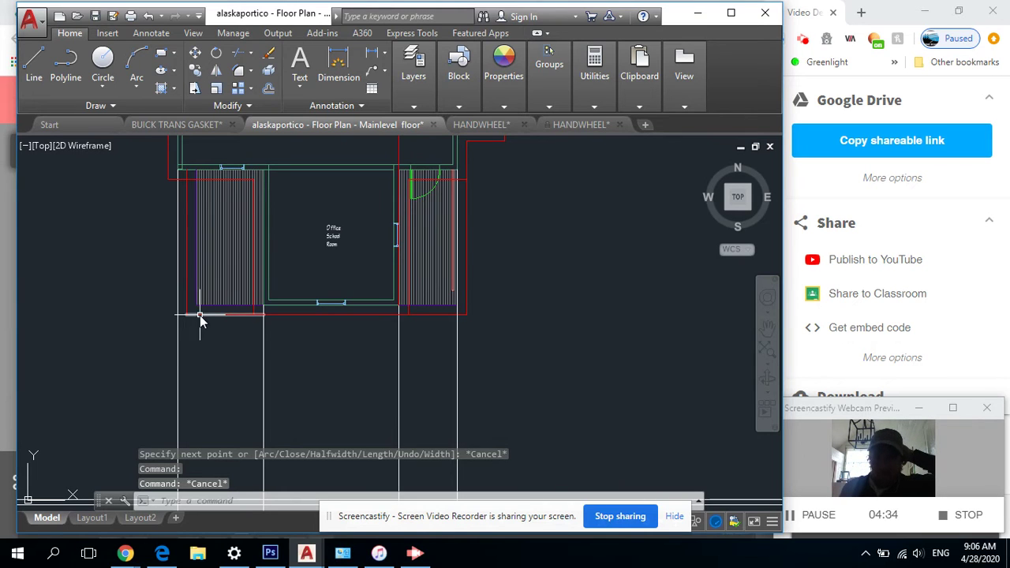
Draw a vertical projection line from the porch's left corner down to the elevation's top line.
{"action": "left_click", "coordinate": [34, 65]}
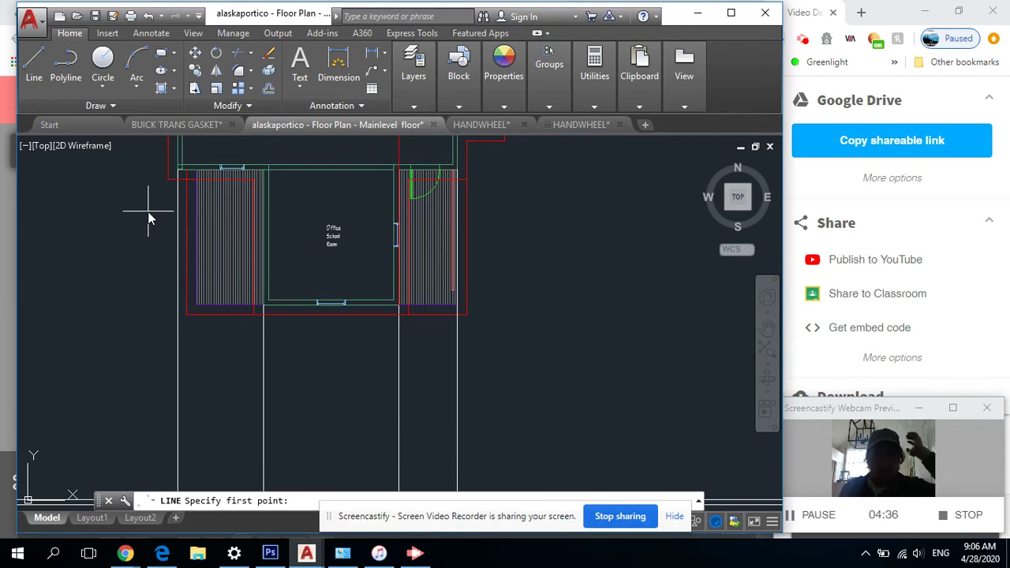
{"action": "left_click", "coordinate": [162, 191]}
{"action": "scroll", "coordinate": [166, 213], "scroll_direction": "down", "scroll_amount": 2}
{"action": "scroll", "coordinate": [159, 289], "scroll_direction": "up", "scroll_amount": 5}
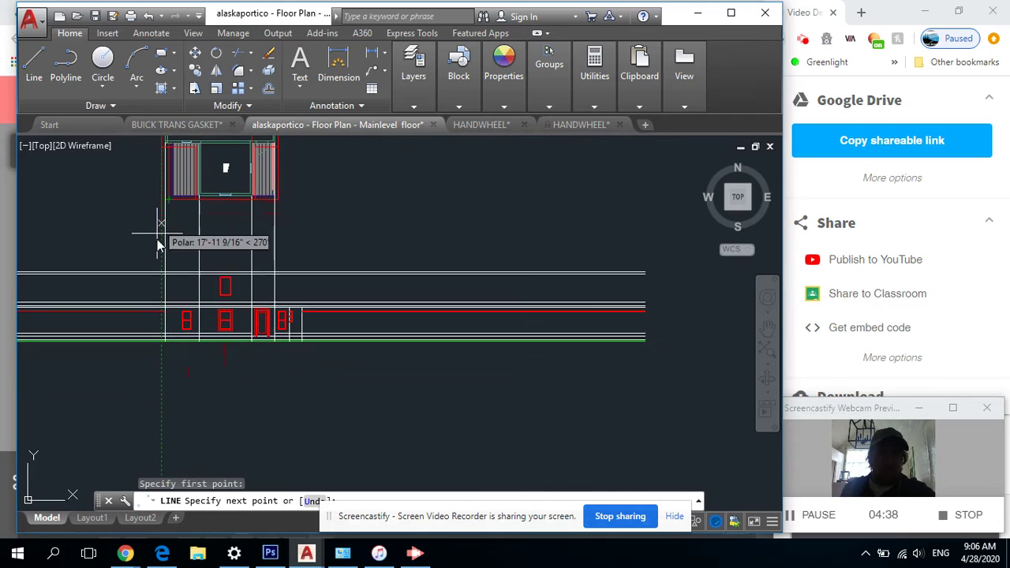
{"action": "right_click", "coordinate": [170, 318]}
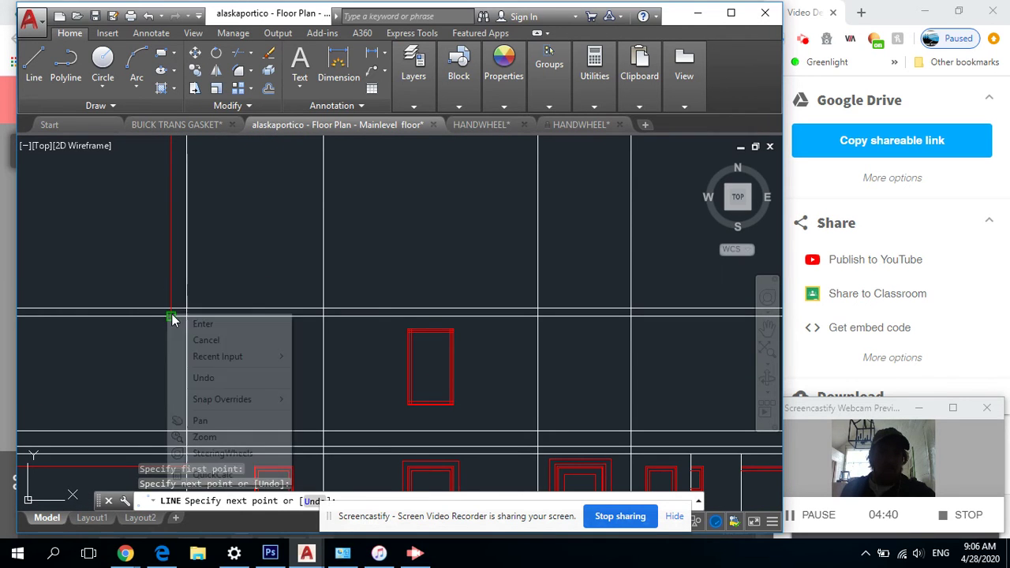
{"action": "left_click", "coordinate": [203, 323]}
{"action": "right_click", "coordinate": [207, 249]}
{"action": "left_click", "coordinate": [241, 260]}
{"action": "scroll", "coordinate": [232, 227], "scroll_direction": "down", "scroll_amount": 5}
{"action": "scroll", "coordinate": [221, 236], "scroll_direction": "up", "scroll_amount": 4}
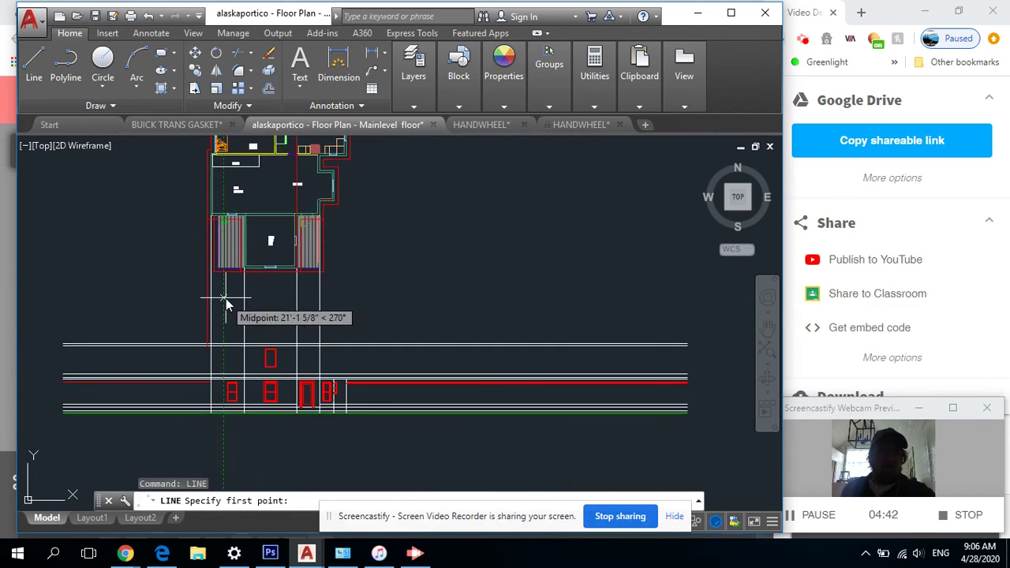
{"action": "key", "text": "Escape"}
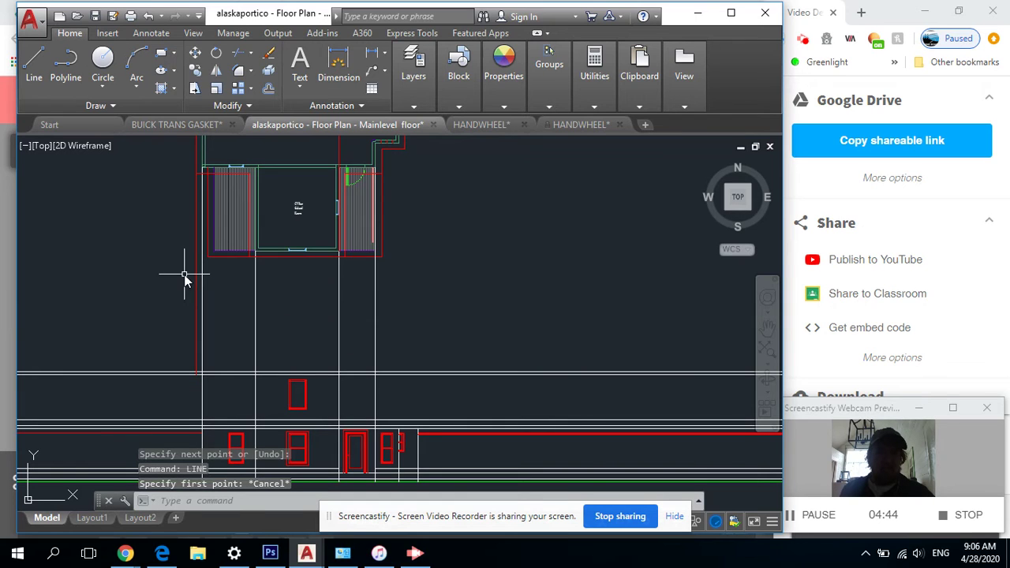
Move the new projection line onto the Elevation layer.
{"action": "left_click", "coordinate": [196, 281]}
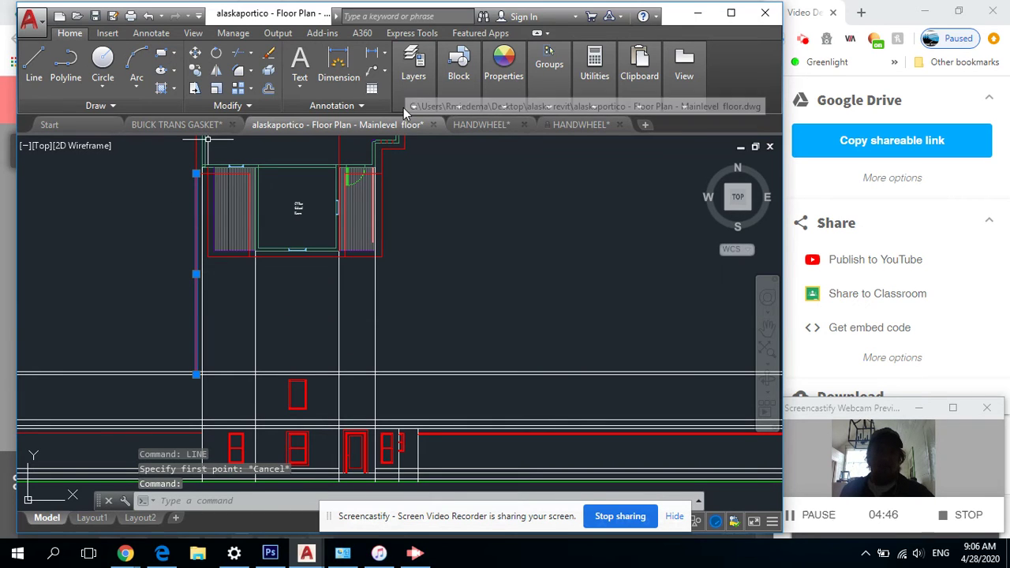
{"action": "left_click", "coordinate": [412, 108]}
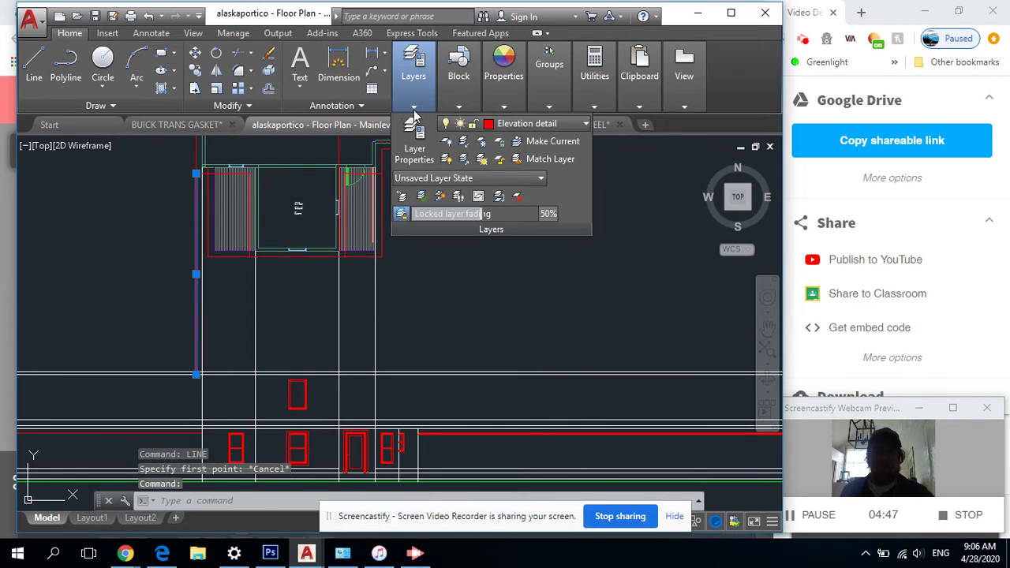
{"action": "left_click", "coordinate": [521, 124]}
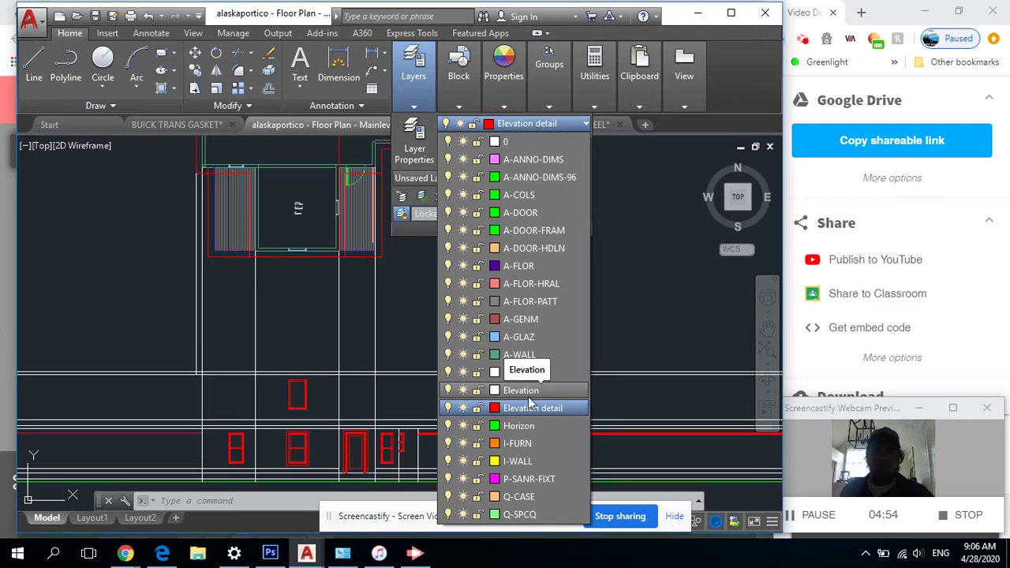
{"action": "left_click", "coordinate": [533, 406]}
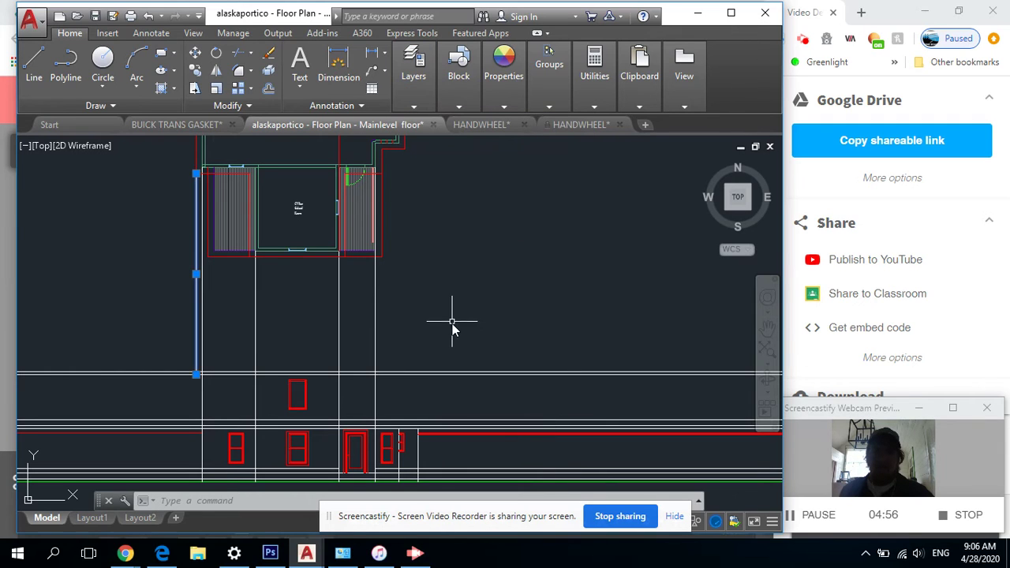
{"action": "key", "text": "Escape"}
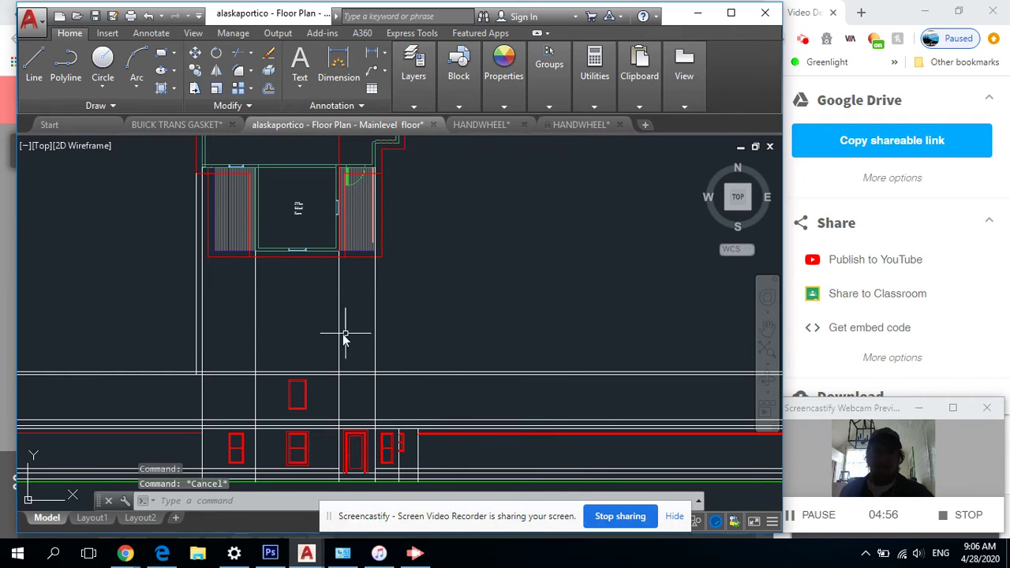
Draw a line from the porch corner endpoint down to the elevation's top line.
{"action": "left_click", "coordinate": [31, 63]}
{"action": "scroll", "coordinate": [238, 266], "scroll_direction": "up", "scroll_amount": 4}
{"action": "left_click", "coordinate": [266, 254]}
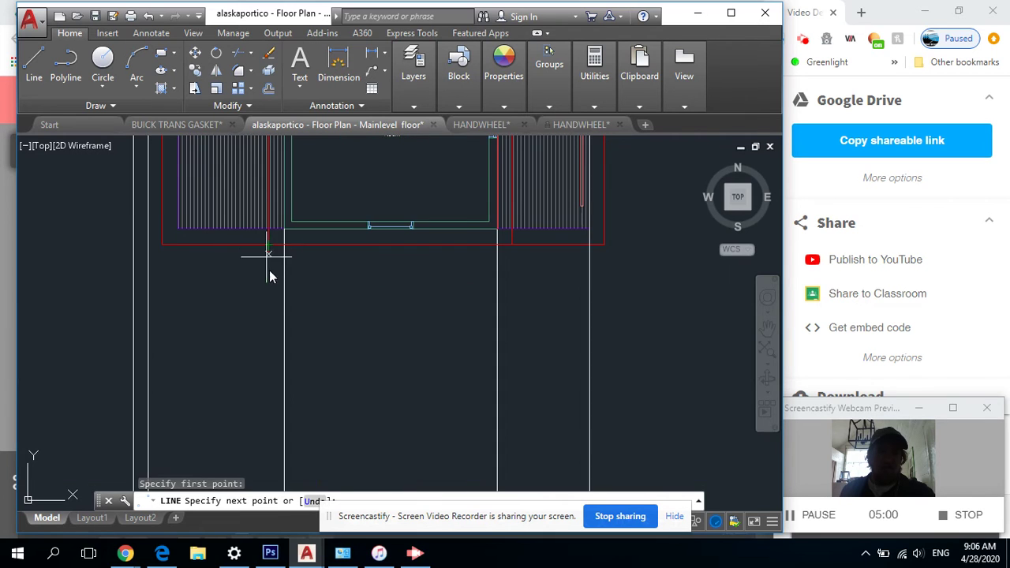
{"action": "scroll", "coordinate": [270, 276], "scroll_direction": "down", "scroll_amount": 4}
{"action": "scroll", "coordinate": [273, 331], "scroll_direction": "up", "scroll_amount": 2}
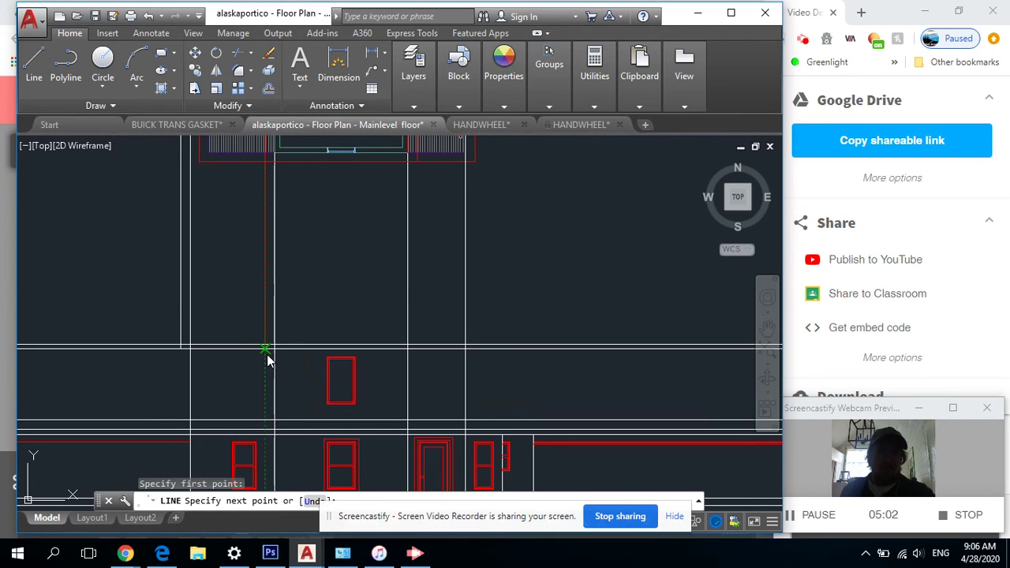
{"action": "left_click", "coordinate": [265, 328]}
{"action": "key", "text": "Escape"}
Put the new red vertical line on the Elevation layer.
{"action": "left_click", "coordinate": [263, 318]}
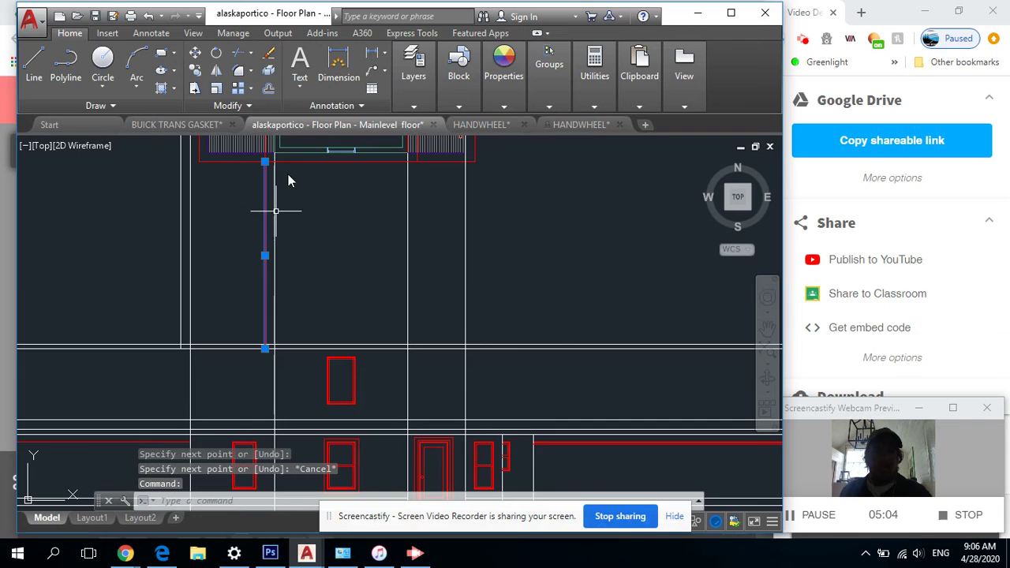
{"action": "left_click", "coordinate": [413, 103]}
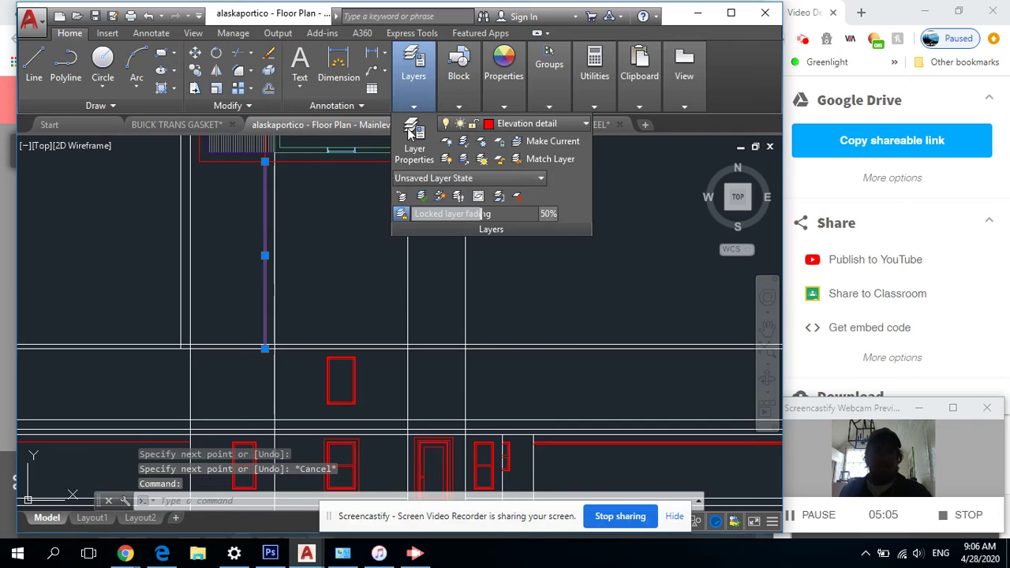
{"action": "left_click", "coordinate": [513, 124]}
{"action": "left_click", "coordinate": [532, 408]}
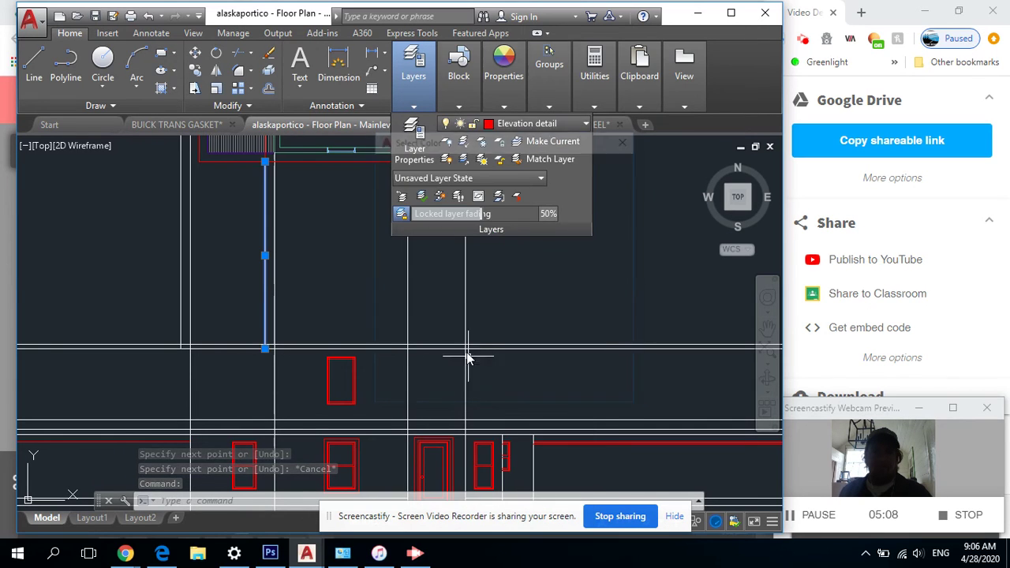
{"action": "left_click", "coordinate": [512, 125]}
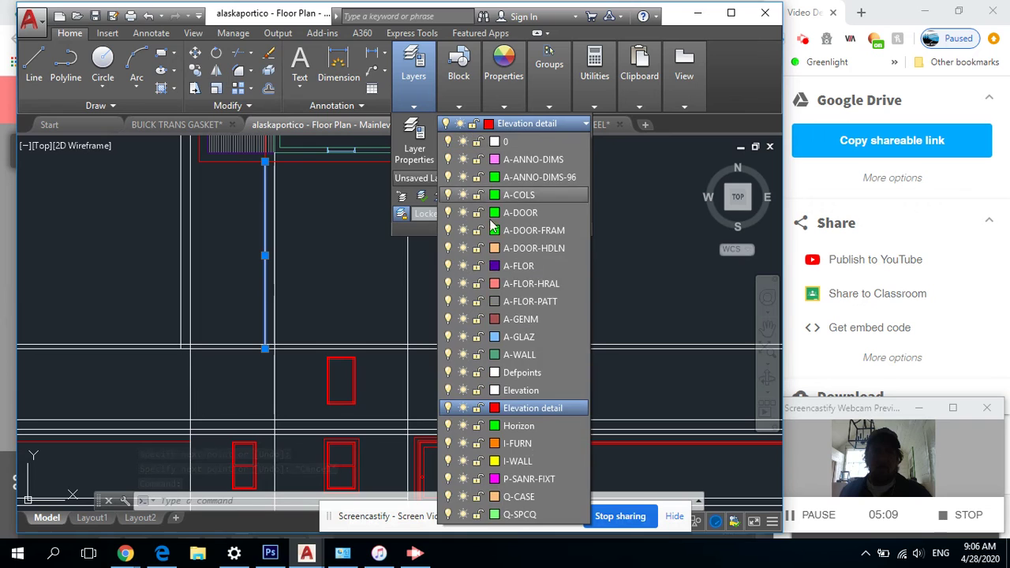
{"action": "left_click", "coordinate": [505, 390]}
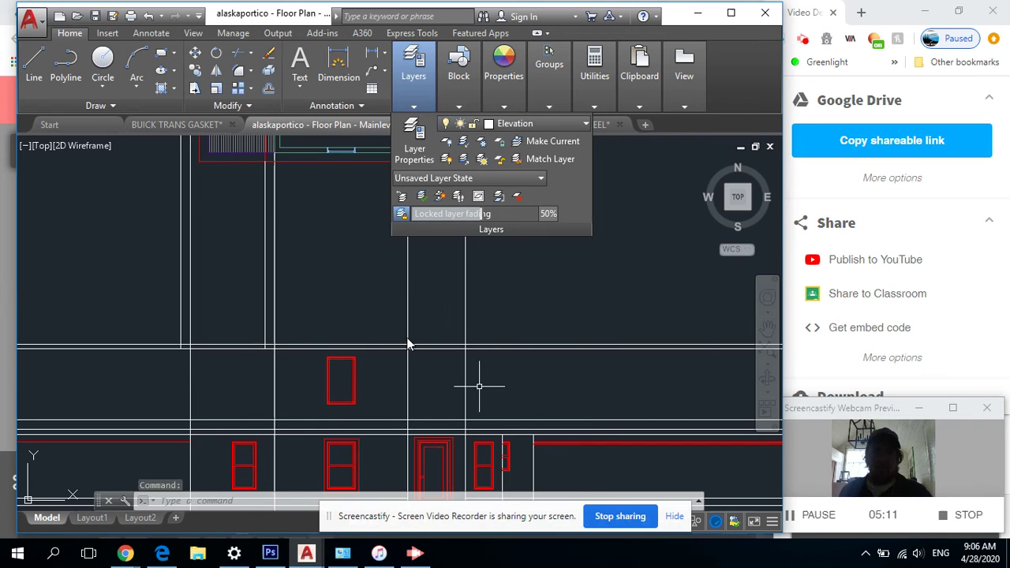
Start another line and zoom in on the room's lower right corner.
{"action": "left_click", "coordinate": [44, 60]}
{"action": "scroll", "coordinate": [262, 347], "scroll_direction": "up", "scroll_amount": 4}
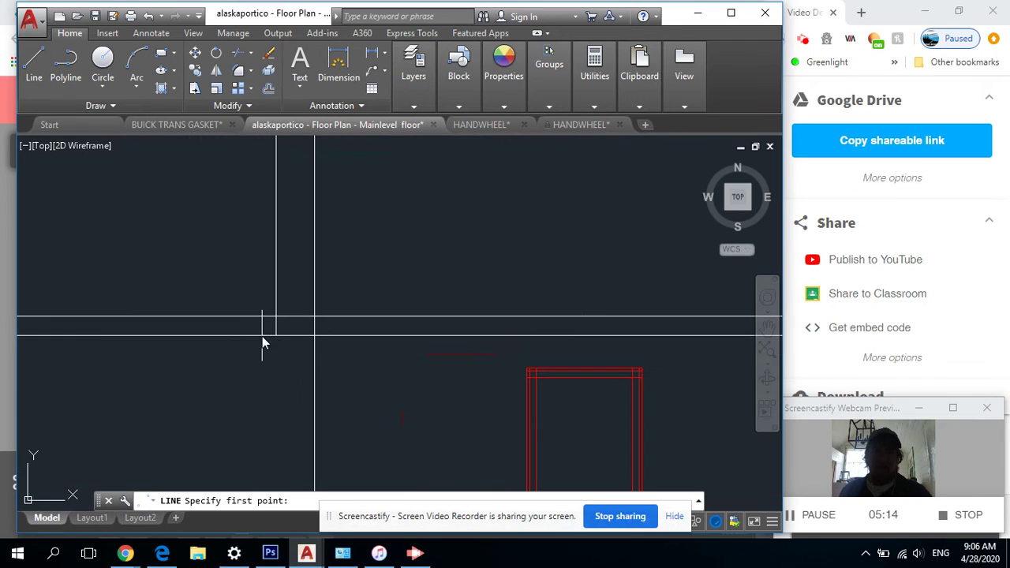
{"action": "scroll", "coordinate": [273, 323], "scroll_direction": "down", "scroll_amount": 3}
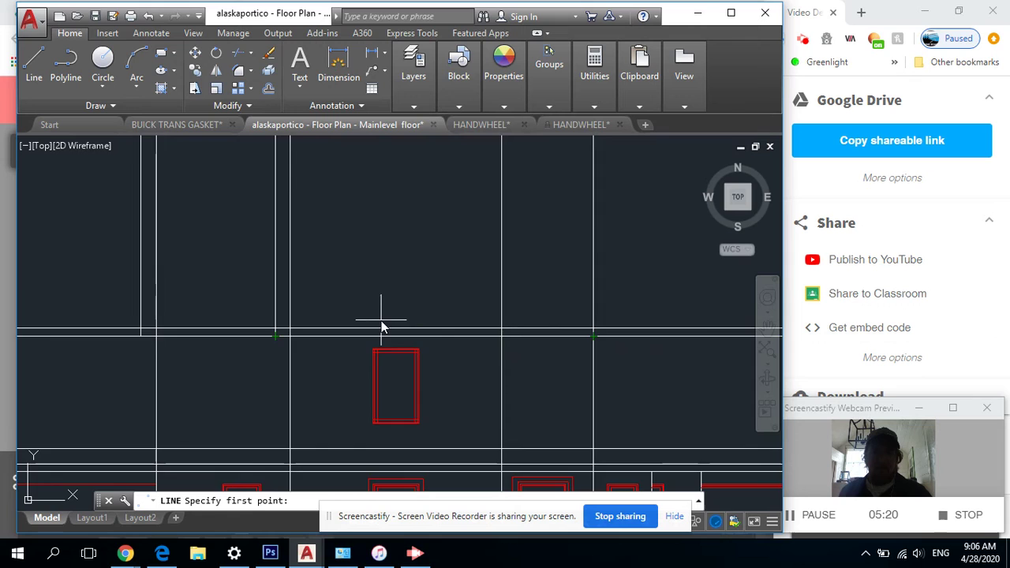
{"action": "scroll", "coordinate": [387, 300], "scroll_direction": "down", "scroll_amount": 3}
{"action": "scroll", "coordinate": [376, 323], "scroll_direction": "up", "scroll_amount": 2}
{"action": "scroll", "coordinate": [444, 300], "scroll_direction": "up", "scroll_amount": 3}
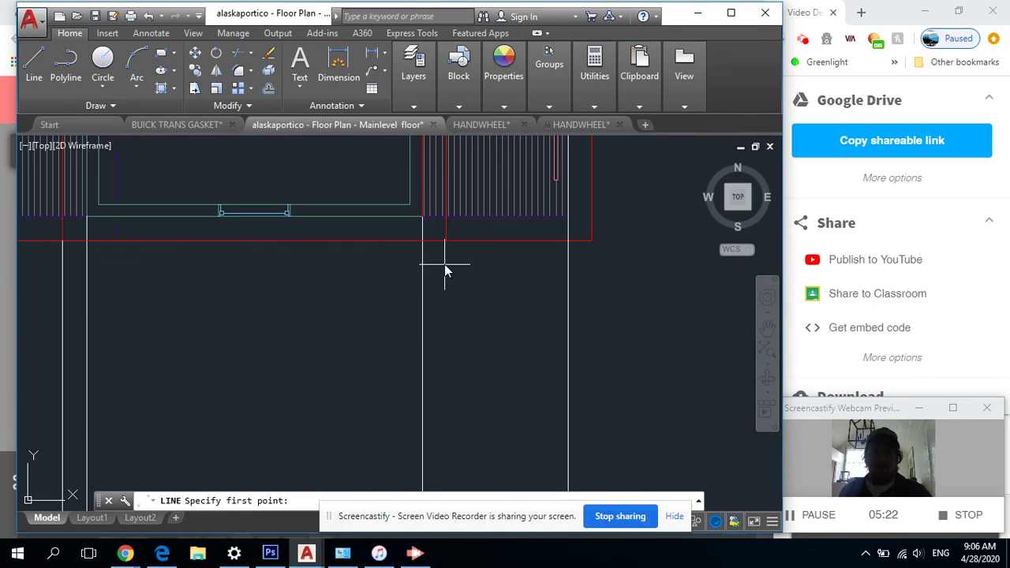
Project a line from the room's lower right corner to the elevation line and set it to Elevation layer.
{"action": "left_click", "coordinate": [446, 241]}
{"action": "scroll", "coordinate": [450, 284], "scroll_direction": "down", "scroll_amount": 3}
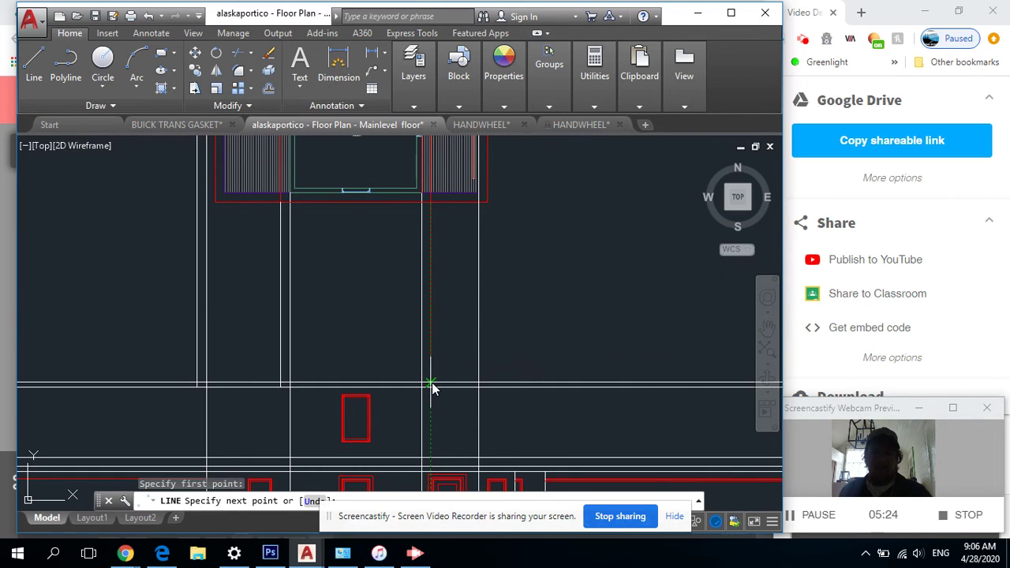
{"action": "left_click", "coordinate": [431, 387]}
{"action": "right_click", "coordinate": [435, 390]}
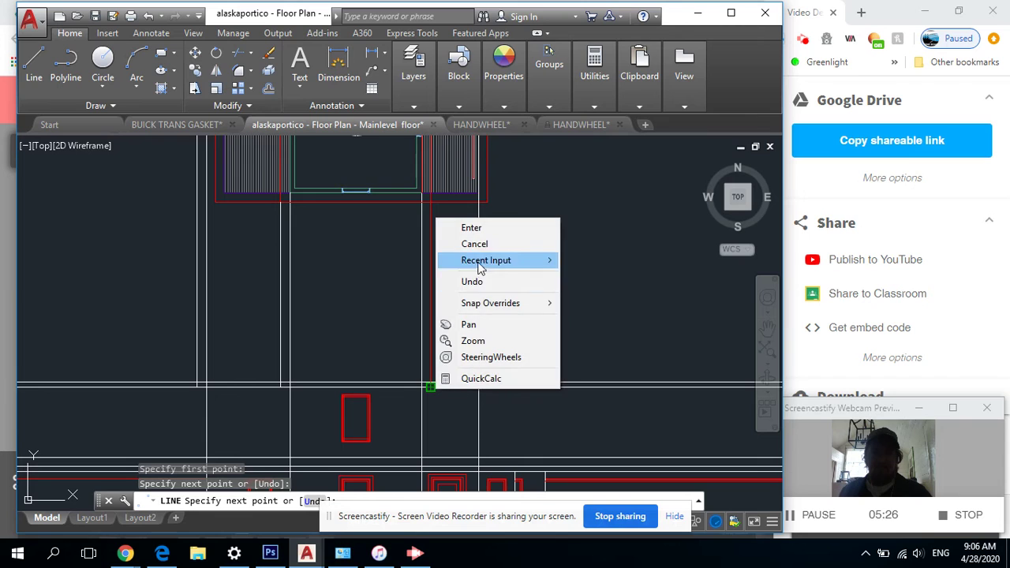
{"action": "left_click", "coordinate": [471, 228]}
{"action": "left_click", "coordinate": [430, 255]}
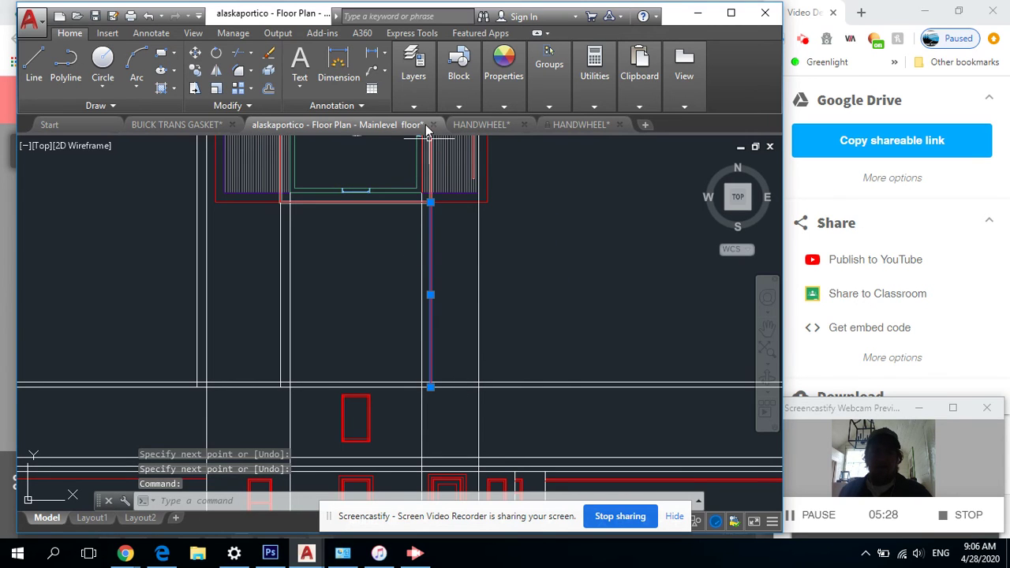
{"action": "left_click", "coordinate": [426, 101]}
{"action": "left_click", "coordinate": [521, 124]}
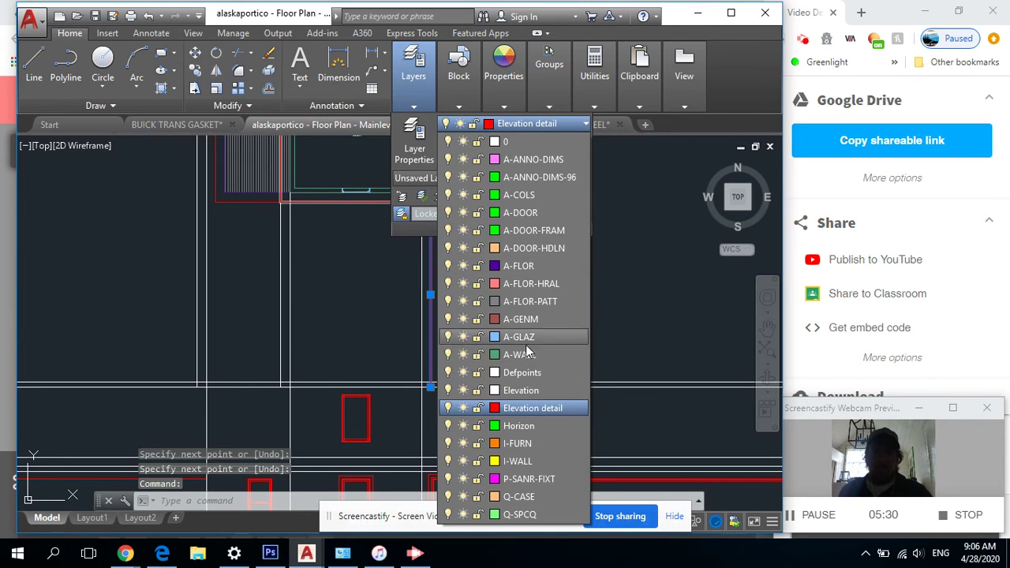
{"action": "left_click", "coordinate": [532, 390]}
{"action": "key", "text": "Escape"}
{"action": "key", "text": "Escape"}
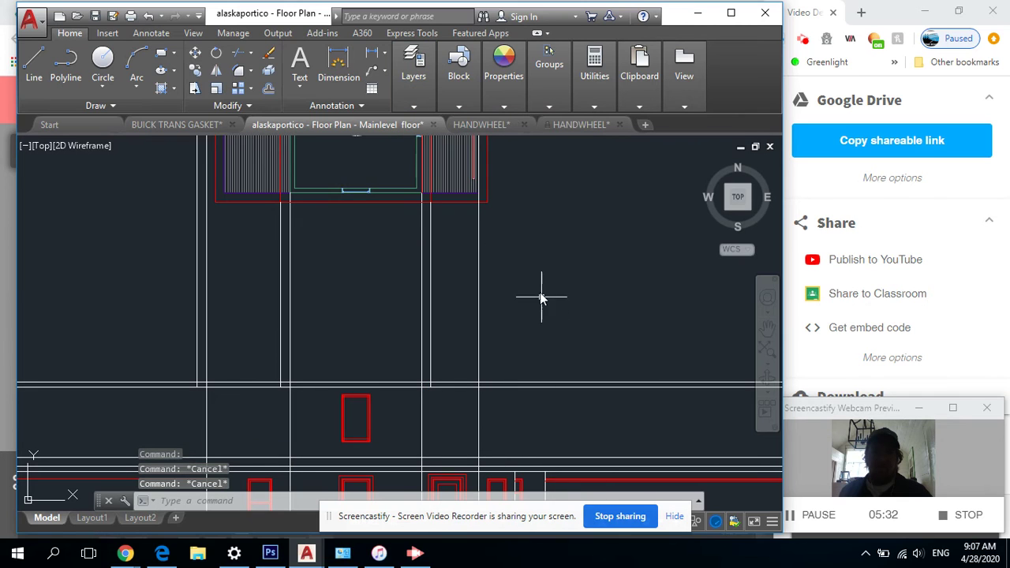
Make Elevation detail the current layer, dismissing an unintended block definition.
{"action": "left_click", "coordinate": [417, 103]}
{"action": "left_click", "coordinate": [459, 83]}
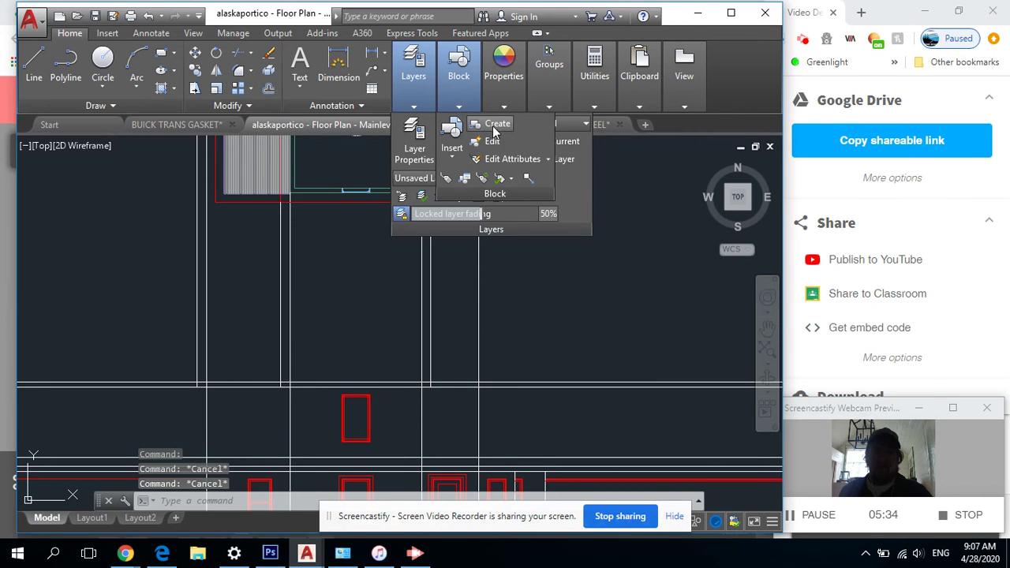
{"action": "left_click", "coordinate": [470, 124]}
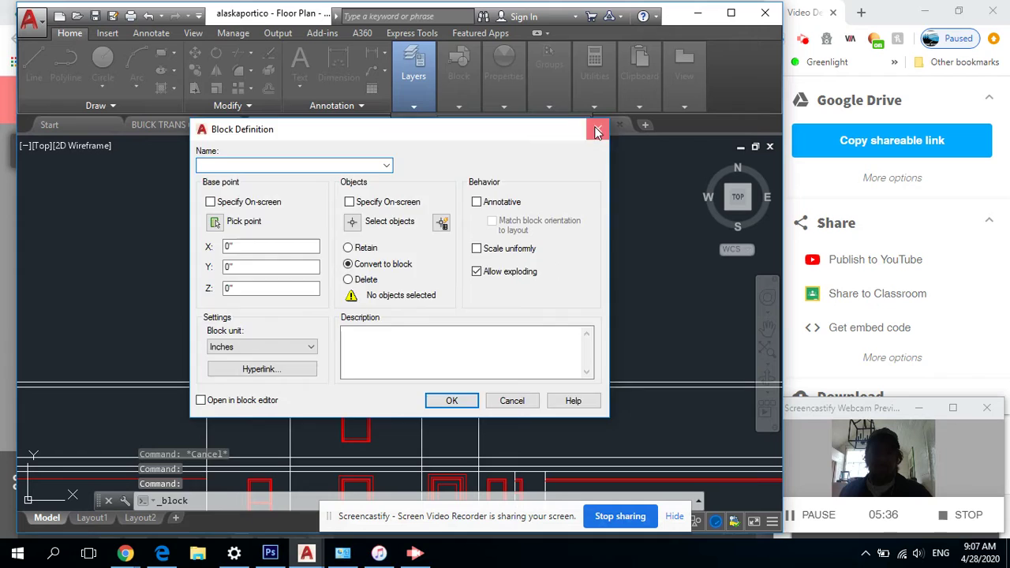
{"action": "key", "text": "Escape"}
{"action": "mouse_move", "coordinate": [443, 111]}
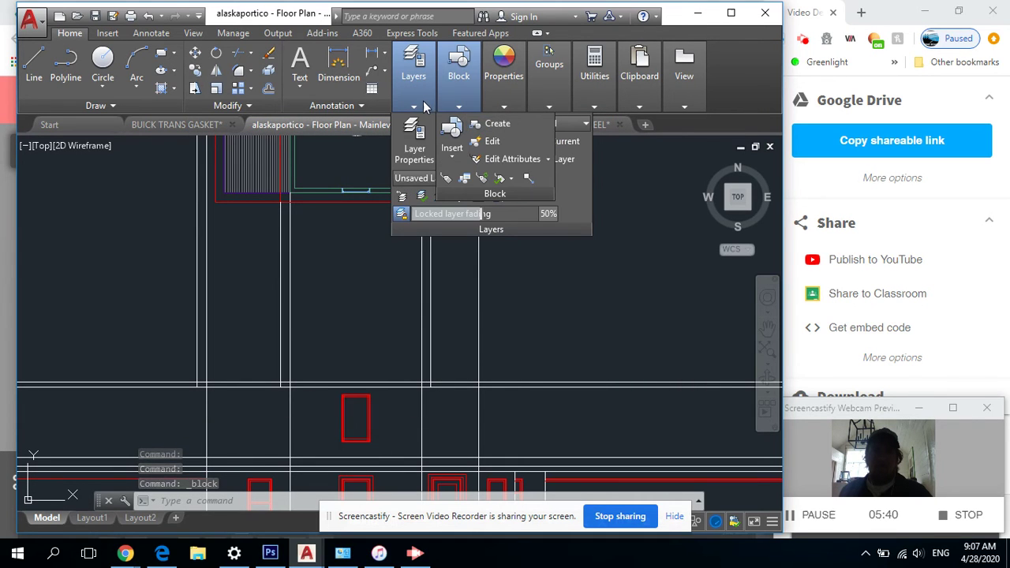
{"action": "left_click", "coordinate": [471, 124]}
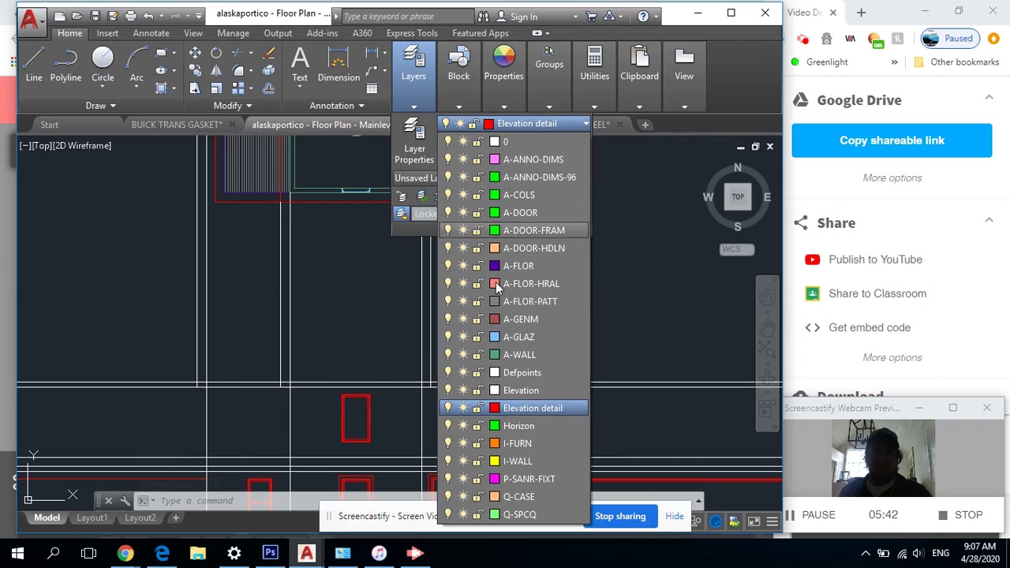
{"action": "left_click", "coordinate": [532, 405]}
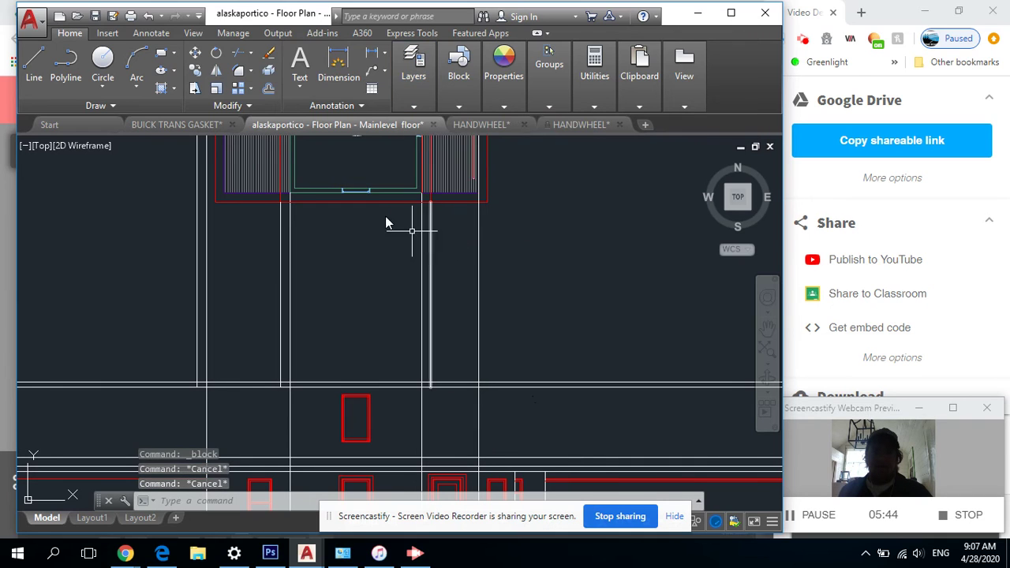
Project a line from the red outline's corner above the porch down to the elevation line.
{"action": "left_click", "coordinate": [34, 65]}
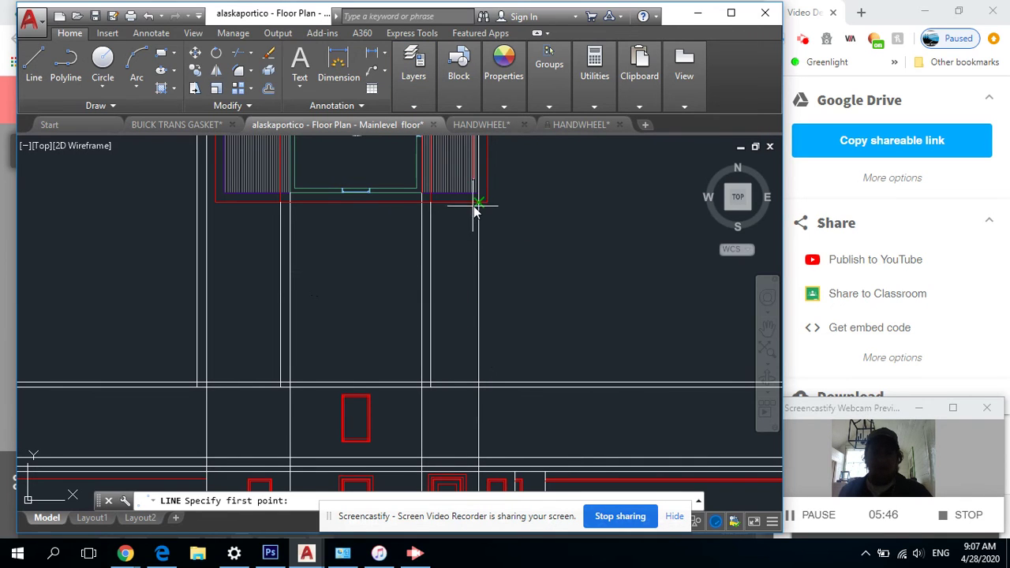
{"action": "mouse_move", "coordinate": [486, 334]}
{"action": "middle_mouse_down"}
{"action": "mouse_move", "coordinate": [440, 315]}
{"action": "mouse_move", "coordinate": [488, 362]}
{"action": "middle_mouse_up"}
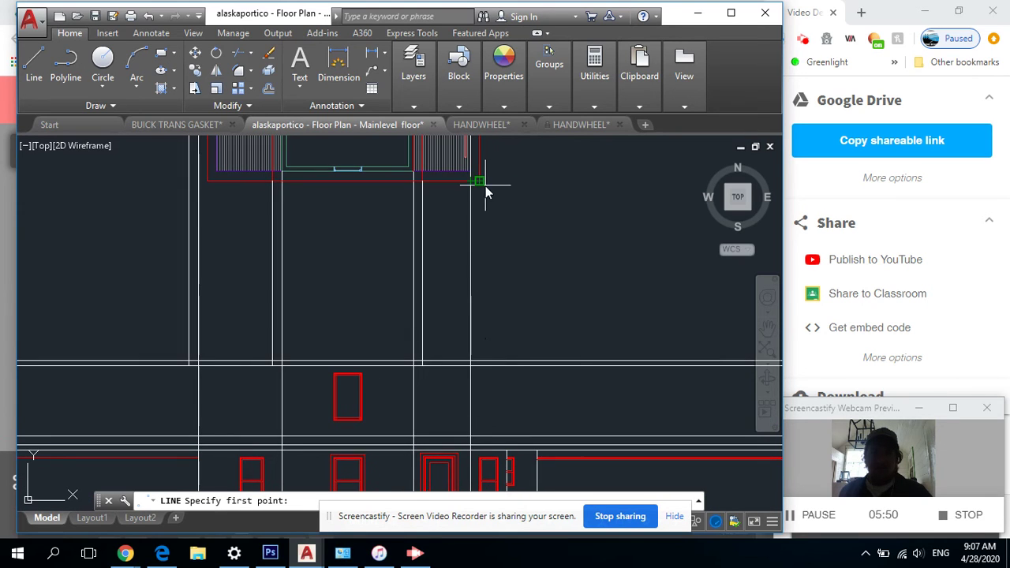
{"action": "left_click", "coordinate": [480, 180]}
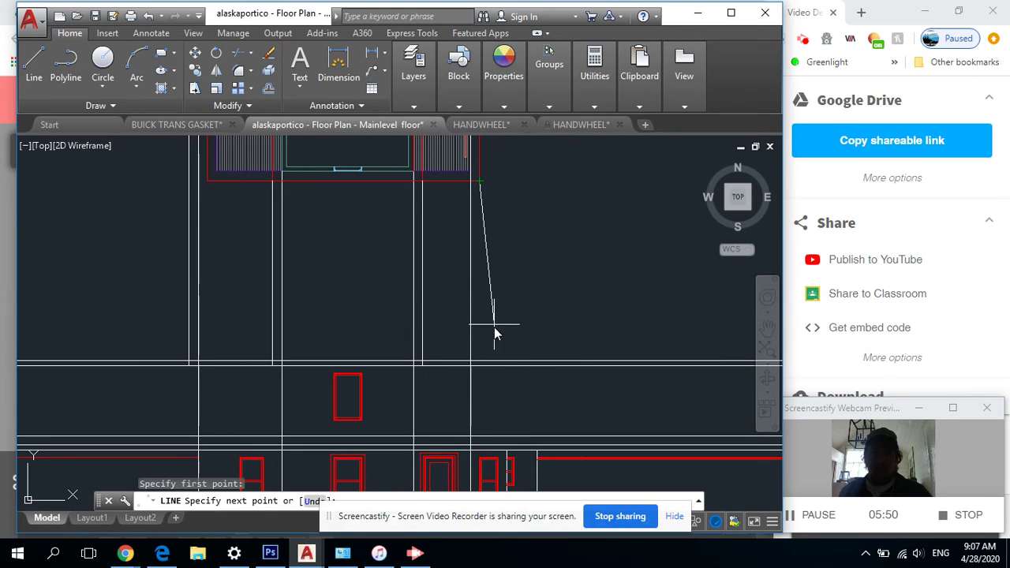
{"action": "left_click", "coordinate": [479, 368]}
{"action": "right_click", "coordinate": [479, 368]}
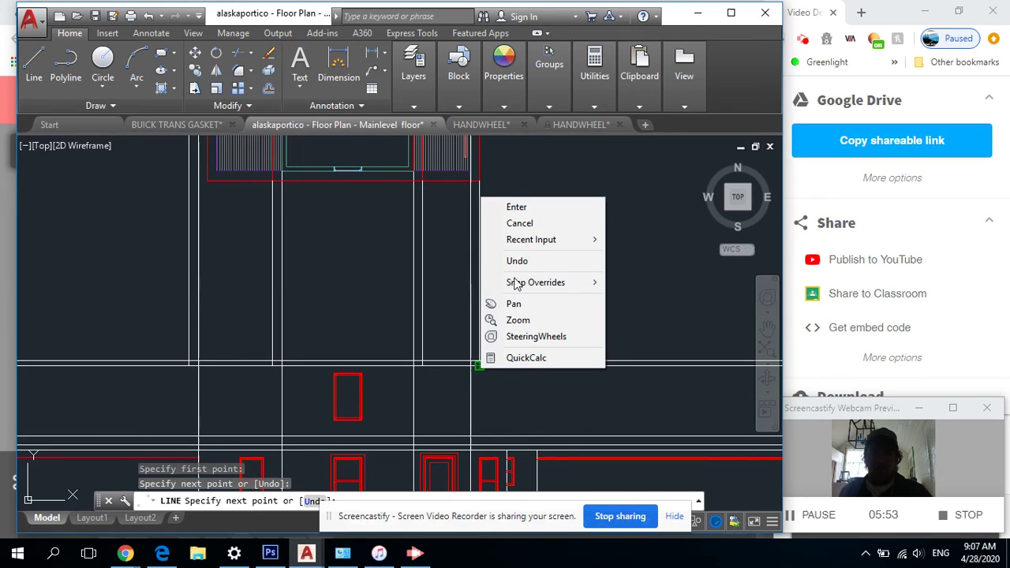
{"action": "left_click", "coordinate": [515, 206]}
{"action": "scroll", "coordinate": [520, 284], "scroll_direction": "down", "scroll_amount": 2}
{"action": "mouse_move", "coordinate": [498, 316]}
{"action": "middle_mouse_down"}
{"action": "mouse_move", "coordinate": [516, 379]}
{"action": "mouse_move", "coordinate": [530, 306]}
{"action": "mouse_move", "coordinate": [510, 230]}
{"action": "middle_mouse_up"}
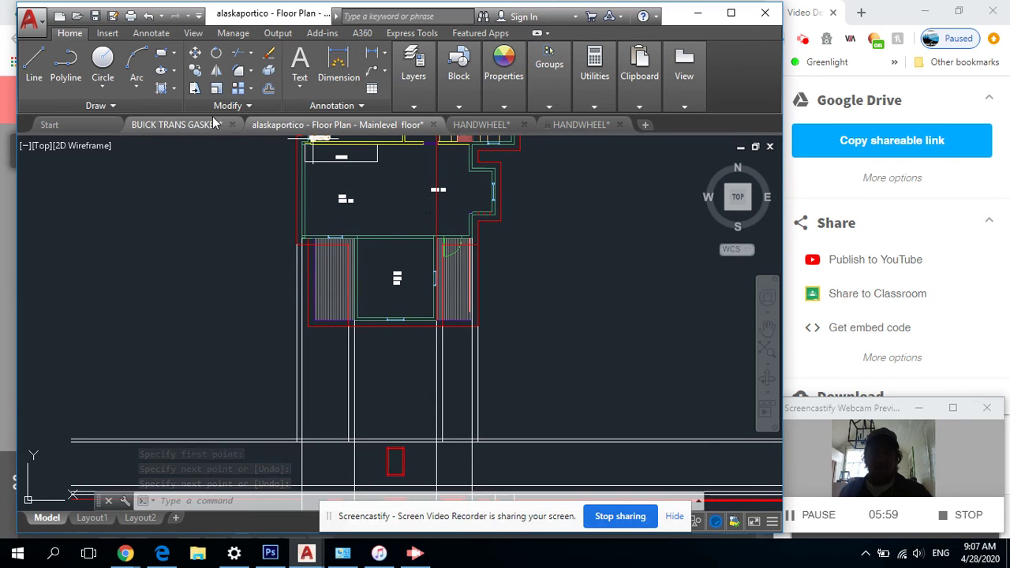
Project another line from the plan's wall corner down to the lower horizontal line.
{"action": "left_click", "coordinate": [34, 63]}
{"action": "left_click", "coordinate": [497, 225]}
{"action": "scroll", "coordinate": [504, 289], "scroll_direction": "up", "scroll_amount": 5}
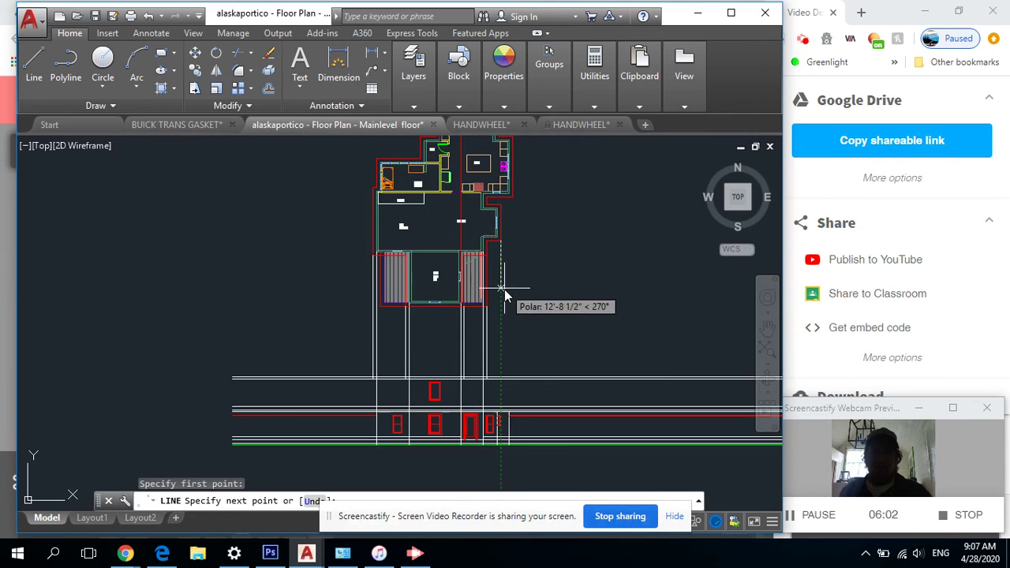
{"action": "scroll", "coordinate": [473, 251], "scroll_direction": "up", "scroll_amount": 4}
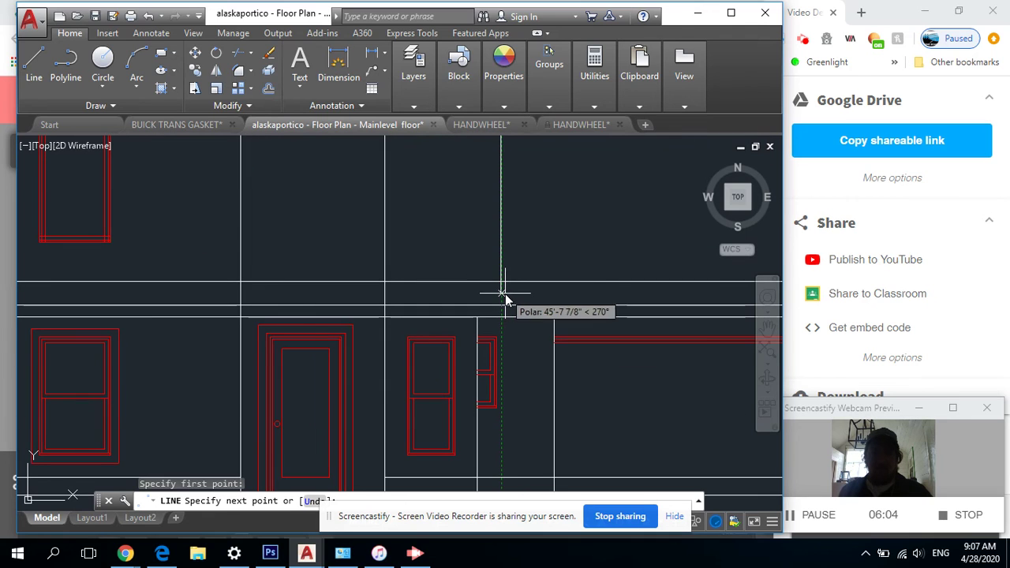
{"action": "left_click", "coordinate": [503, 318]}
{"action": "right_click", "coordinate": [504, 318]}
{"action": "left_click", "coordinate": [537, 330]}
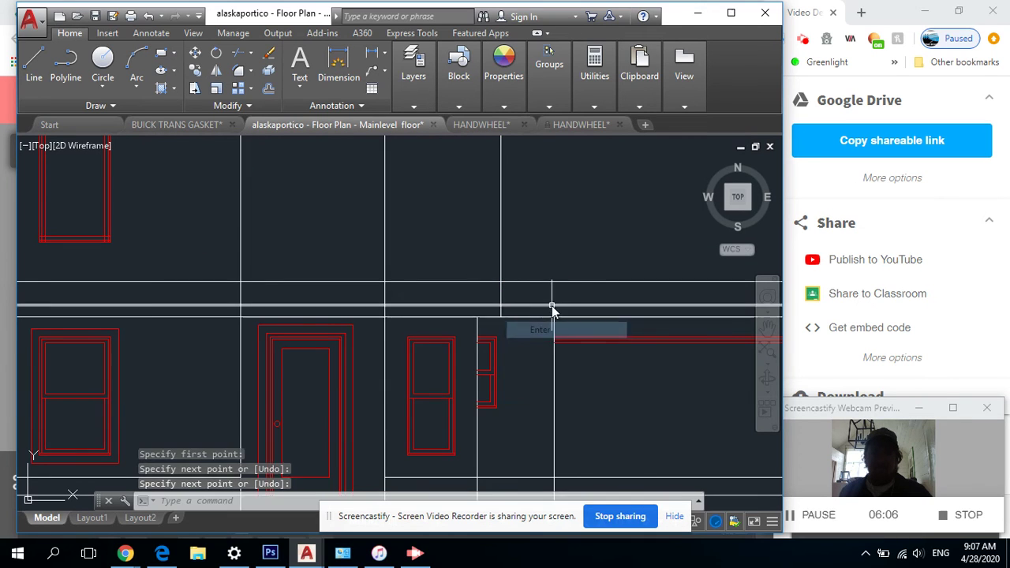
{"action": "scroll", "coordinate": [544, 260], "scroll_direction": "down", "scroll_amount": 3}
{"action": "scroll", "coordinate": [541, 318], "scroll_direction": "up", "scroll_amount": 2}
{"action": "right_click", "coordinate": [541, 317]}
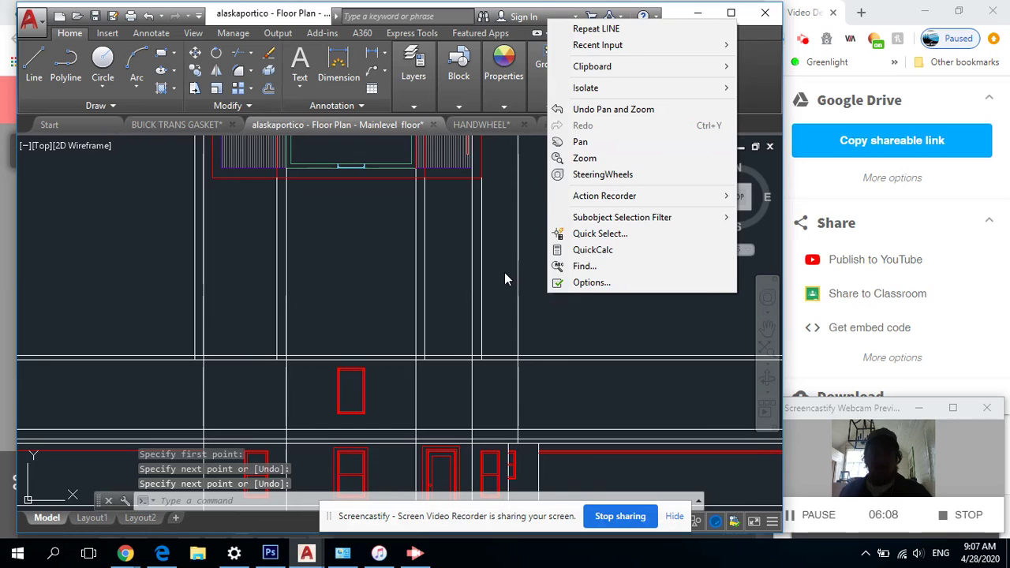
Trim the overhanging projection-line stubs at the porch corner so the horizontal line ends cleanly.
{"action": "left_click", "coordinate": [455, 286]}
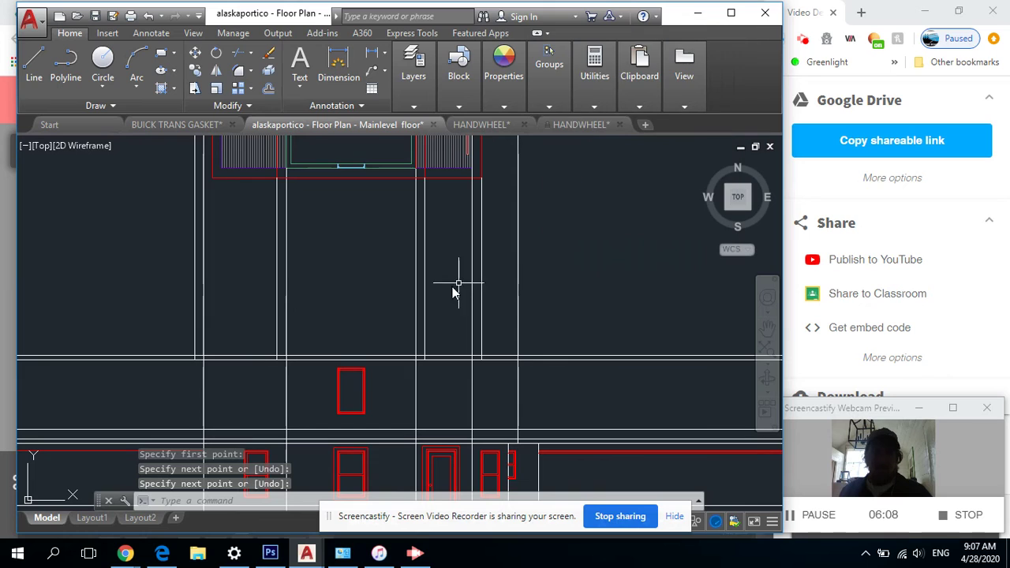
{"action": "left_click", "coordinate": [237, 57]}
{"action": "key", "text": "Return"}
{"action": "left_click", "coordinate": [613, 379]}
{"action": "left_click", "coordinate": [516, 361]}
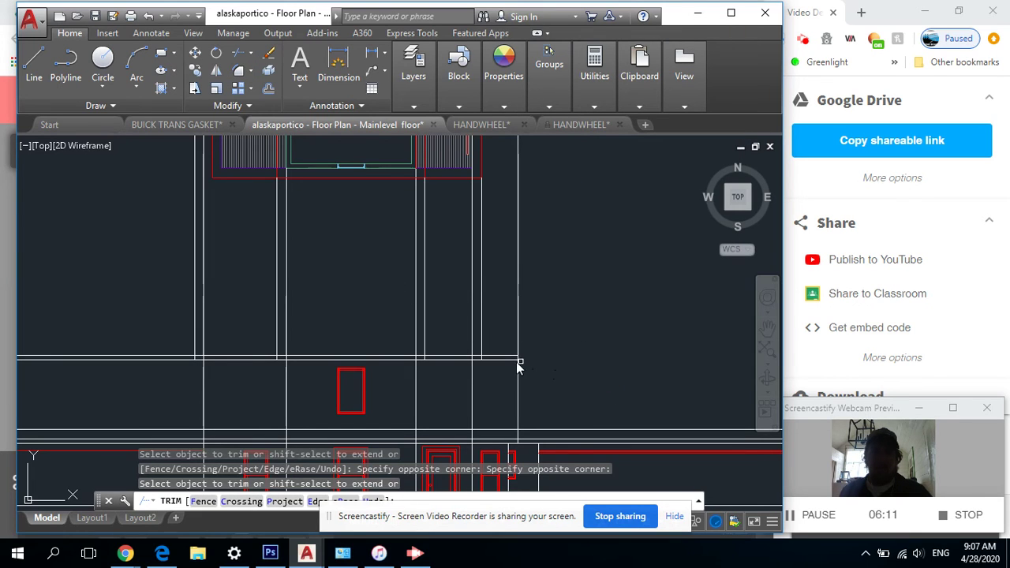
{"action": "left_click", "coordinate": [503, 359]}
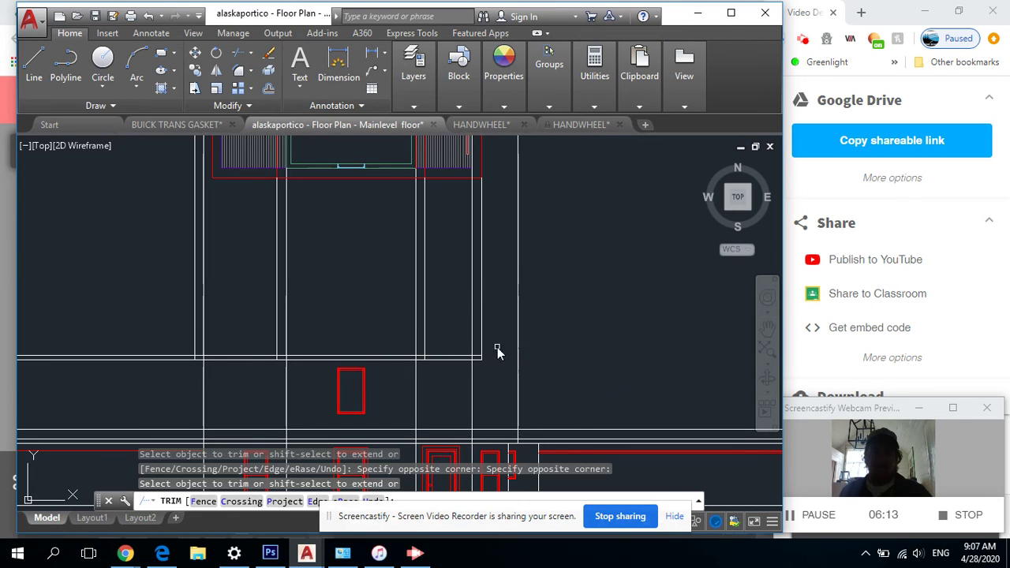
{"action": "left_click", "coordinate": [158, 361]}
{"action": "scroll", "coordinate": [400, 327], "scroll_direction": "down", "scroll_amount": 3}
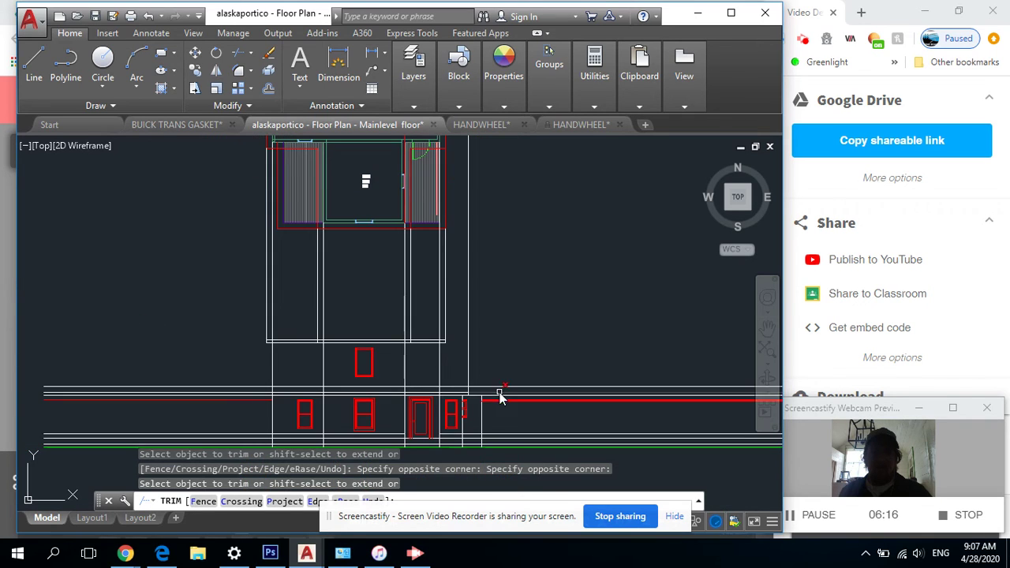
{"action": "scroll", "coordinate": [470, 392], "scroll_direction": "up", "scroll_amount": 5}
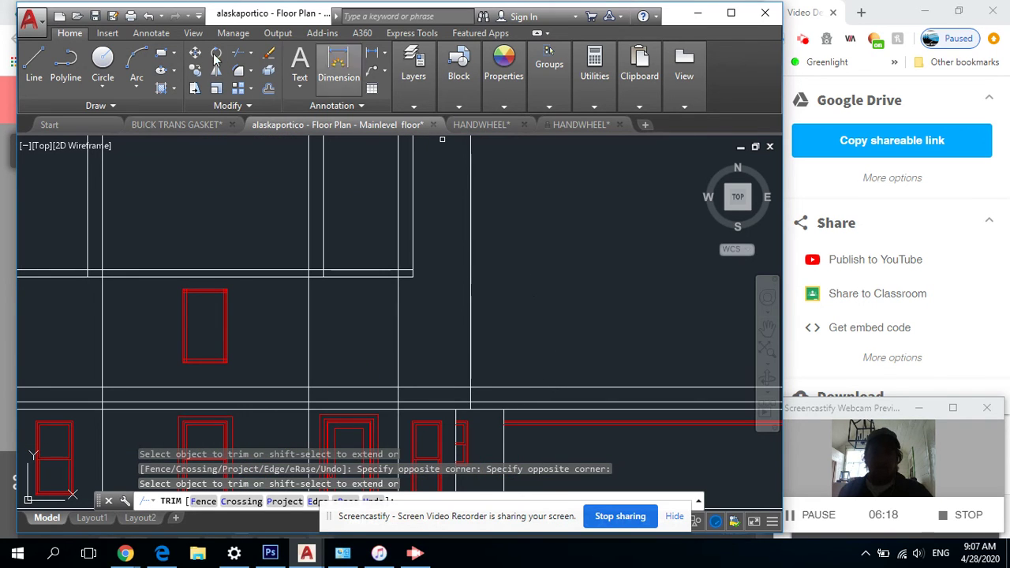
{"action": "left_click", "coordinate": [34, 63]}
Draw a vertical projection line from a floor plan corner down to the elevation's upper edge.
{"action": "scroll", "coordinate": [232, 181], "scroll_direction": "down", "scroll_amount": 3}
{"action": "middle_click_drag", "start_coordinate": [284, 223], "coordinate": [353, 232]}
{"action": "scroll", "coordinate": [352, 231], "scroll_direction": "down", "scroll_amount": 3}
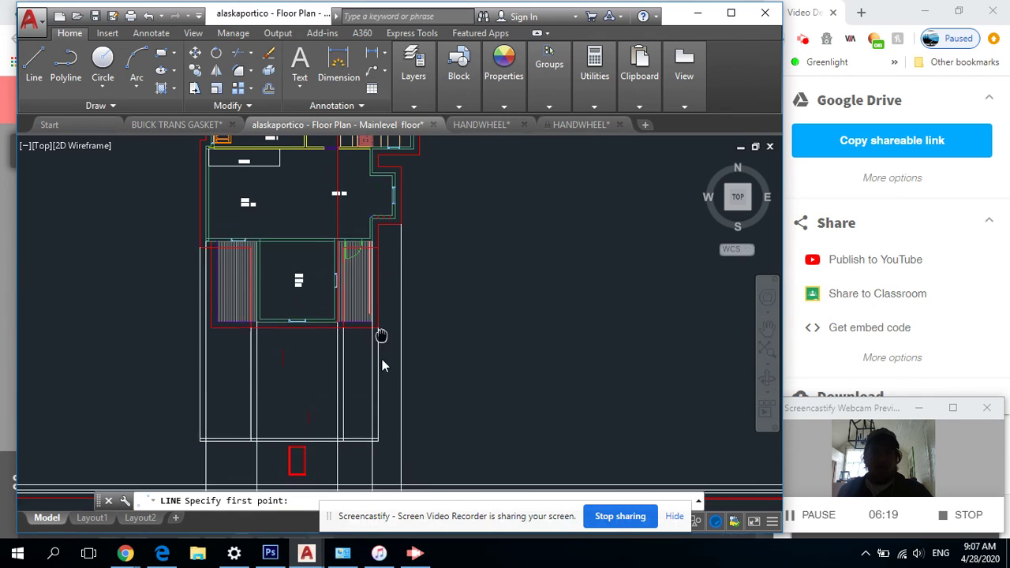
{"action": "scroll", "coordinate": [384, 360], "scroll_direction": "up", "scroll_amount": 1}
{"action": "left_click", "coordinate": [423, 191]}
{"action": "scroll", "coordinate": [428, 255], "scroll_direction": "down", "scroll_amount": 2}
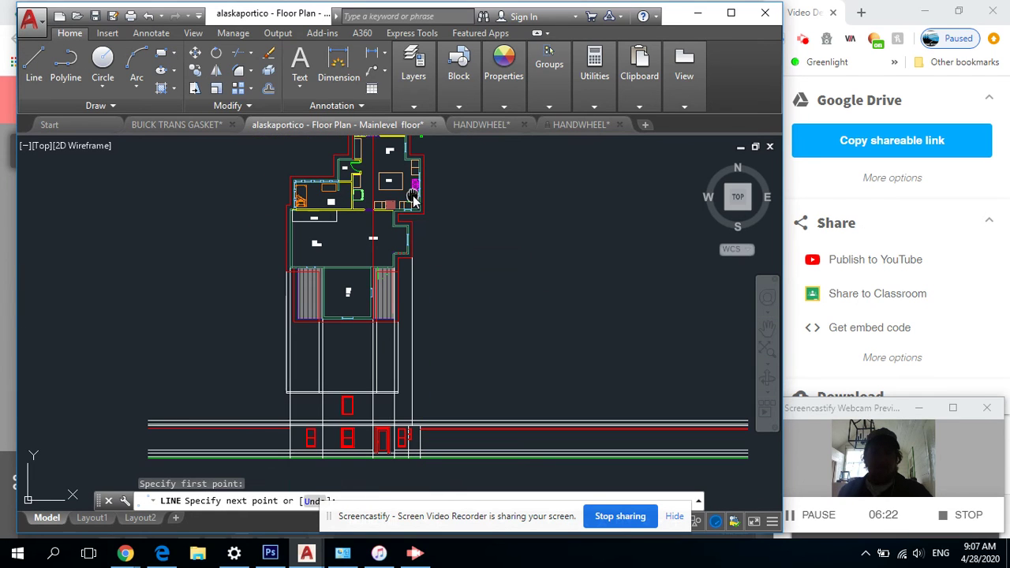
{"action": "scroll", "coordinate": [449, 314], "scroll_direction": "up", "scroll_amount": 3}
{"action": "scroll", "coordinate": [417, 277], "scroll_direction": "up", "scroll_amount": 2}
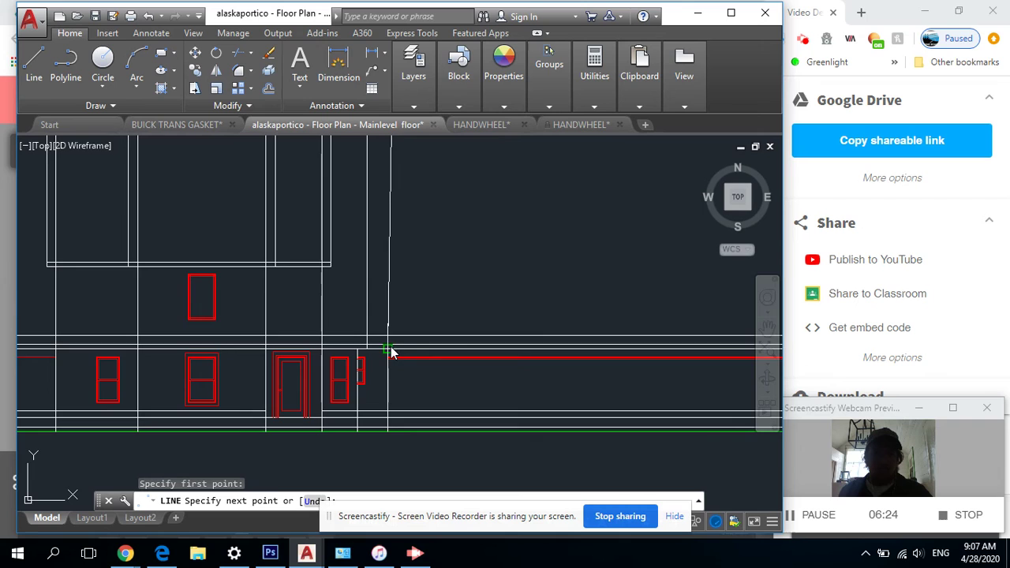
{"action": "scroll", "coordinate": [397, 355], "scroll_direction": "up", "scroll_amount": 2}
{"action": "left_click", "coordinate": [397, 355]}
{"action": "right_click", "coordinate": [396, 354]}
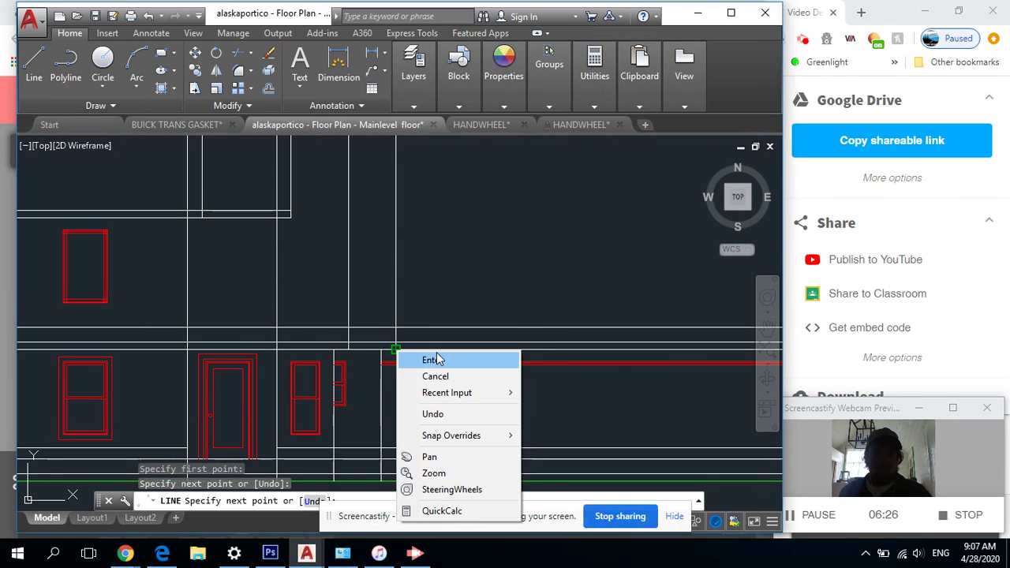
{"action": "left_click", "coordinate": [432, 356]}
Drop a second vertical line from the plan's left endpoint to the elevation's horizontal line.
{"action": "scroll", "coordinate": [432, 280], "scroll_direction": "down", "scroll_amount": 4}
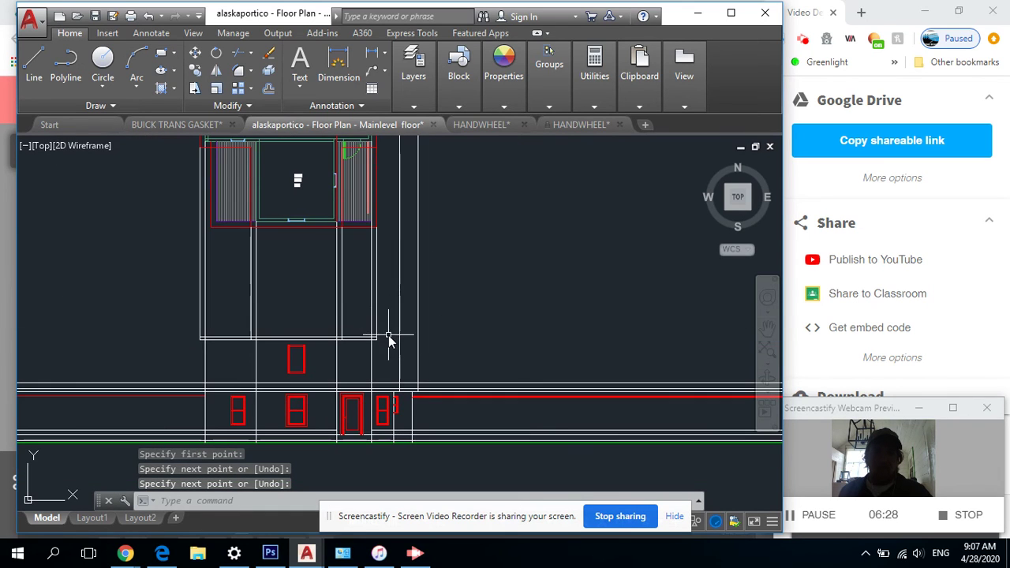
{"action": "scroll", "coordinate": [260, 142], "scroll_direction": "down", "scroll_amount": 1}
{"action": "left_click", "coordinate": [34, 61]}
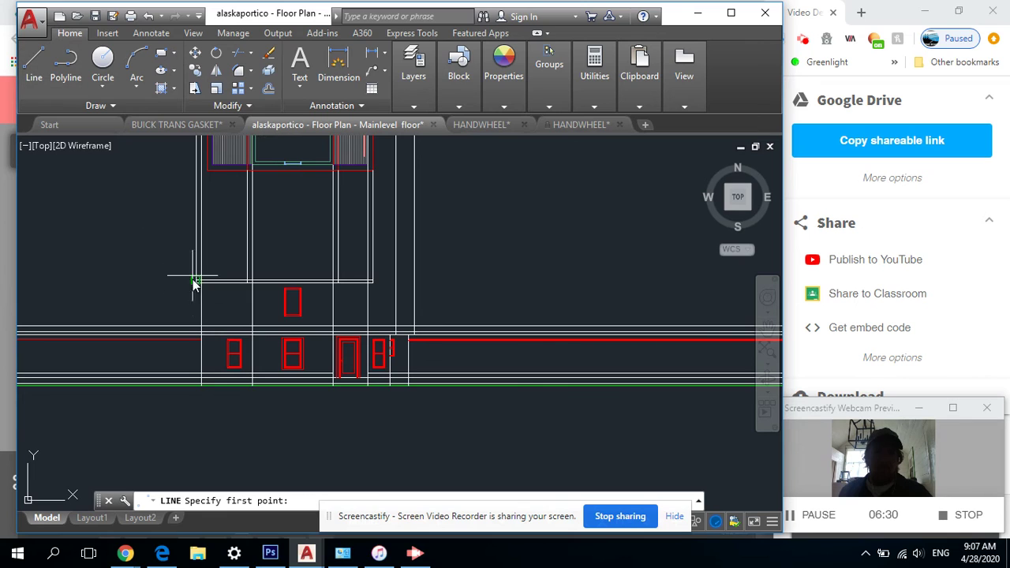
{"action": "scroll", "coordinate": [198, 283], "scroll_direction": "up", "scroll_amount": 3}
{"action": "left_click", "coordinate": [219, 190]}
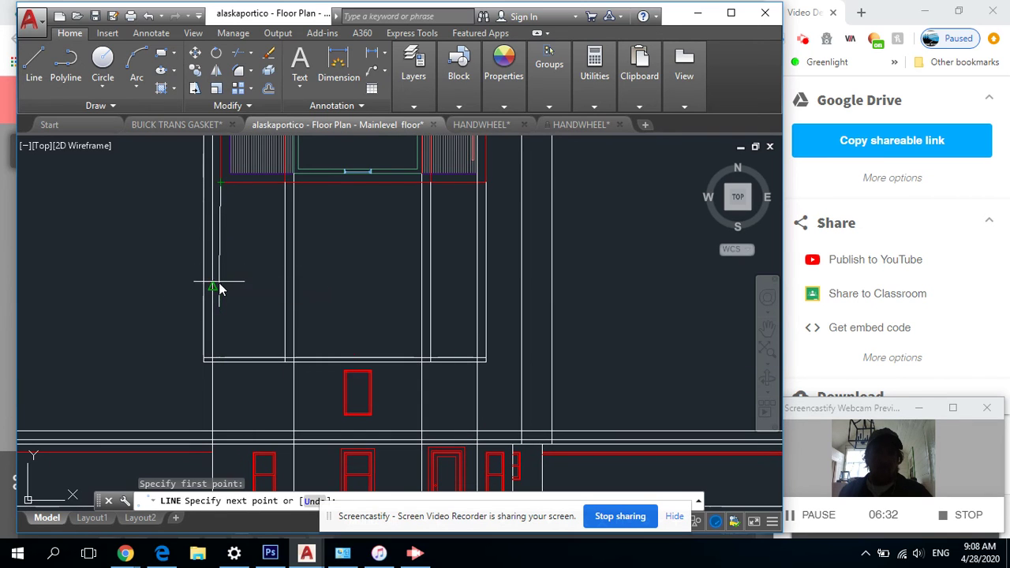
{"action": "middle_click_drag", "start_coordinate": [224, 363], "coordinate": [226, 289]}
{"action": "scroll", "coordinate": [220, 364], "scroll_direction": "up", "scroll_amount": 3}
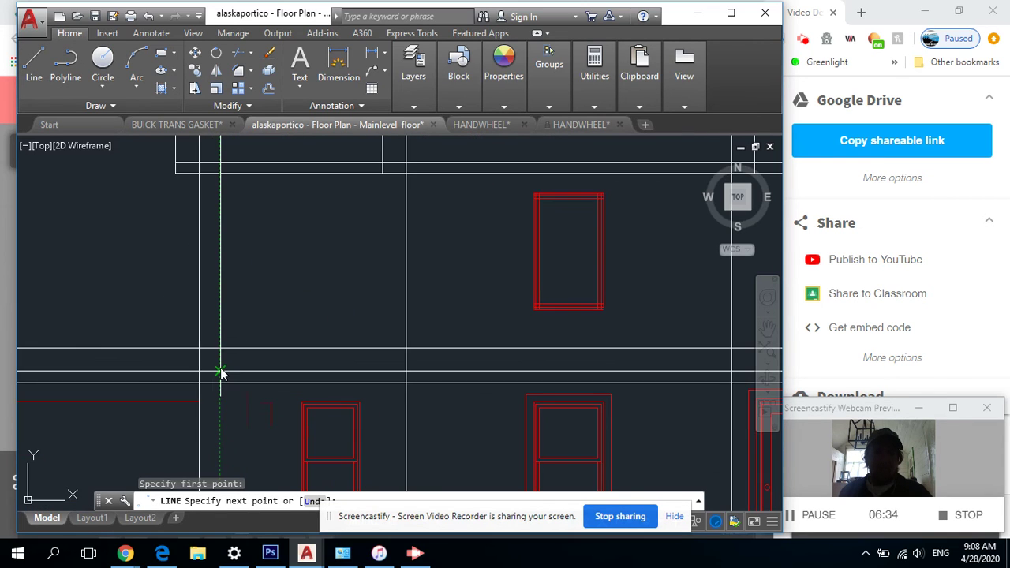
{"action": "left_click", "coordinate": [221, 371]}
{"action": "right_click", "coordinate": [221, 371]}
{"action": "left_click", "coordinate": [260, 224]}
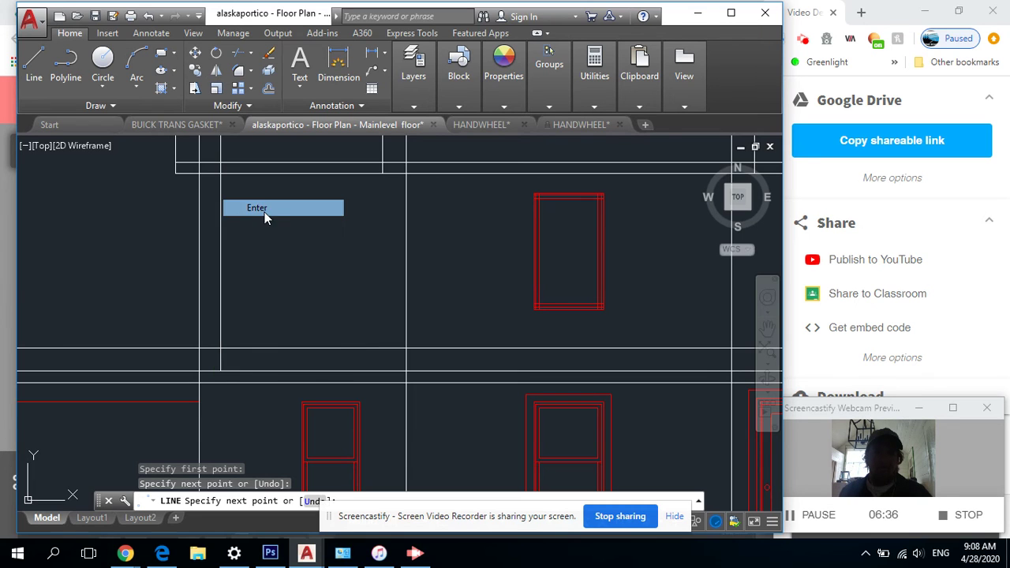
Project the plan's right corner straight down to the fascia line with another vertical line.
{"action": "scroll", "coordinate": [289, 216], "scroll_direction": "down", "scroll_amount": 3}
{"action": "right_click", "coordinate": [285, 210]}
{"action": "left_click", "coordinate": [300, 218]}
{"action": "scroll", "coordinate": [307, 355], "scroll_direction": "down", "scroll_amount": 2}
{"action": "middle_click_drag", "start_coordinate": [308, 351], "coordinate": [312, 424]}
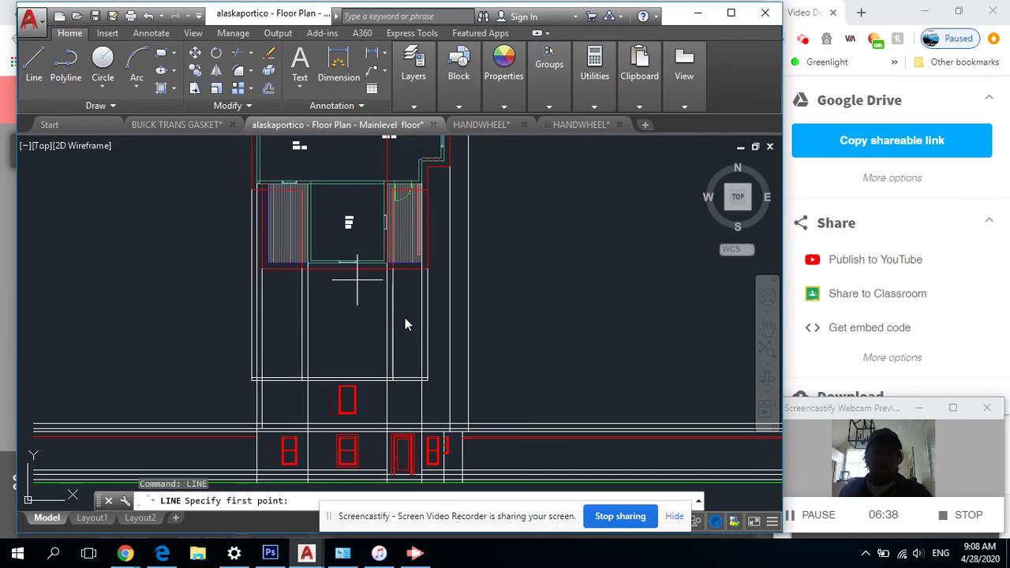
{"action": "scroll", "coordinate": [440, 283], "scroll_direction": "up", "scroll_amount": 2}
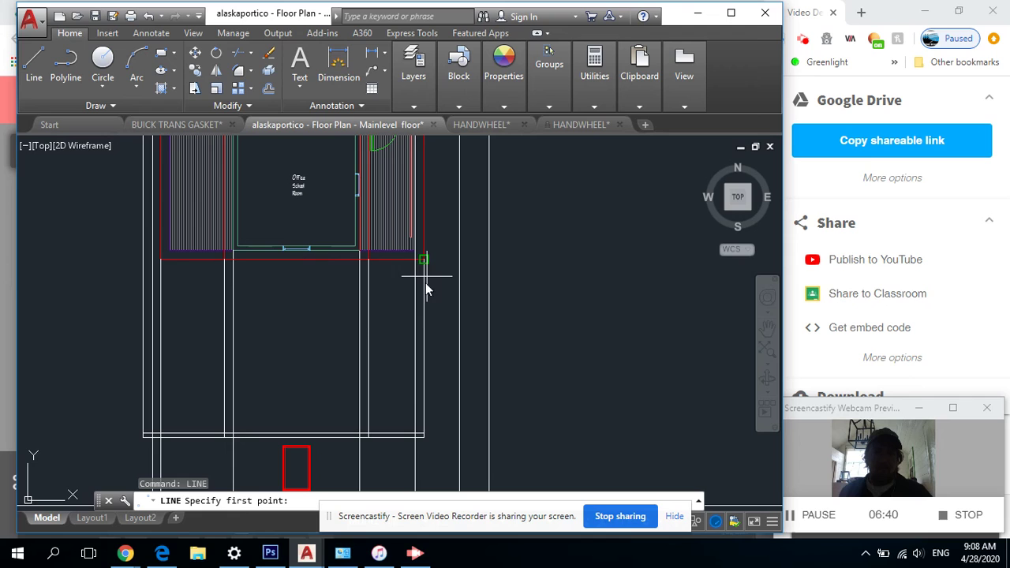
{"action": "left_click", "coordinate": [423, 438]}
{"action": "scroll", "coordinate": [402, 348], "scroll_direction": "up", "scroll_amount": 3}
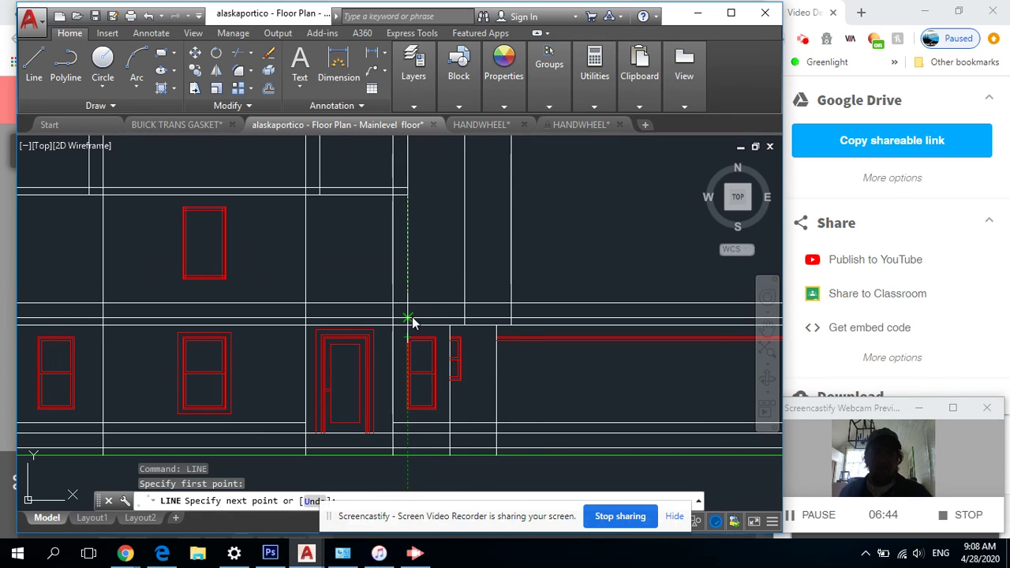
{"action": "right_click", "coordinate": [412, 328]}
{"action": "left_click", "coordinate": [426, 334]}
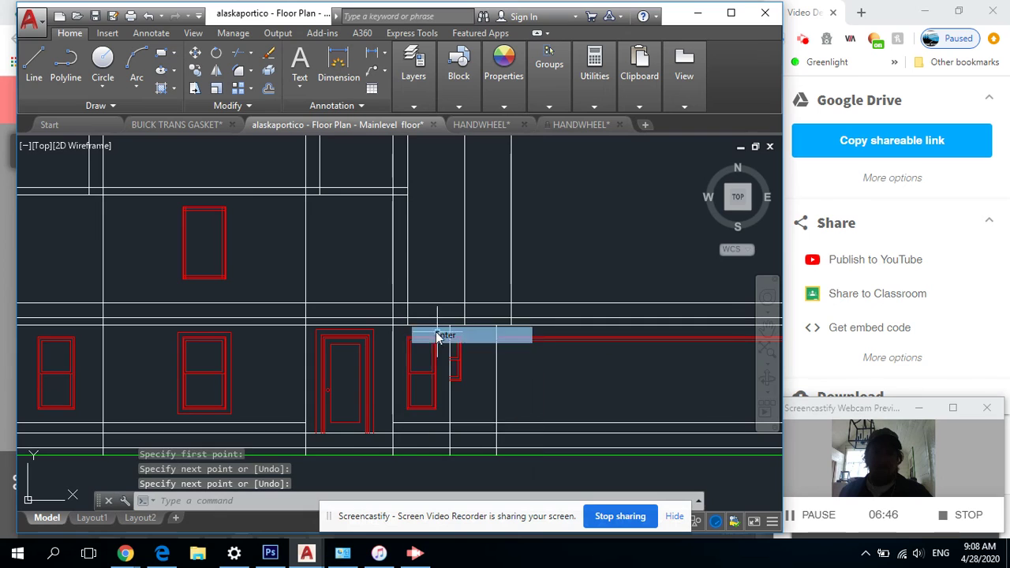
{"action": "scroll", "coordinate": [401, 270], "scroll_direction": "down", "scroll_amount": 3}
{"action": "scroll", "coordinate": [246, 205], "scroll_direction": "up", "scroll_amount": 3}
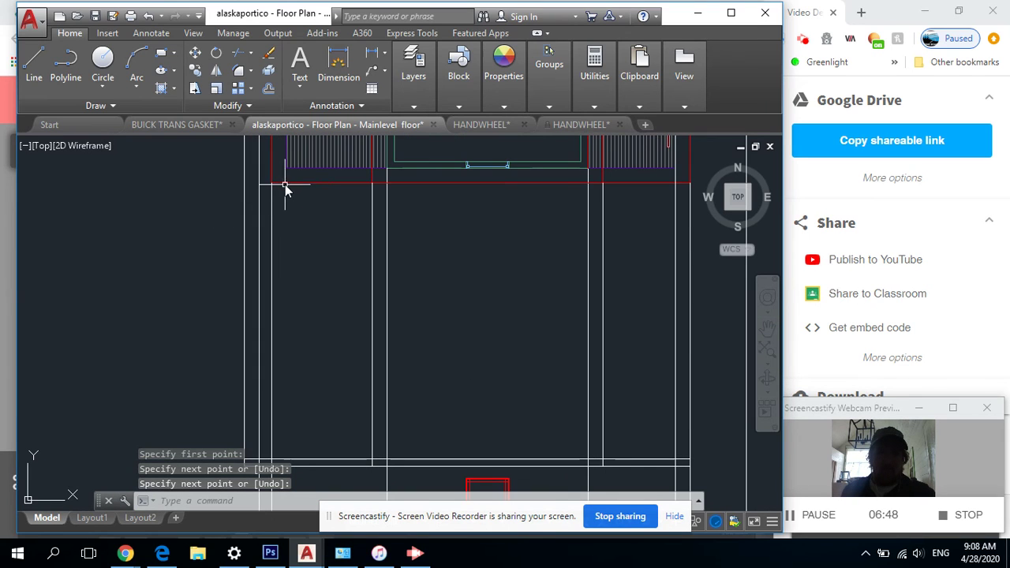
{"action": "scroll", "coordinate": [268, 266], "scroll_direction": "down", "scroll_amount": 2}
{"action": "scroll", "coordinate": [261, 331], "scroll_direction": "up", "scroll_amount": 3}
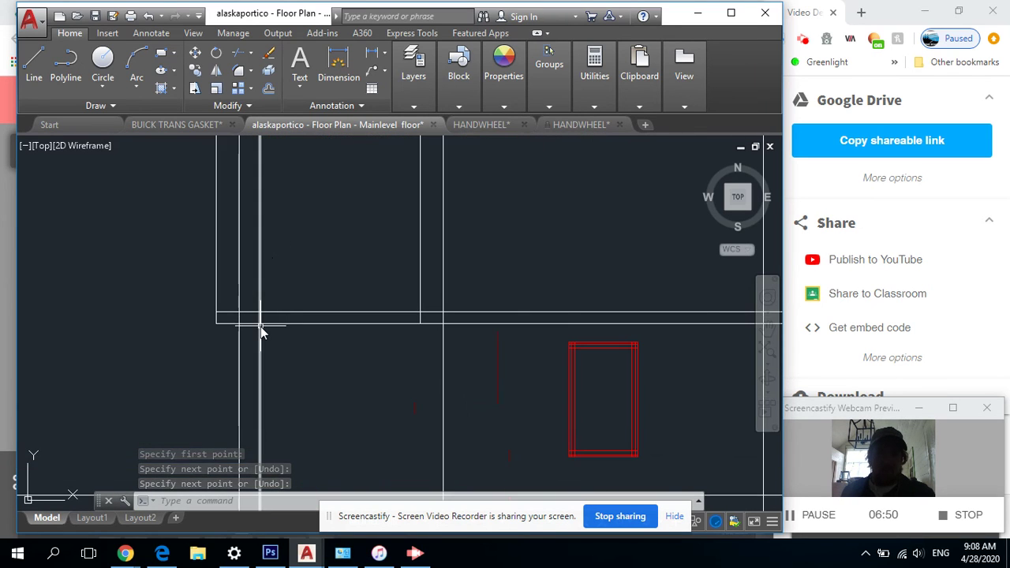
{"action": "scroll", "coordinate": [258, 327], "scroll_direction": "down", "scroll_amount": 3}
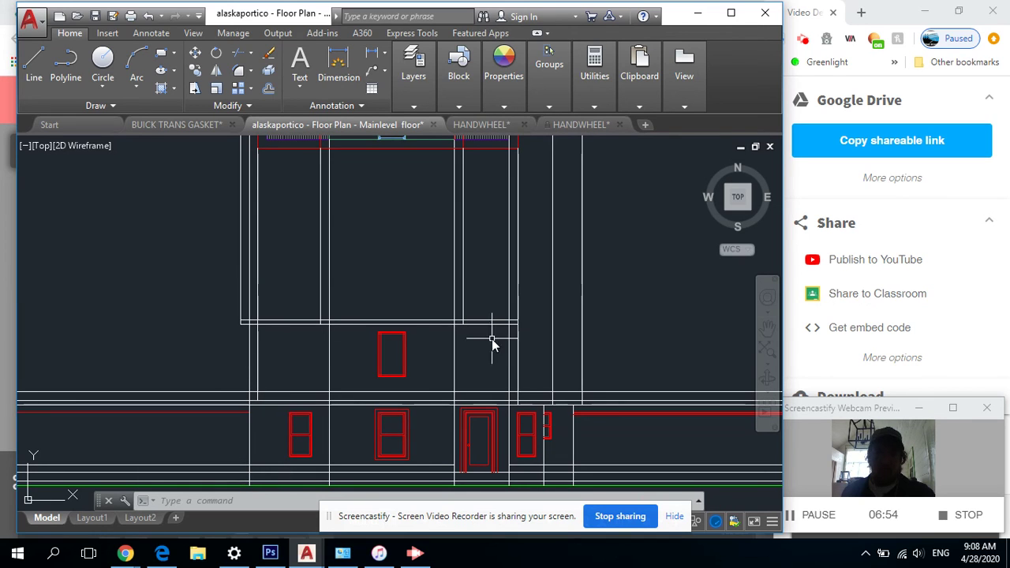
{"action": "scroll", "coordinate": [540, 394], "scroll_direction": "down", "scroll_amount": 2}
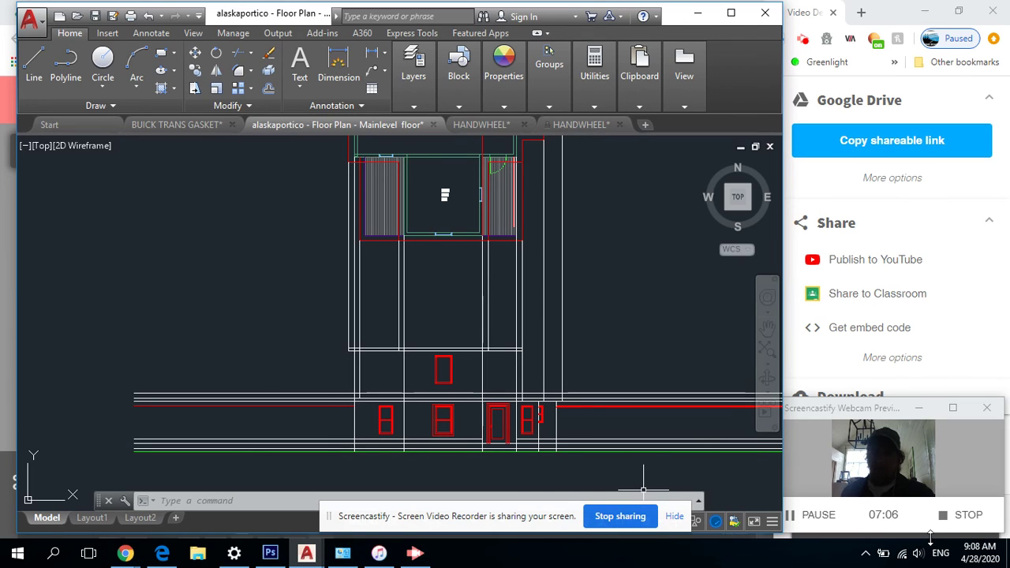
{"action": "middle_click_drag", "start_coordinate": [570, 316], "coordinate": [567, 286]}
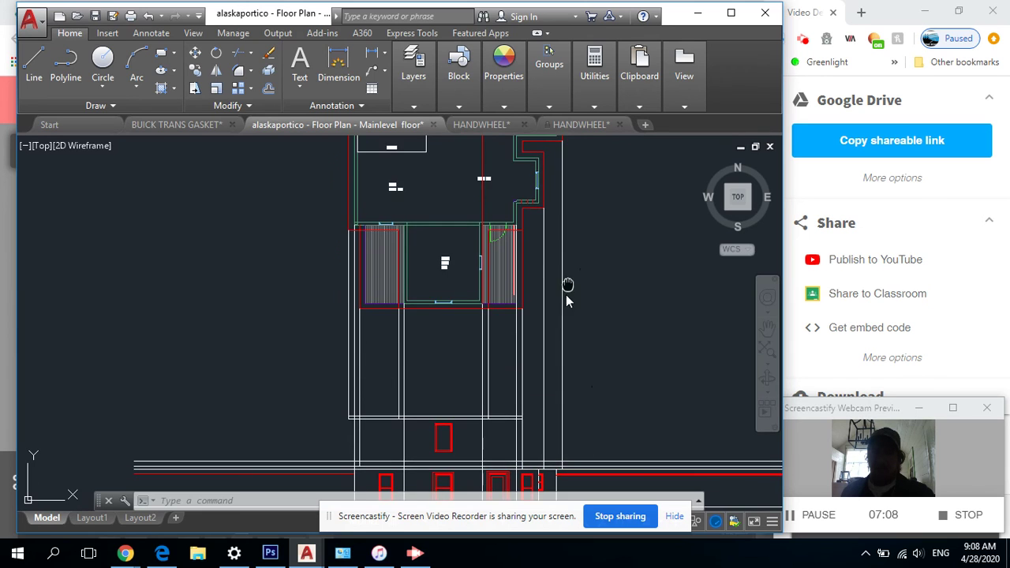
{"action": "scroll", "coordinate": [566, 296], "scroll_direction": "down", "scroll_amount": 3}
{"action": "middle_click_drag", "start_coordinate": [459, 268], "coordinate": [471, 360]}
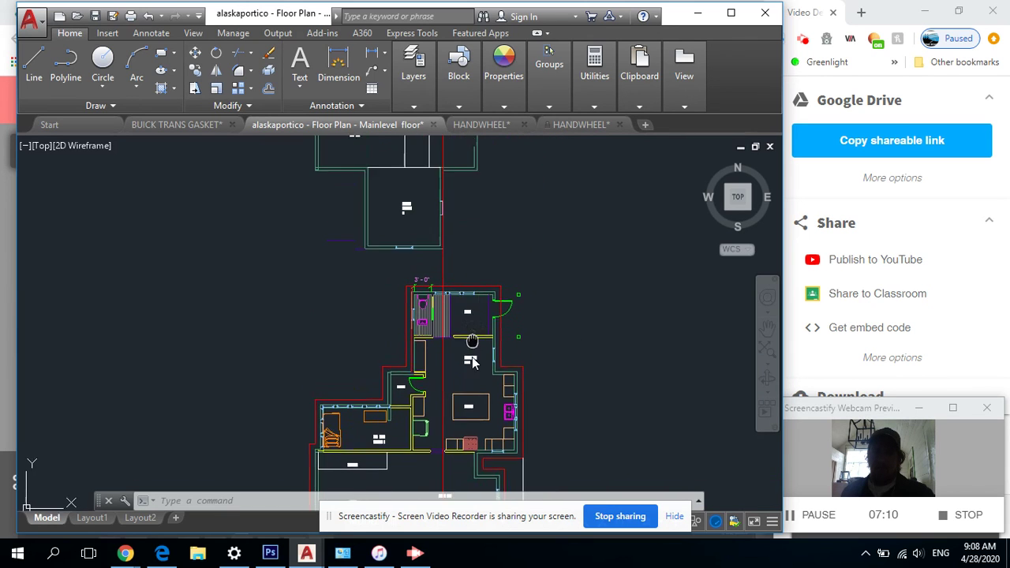
{"action": "scroll", "coordinate": [496, 237], "scroll_direction": "up", "scroll_amount": 1}
{"action": "scroll", "coordinate": [474, 226], "scroll_direction": "down", "scroll_amount": 1}
{"action": "scroll", "coordinate": [442, 237], "scroll_direction": "down", "scroll_amount": 1}
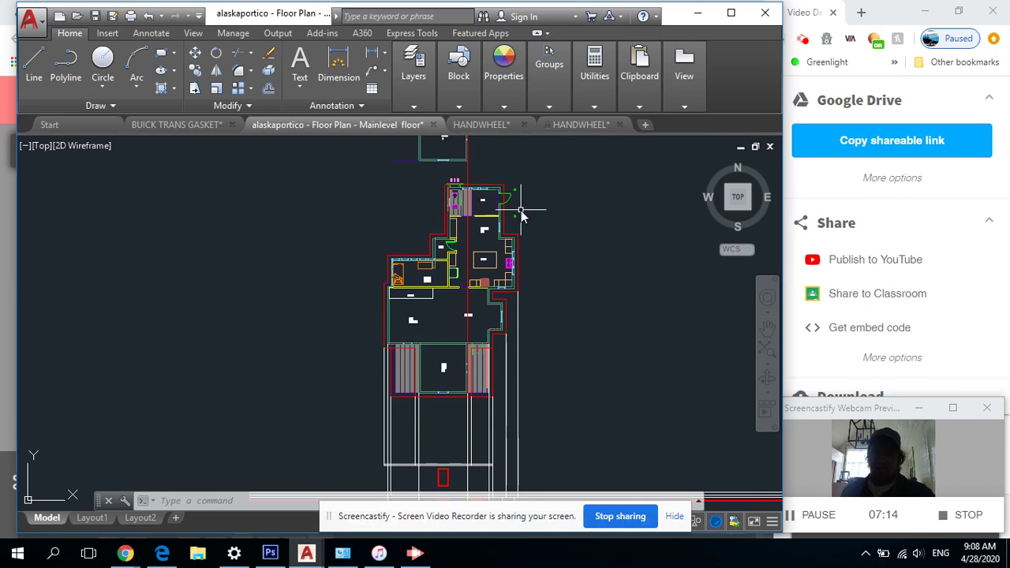
{"action": "scroll", "coordinate": [419, 354], "scroll_direction": "up", "scroll_amount": 4}
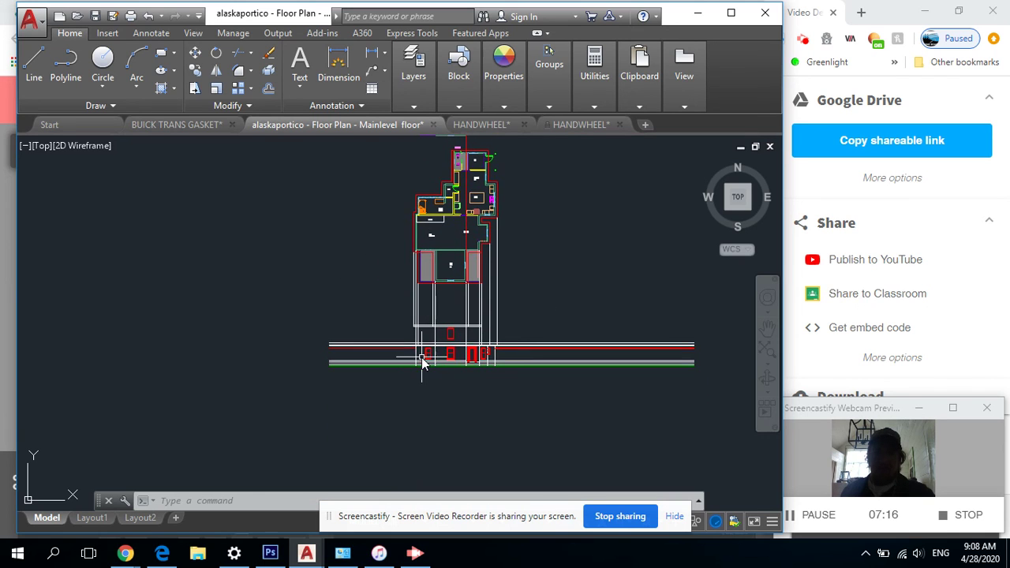
{"action": "scroll", "coordinate": [429, 292], "scroll_direction": "up", "scroll_amount": 4}
{"action": "scroll", "coordinate": [394, 248], "scroll_direction": "down", "scroll_amount": 2}
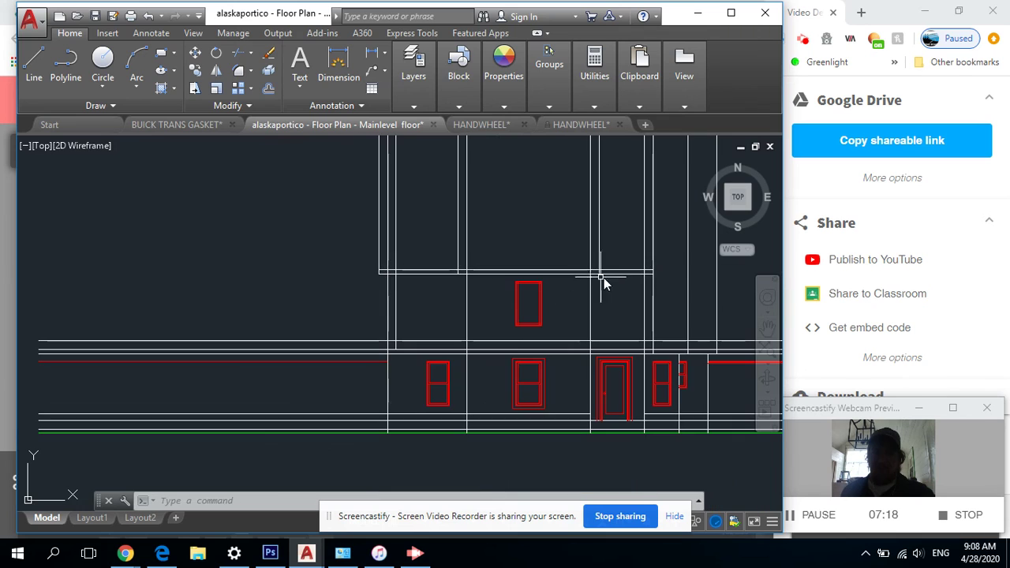
{"action": "middle_click_drag", "start_coordinate": [400, 320], "coordinate": [279, 287]}
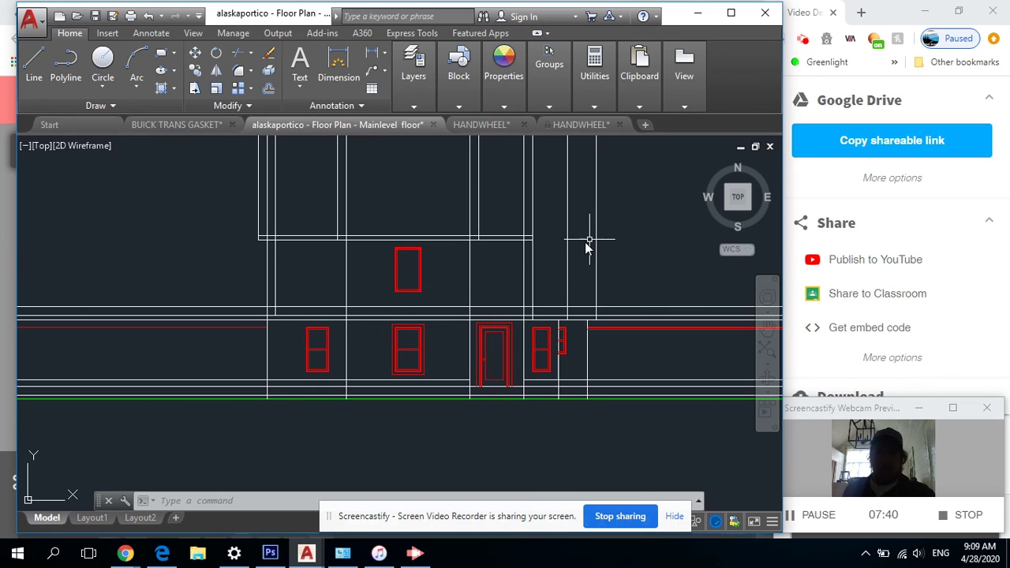
{"action": "scroll", "coordinate": [605, 255], "scroll_direction": "down", "scroll_amount": 2}
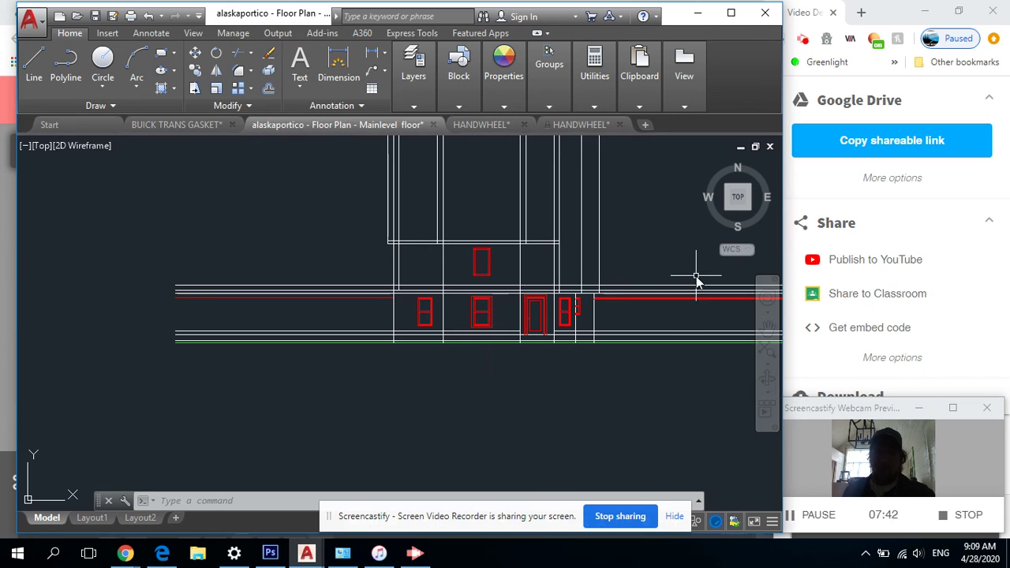